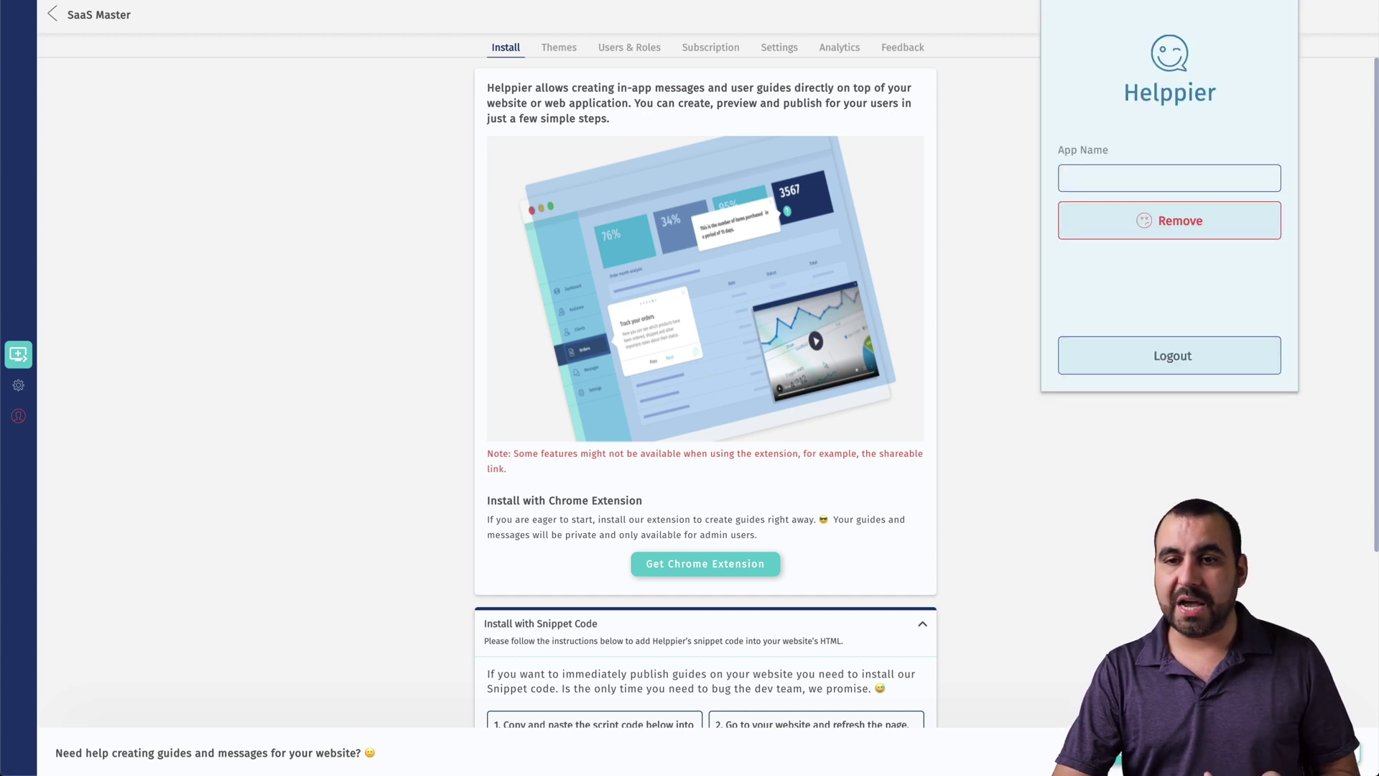
# Look over the SaaS Master app's Install with Snippet Code section, selecting the full snippet.
pyautogui.scroll(-5, 1083, 407)
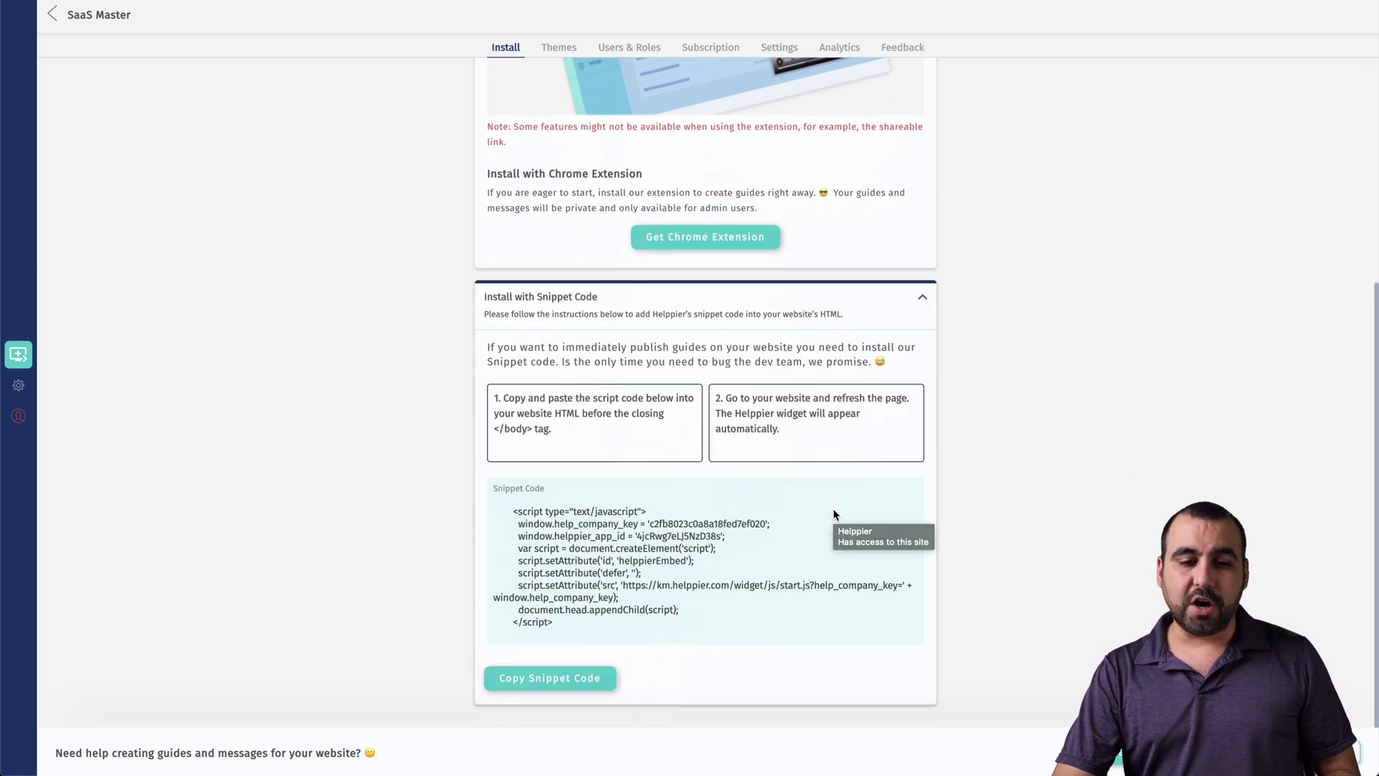
pyautogui.moveTo(530, 517); pyautogui.dragTo(657, 626)
pyautogui.click(657, 627)
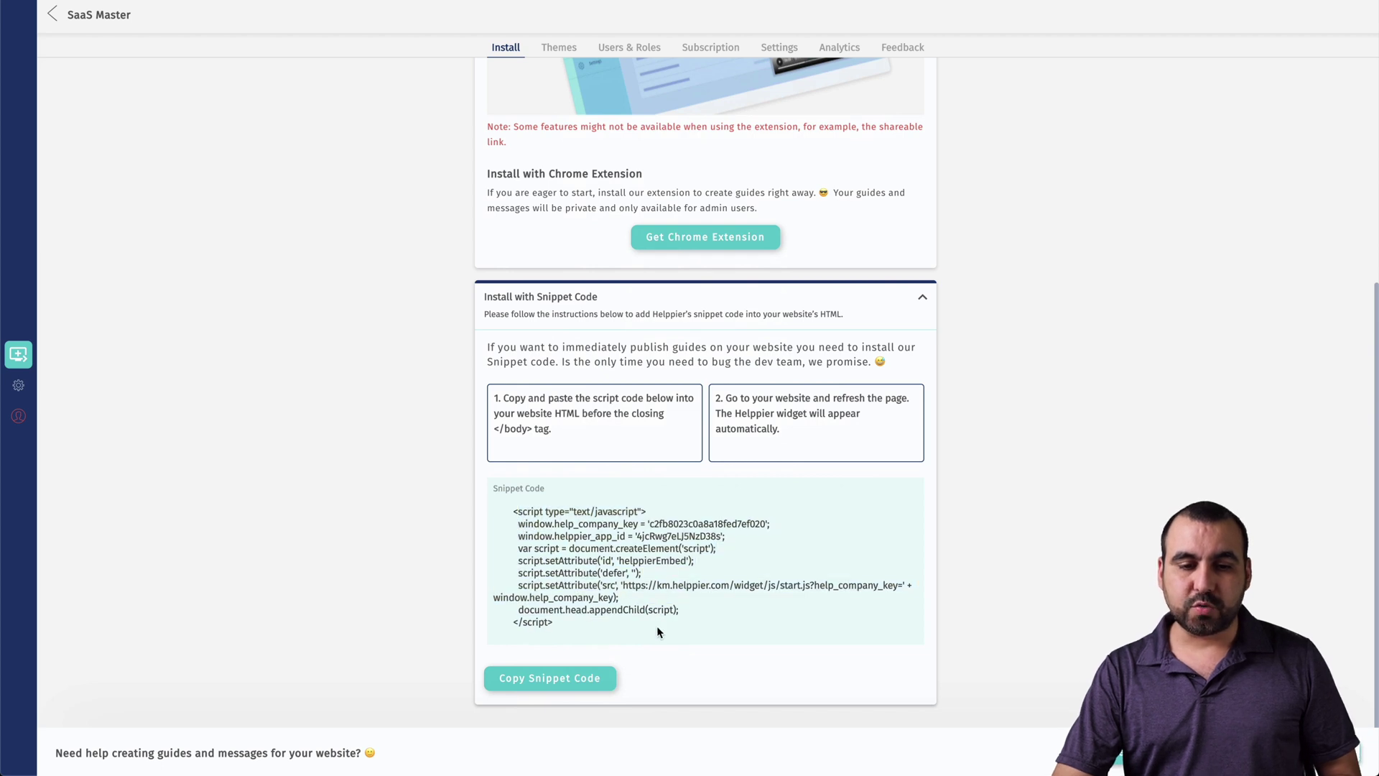
pyautogui.scroll(1, 685, 626)
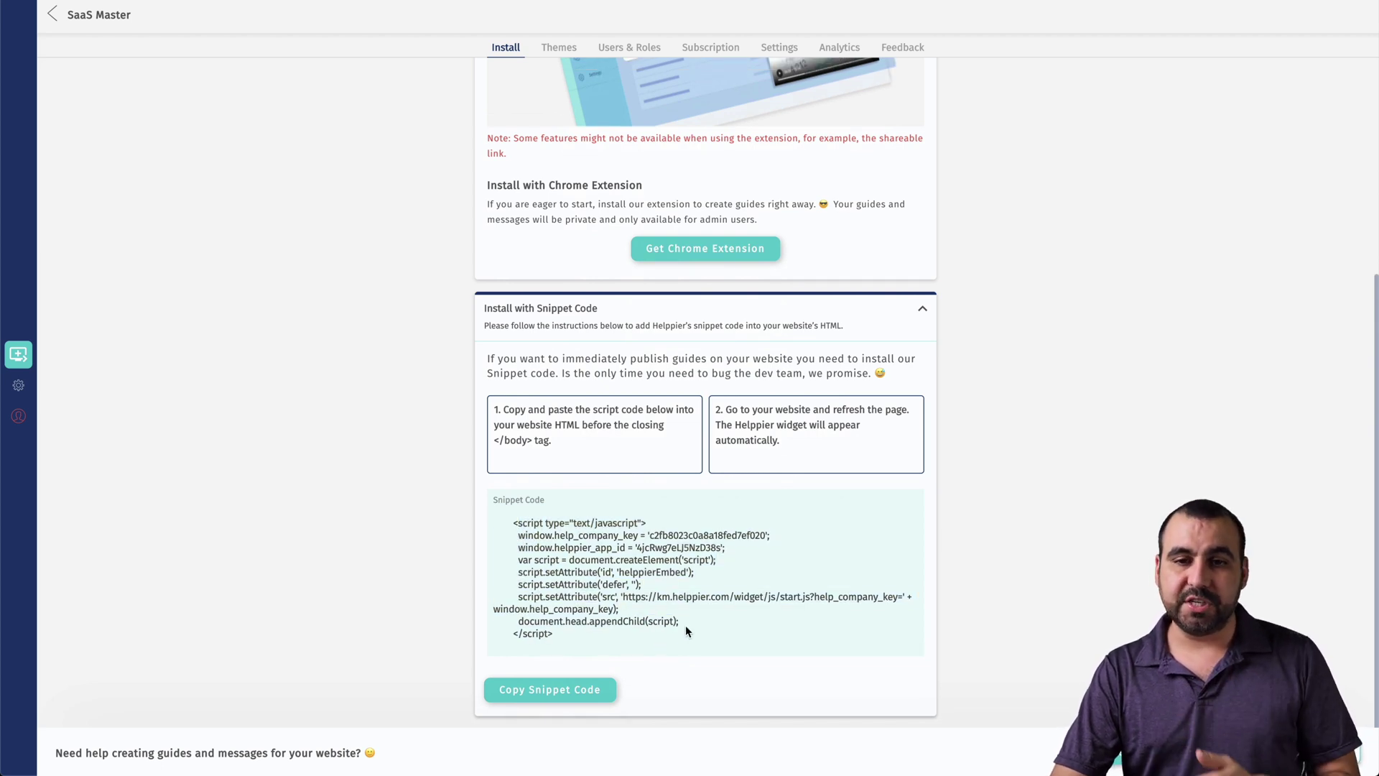
pyautogui.scroll(5, 686, 631)
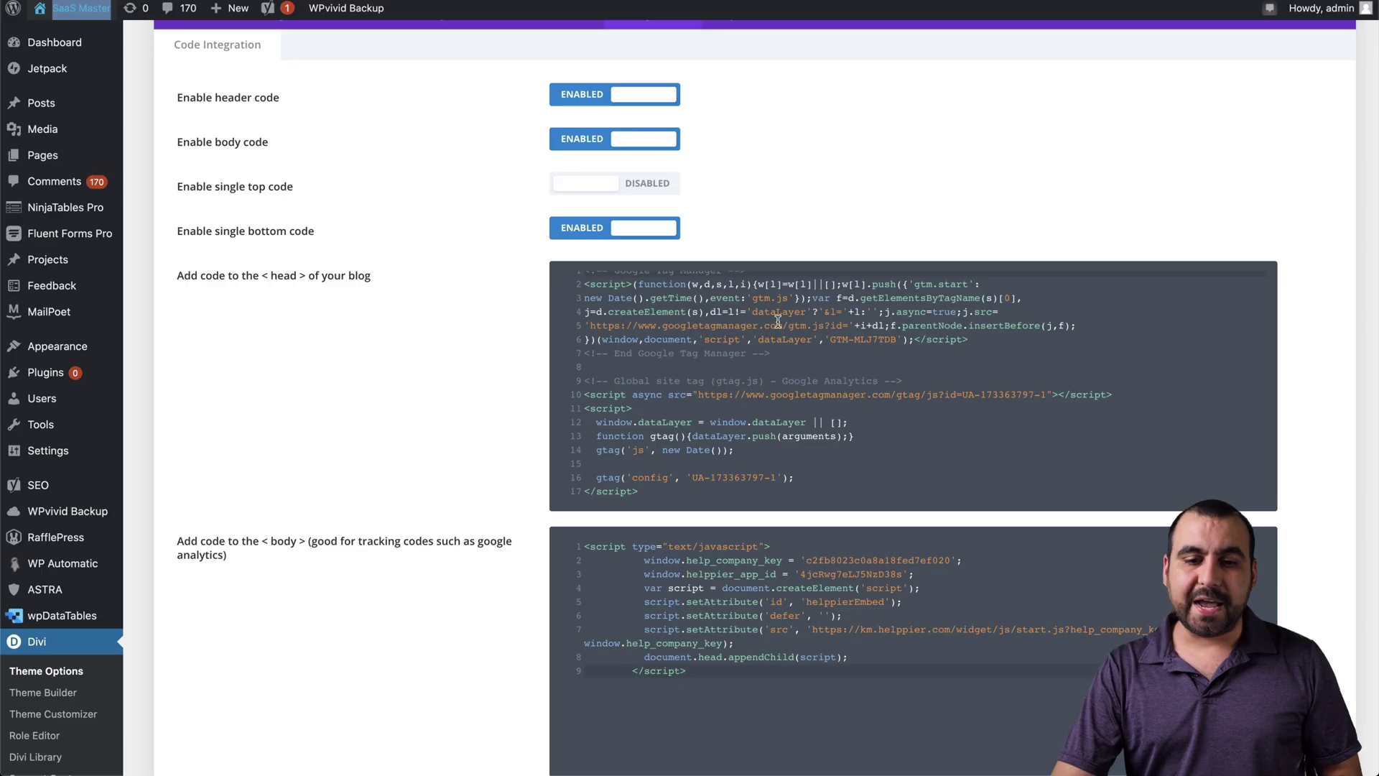
pyautogui.click(808, 672)
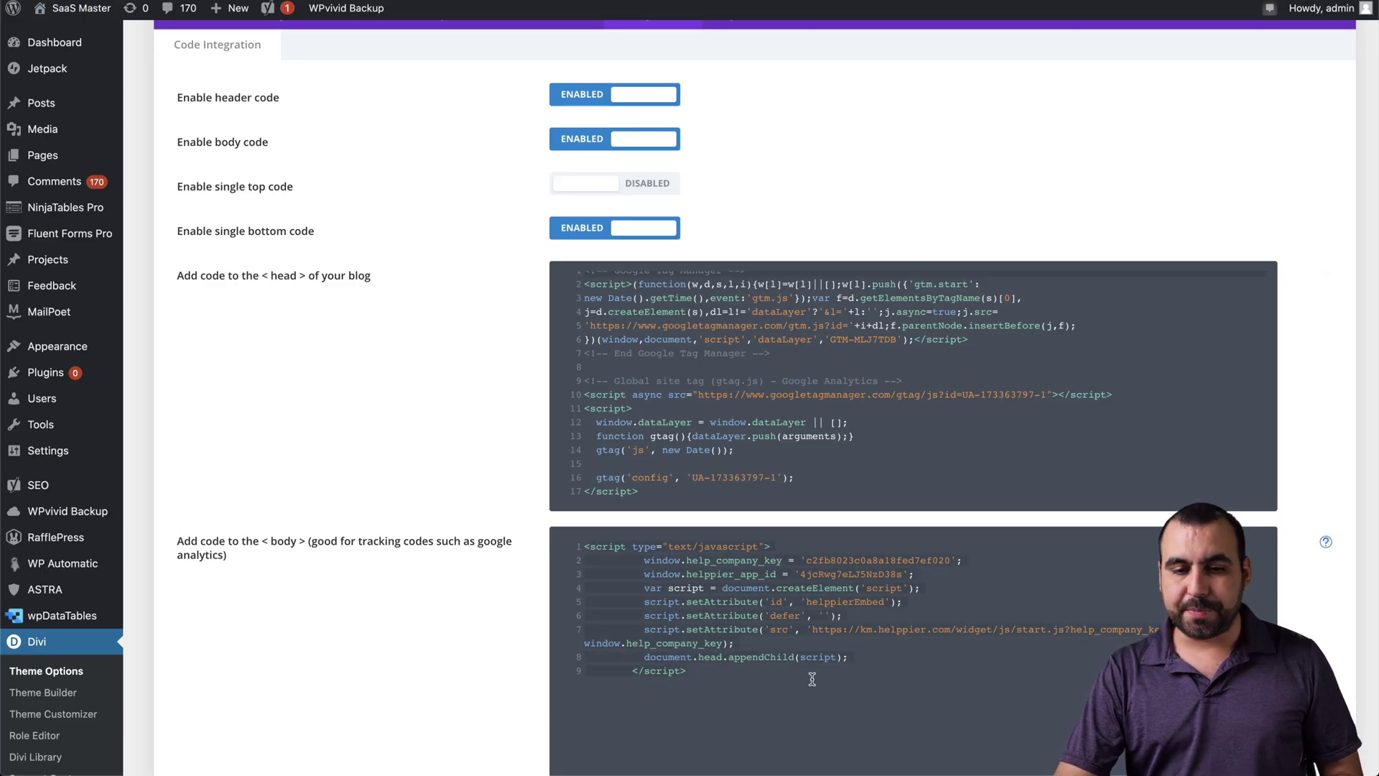
pyautogui.moveTo(277, 545); pyautogui.dragTo(386, 543)
pyautogui.doubleClick(380, 540)
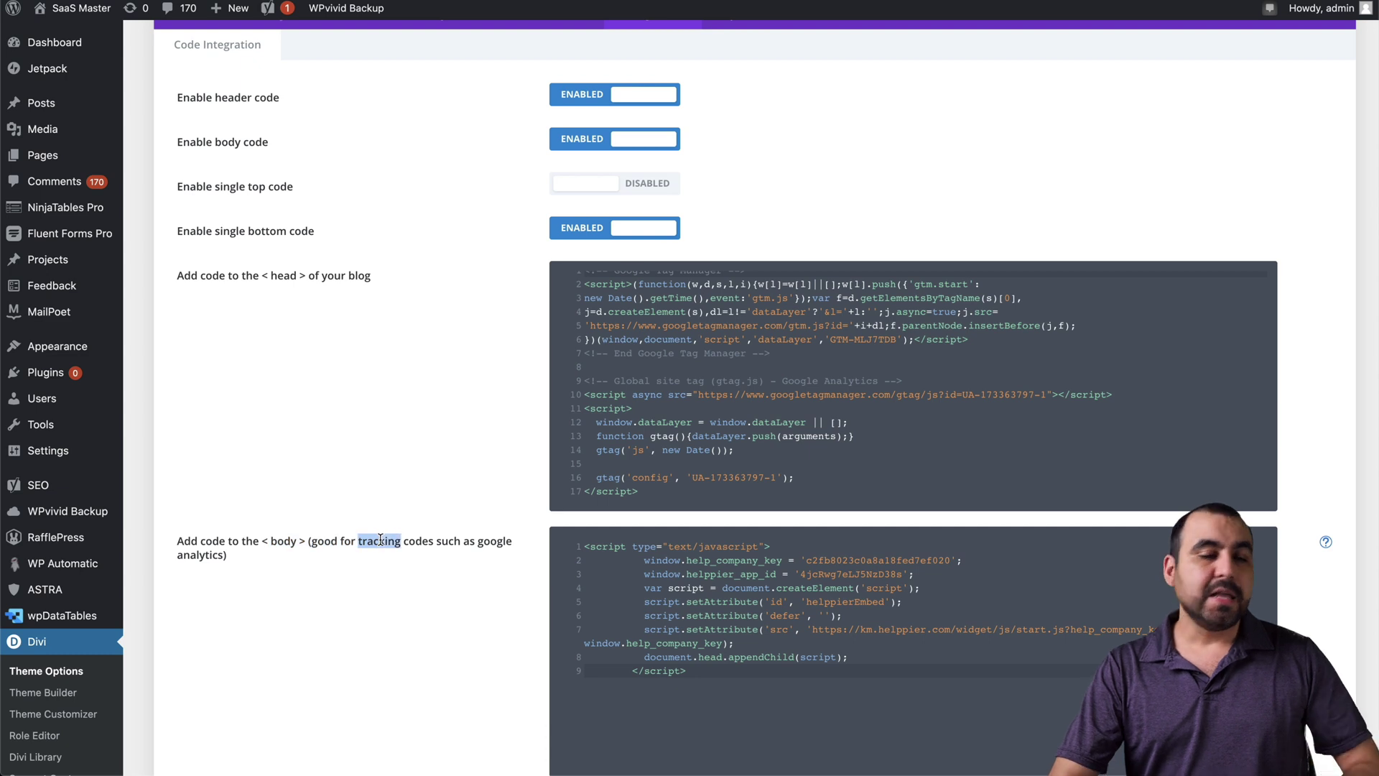
pyautogui.click(401, 596)
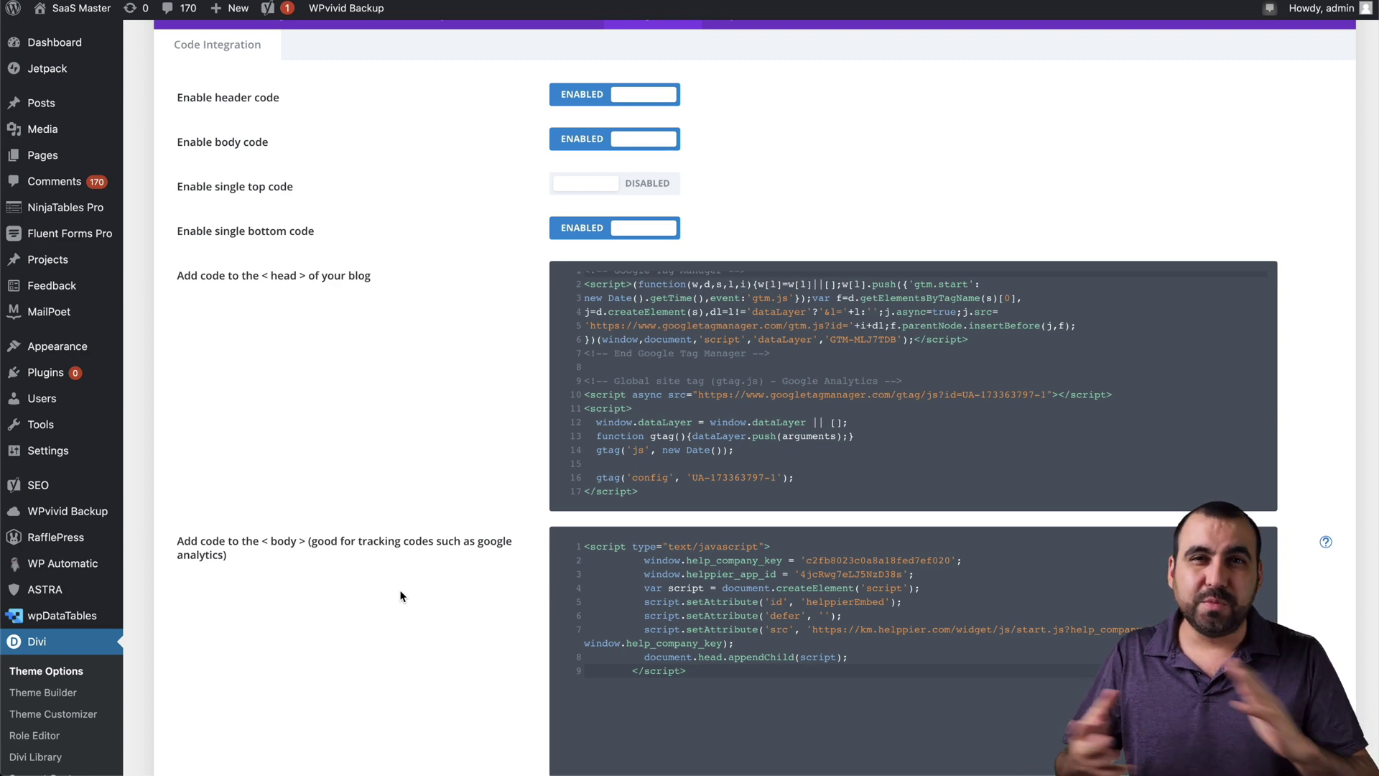
pyautogui.scroll(3, 404, 608)
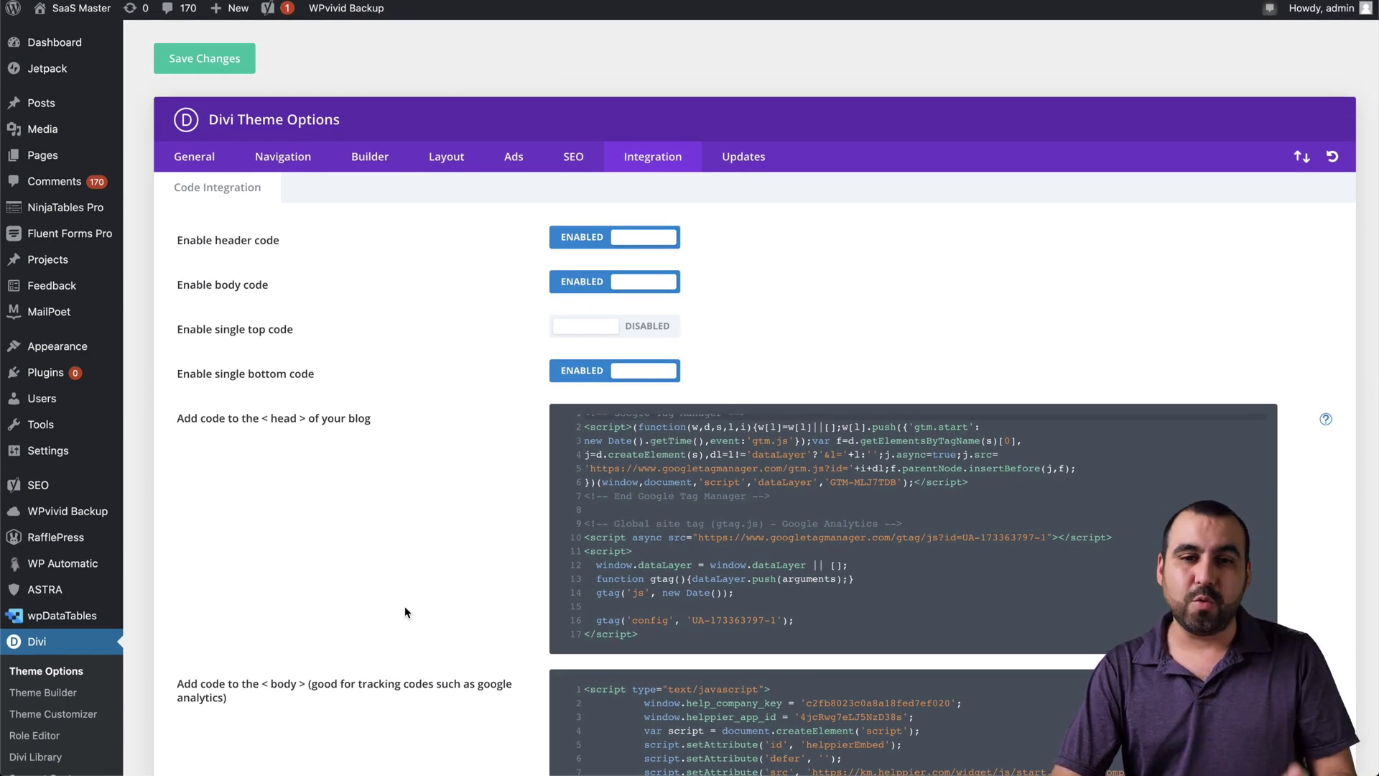
# Launch the SaaS Master site from the admin bar in a new tab and visit Lifetime Deals.
pyautogui.rightClick(65, 24)
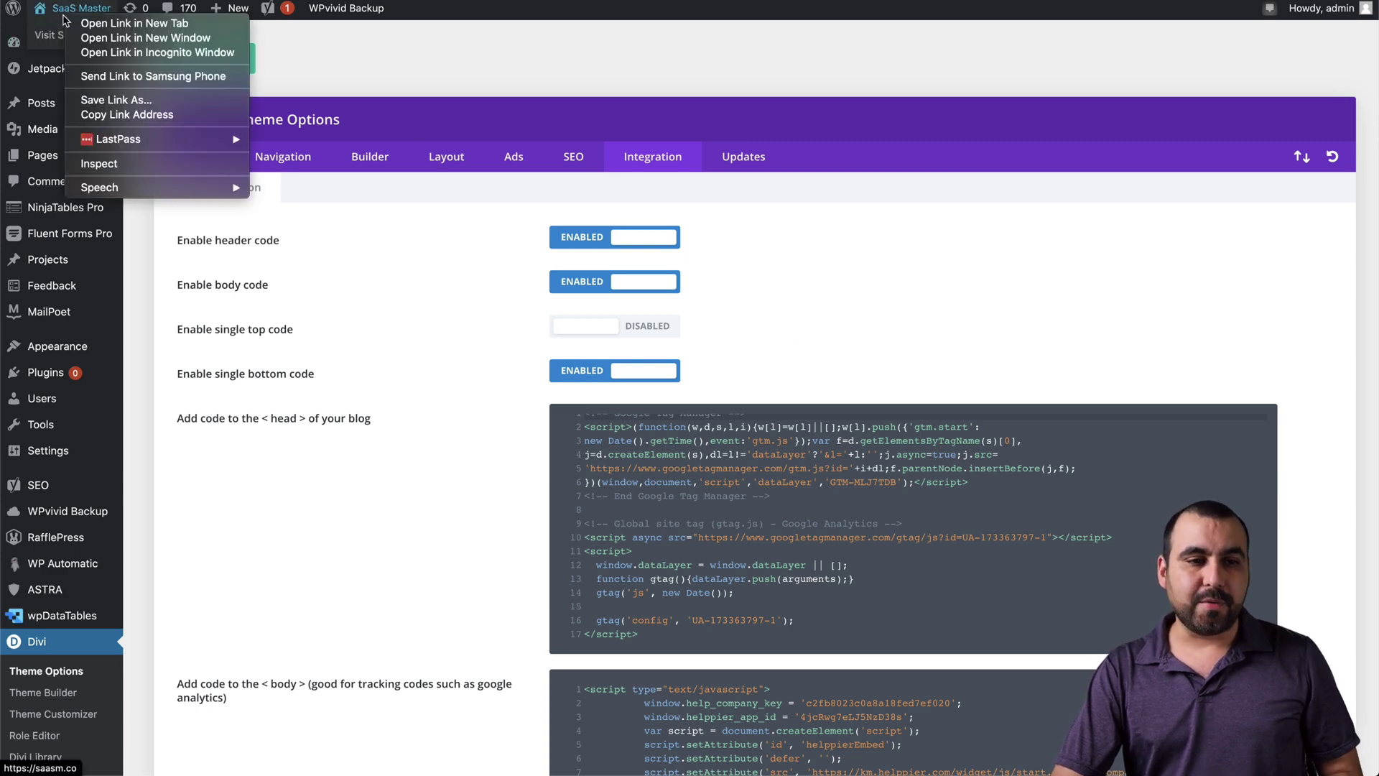
pyautogui.click(94, 21)
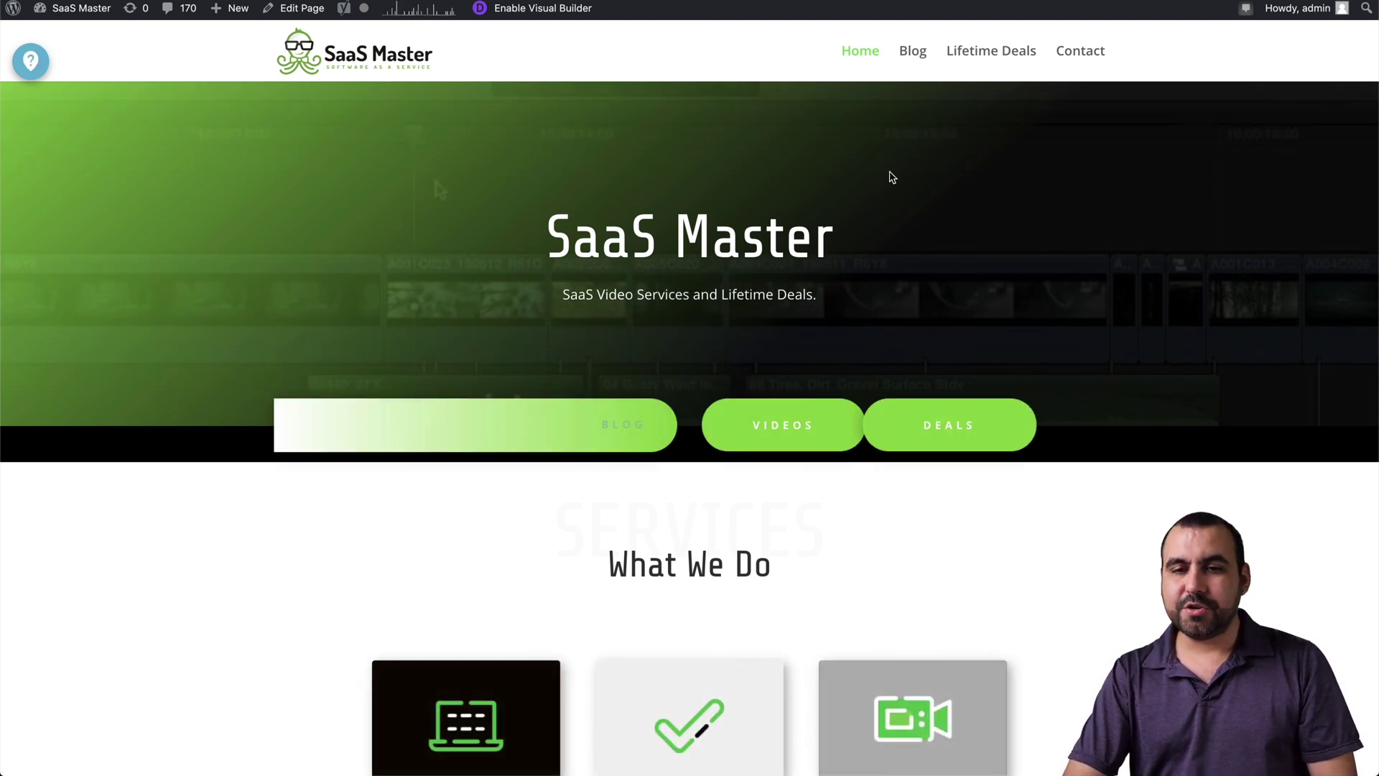
pyautogui.click(992, 55)
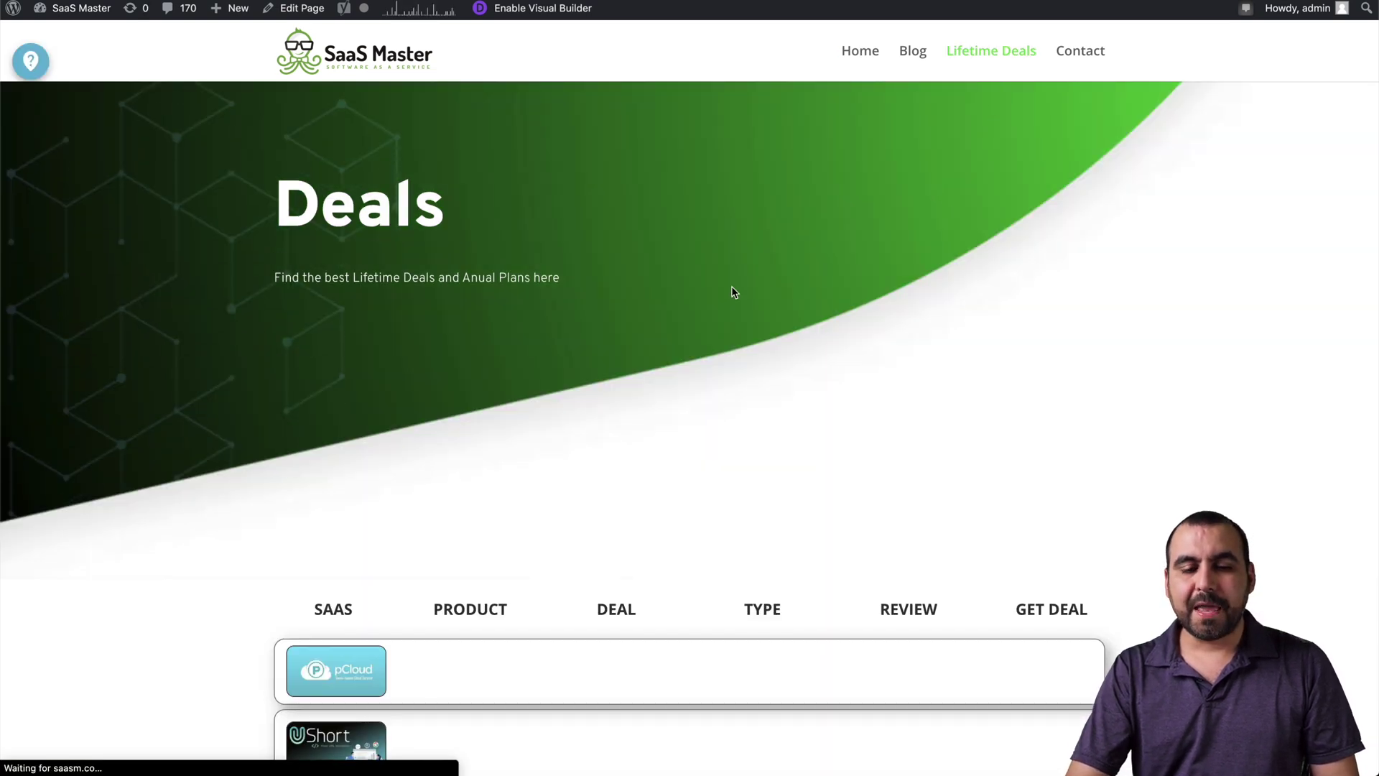
# Create a new Helppier guide named 'deals' from the site bubble and begin recording it.
pyautogui.click(29, 63)
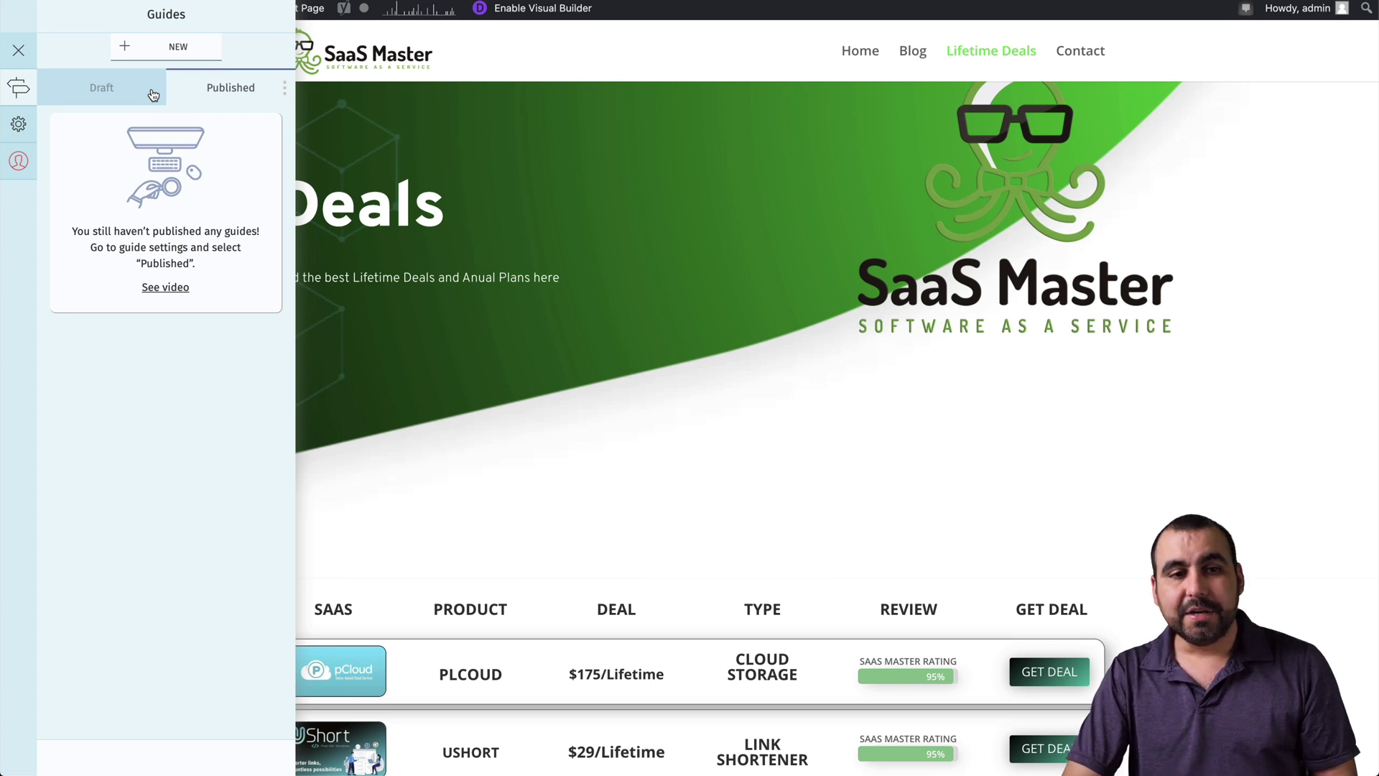
pyautogui.click(171, 49)
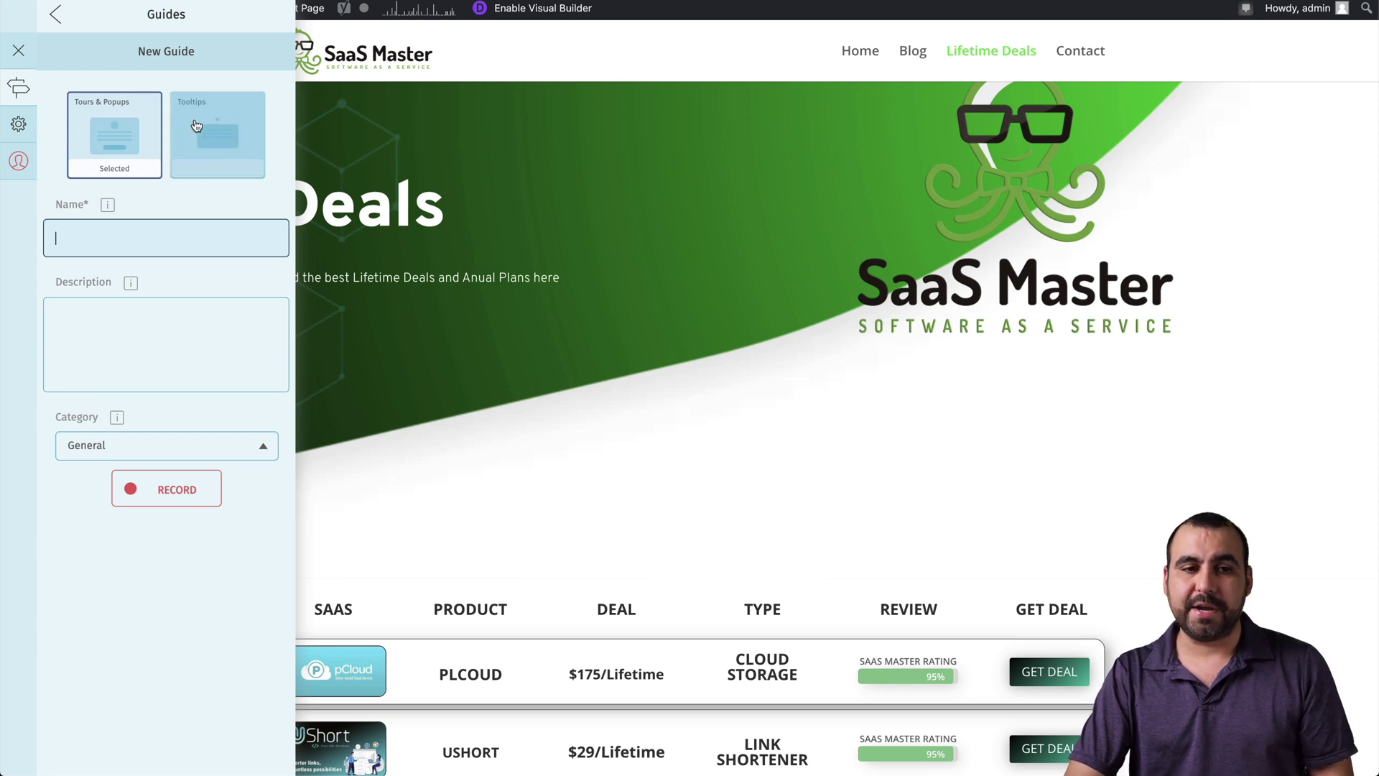
pyautogui.click(156, 234)
pyautogui.write('deals')
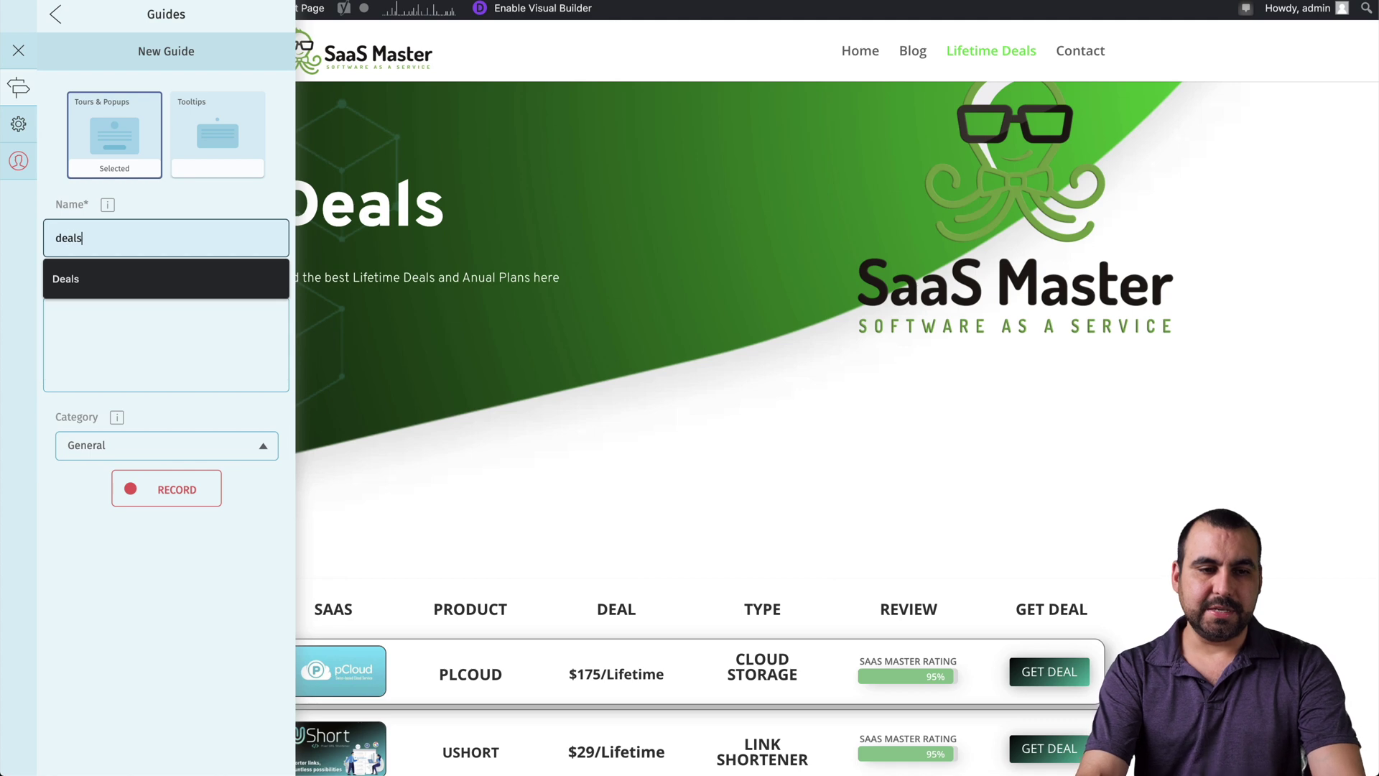
pyautogui.click(169, 343)
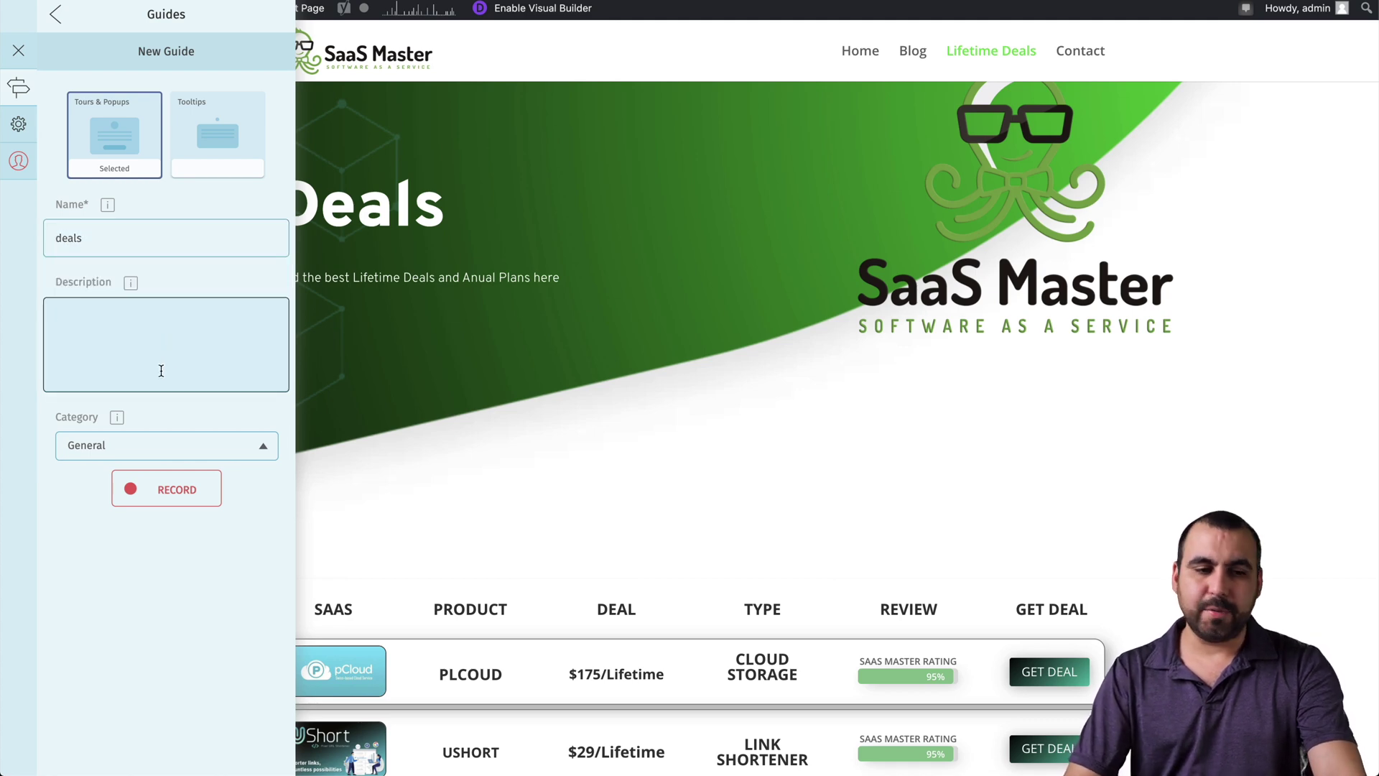
pyautogui.click(166, 486)
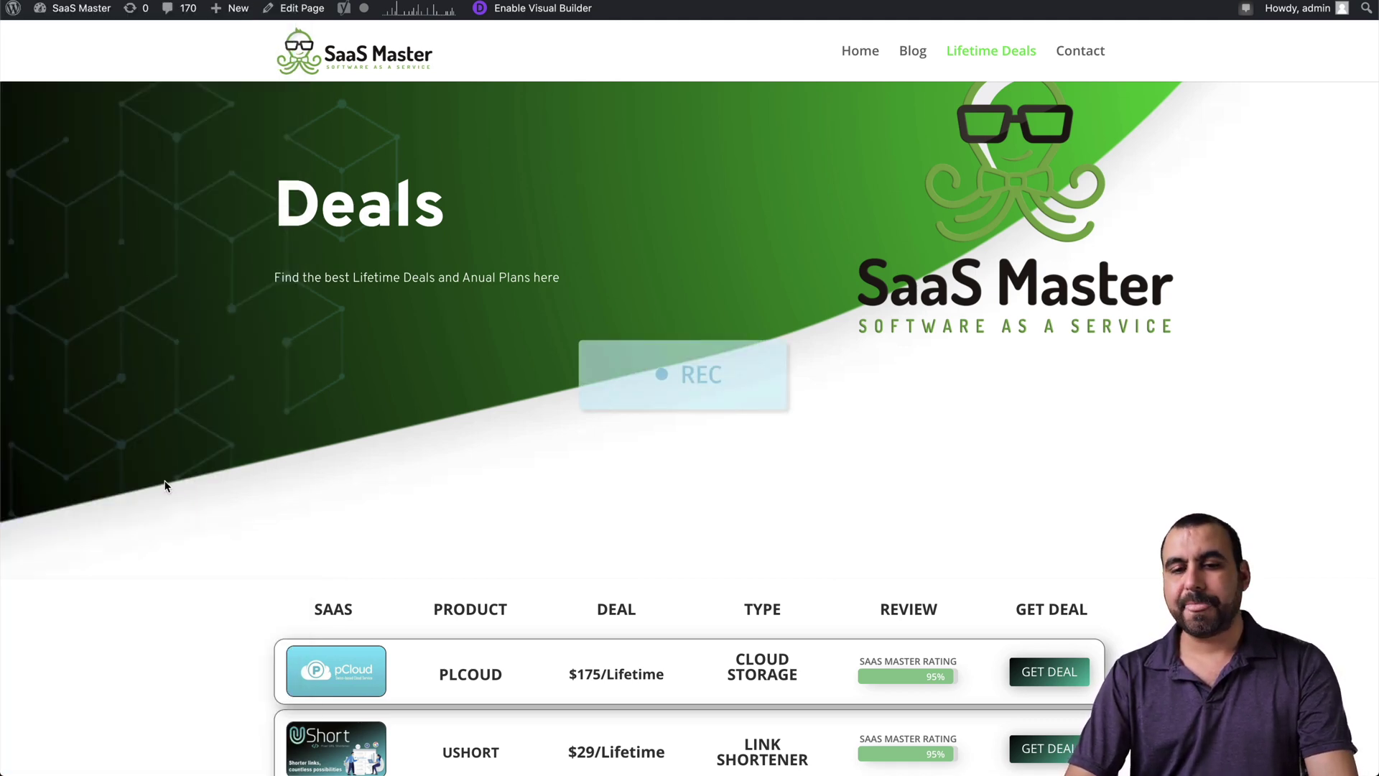
# Add a first step on the ALL DEALS heading reading 'CHeck out all the deals here'.
pyautogui.click(731, 548)
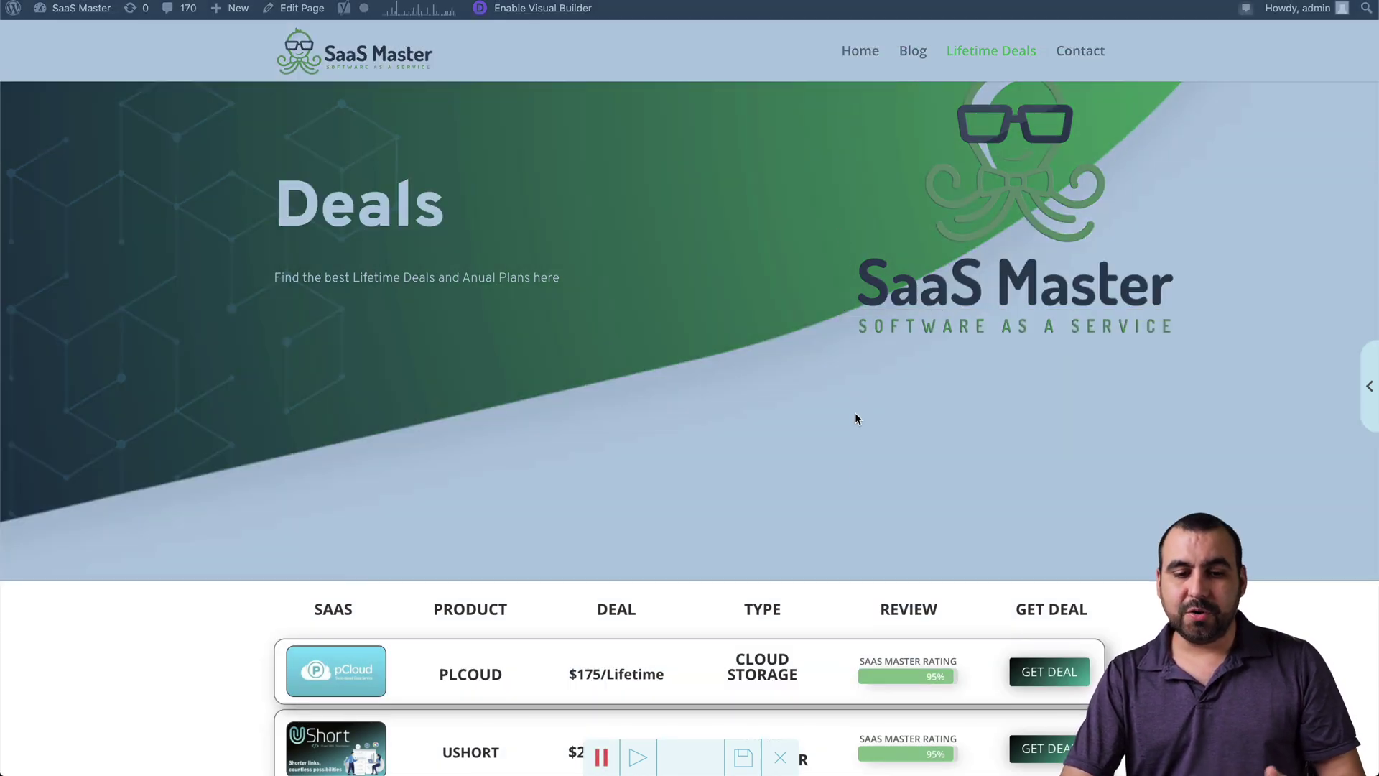
pyautogui.scroll(-5, 665, 464)
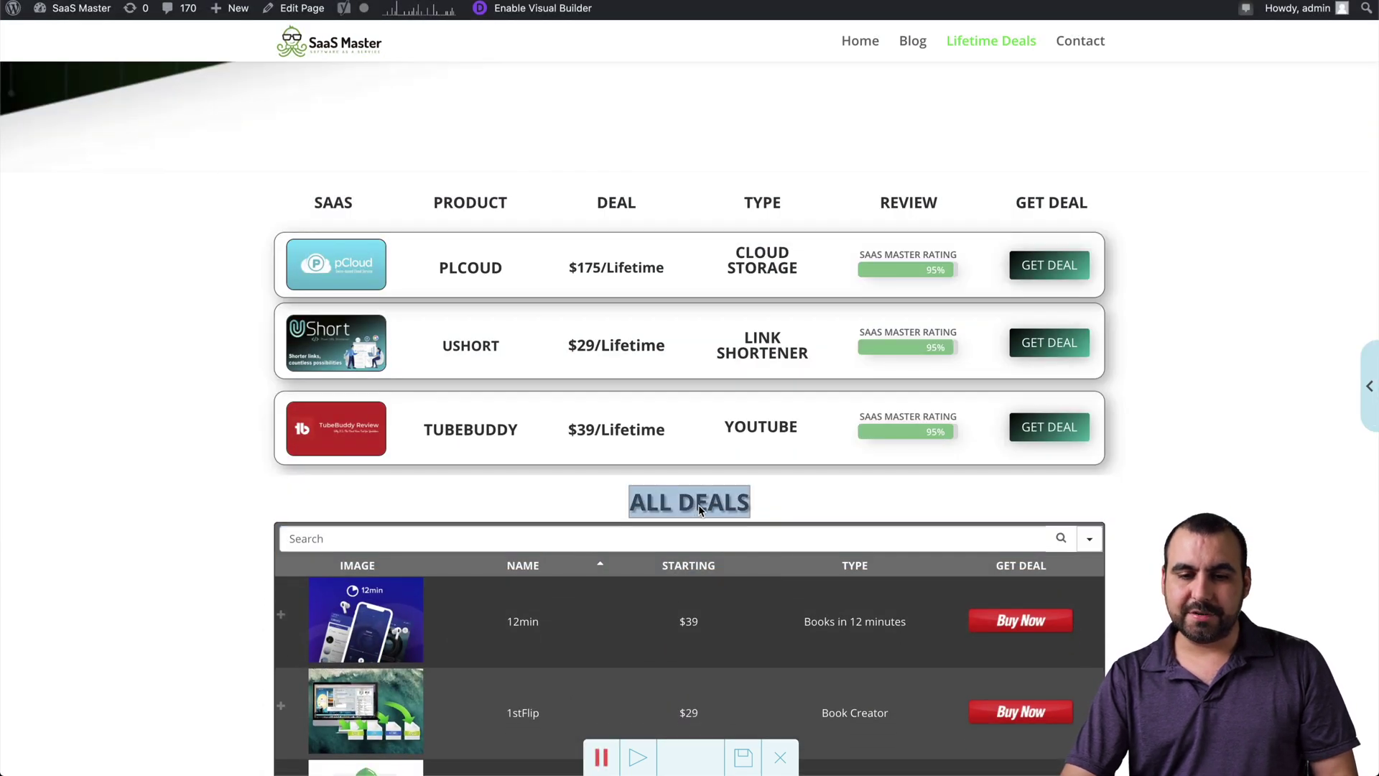
pyautogui.click(699, 504)
pyautogui.click(871, 484)
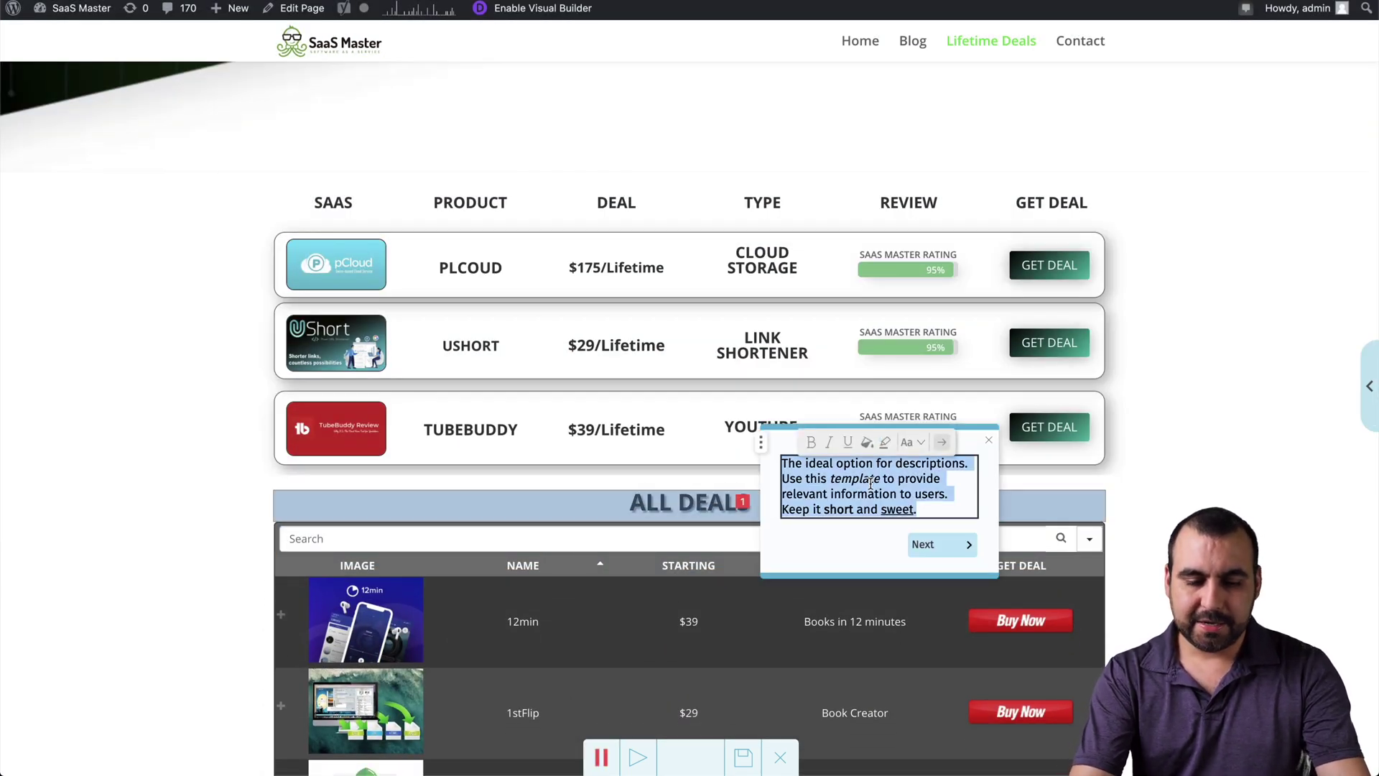
pyautogui.write('CHeck out a')
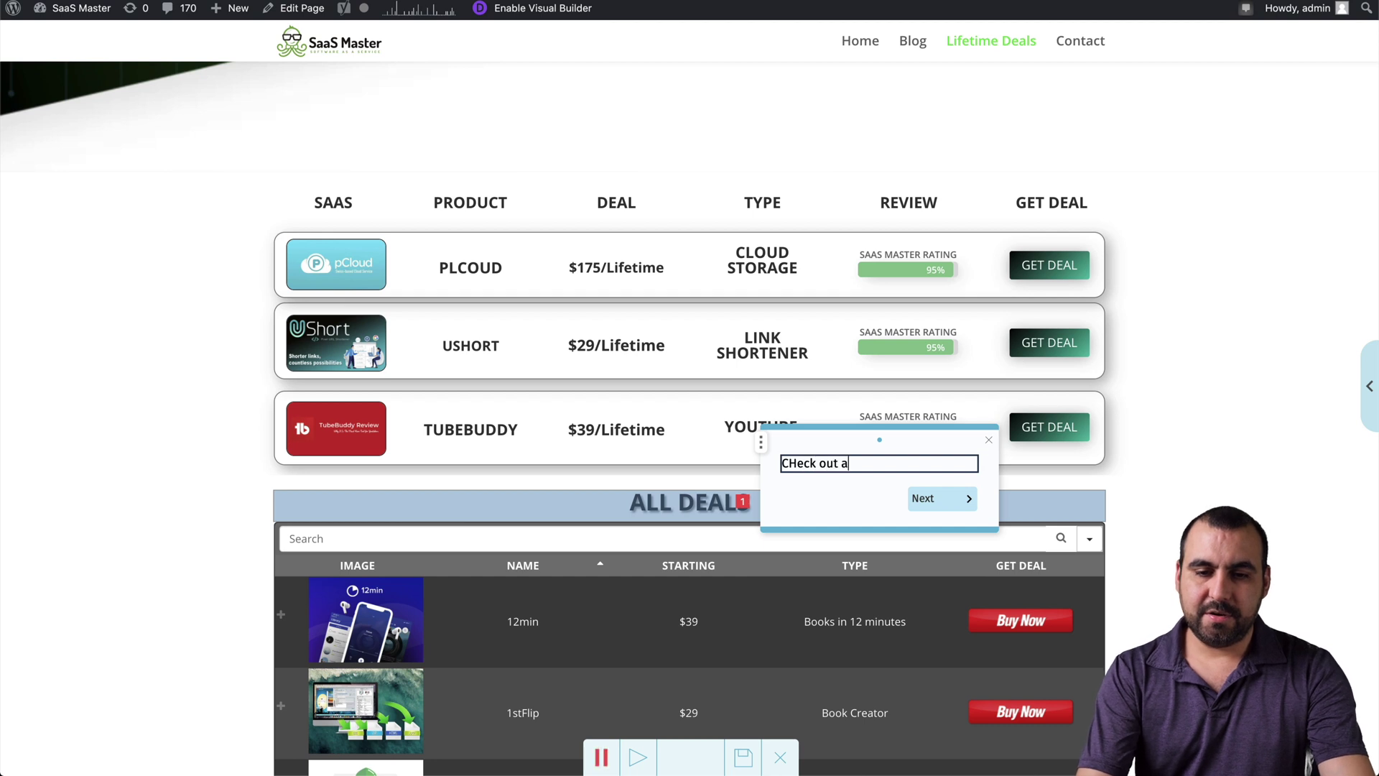
pyautogui.write('ll the deals here')
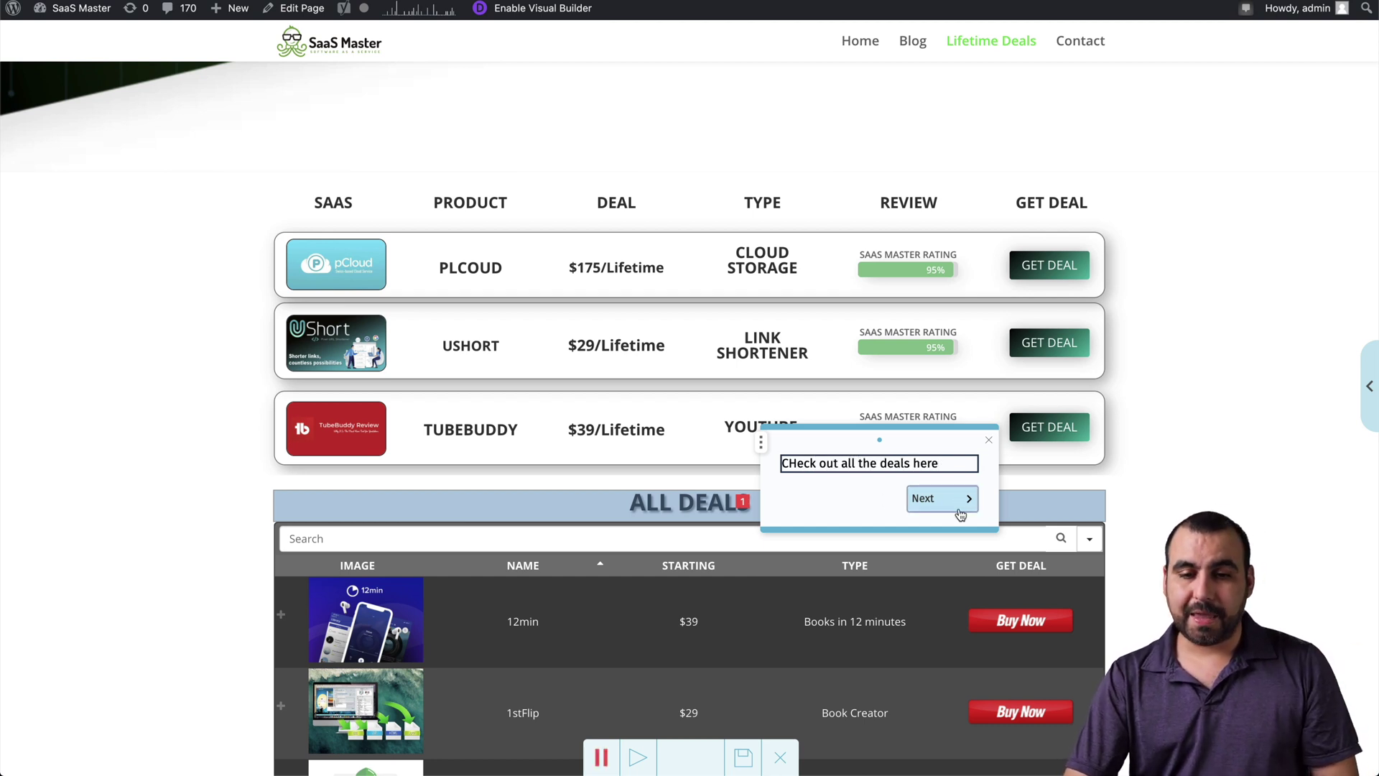
# Add a second step on the deals search box with the tip 'Search for all deals'.
pyautogui.scroll(-2, 752, 605)
pyautogui.scroll(-3, 752, 606)
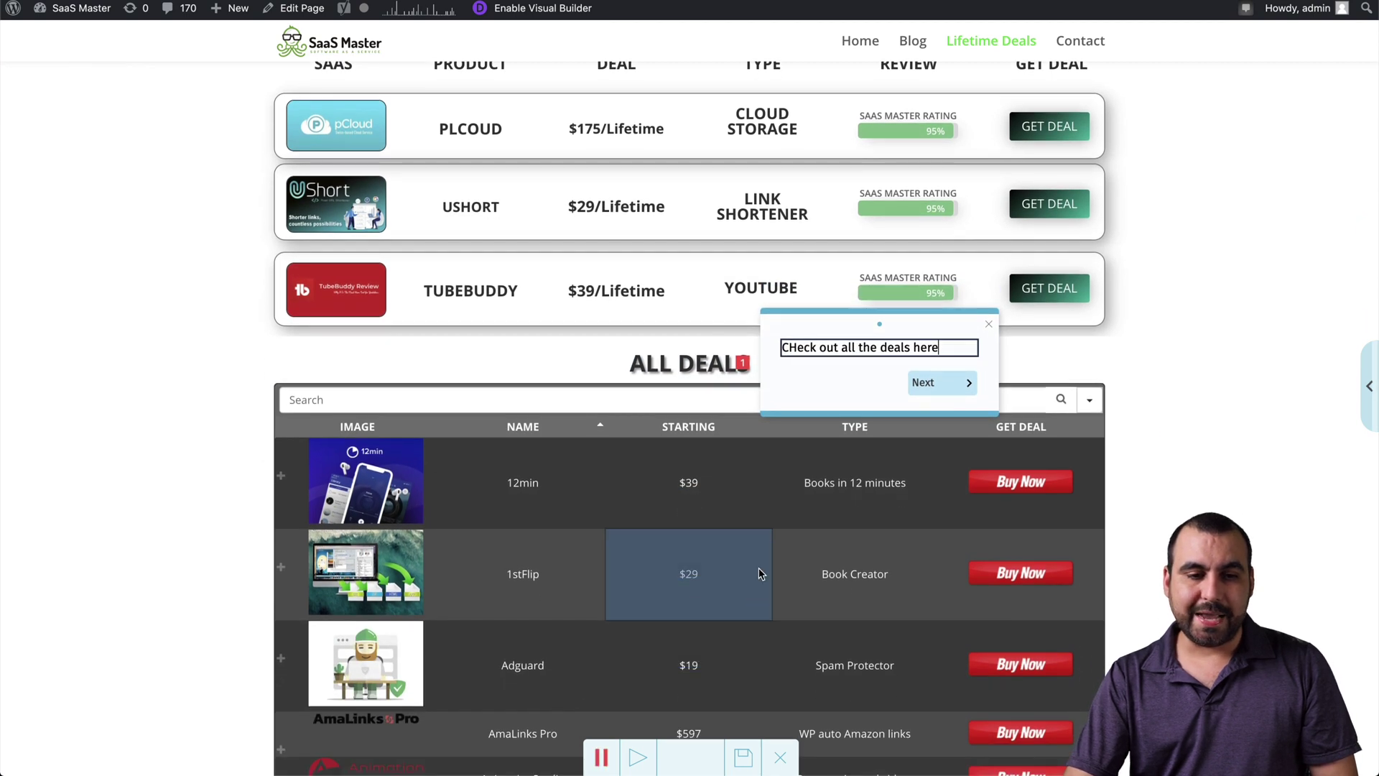
pyautogui.click(324, 404)
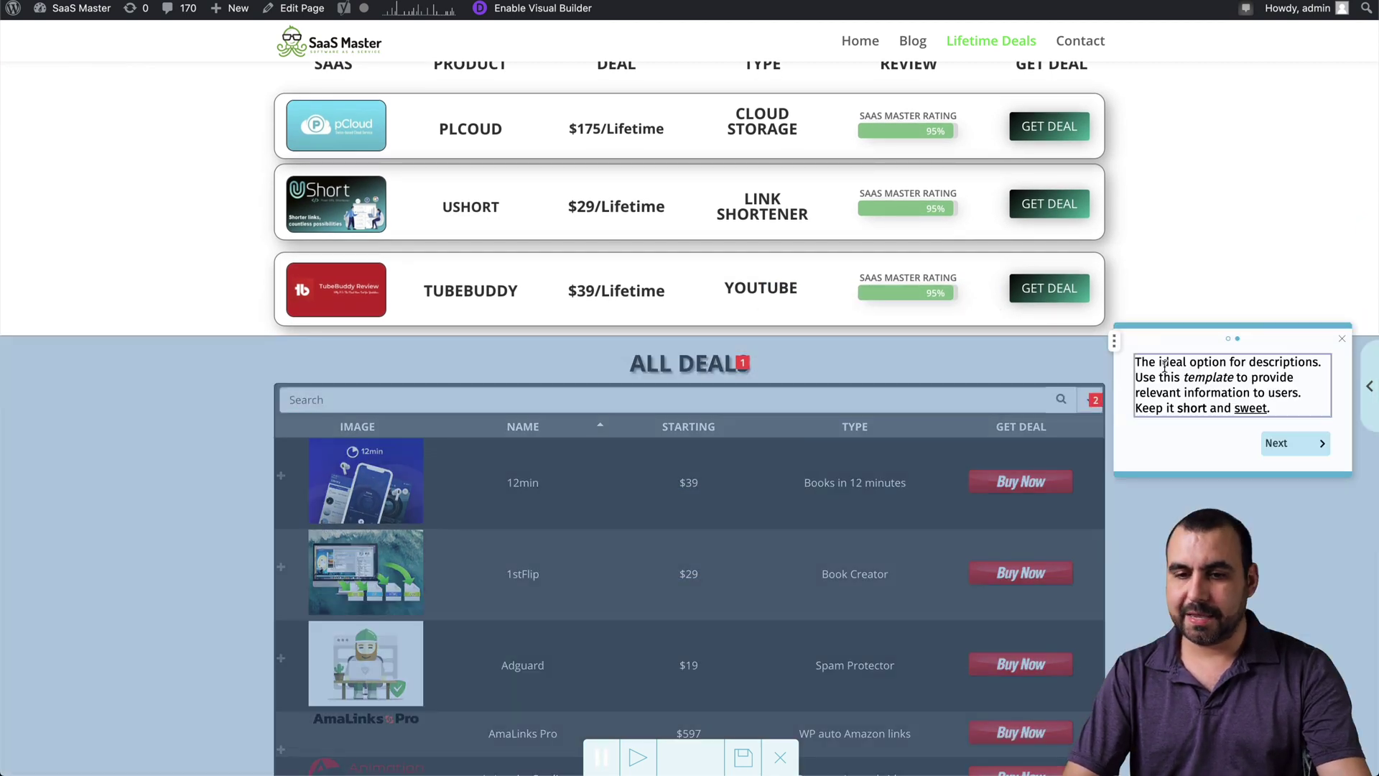
pyautogui.tripleClick(1179, 377)
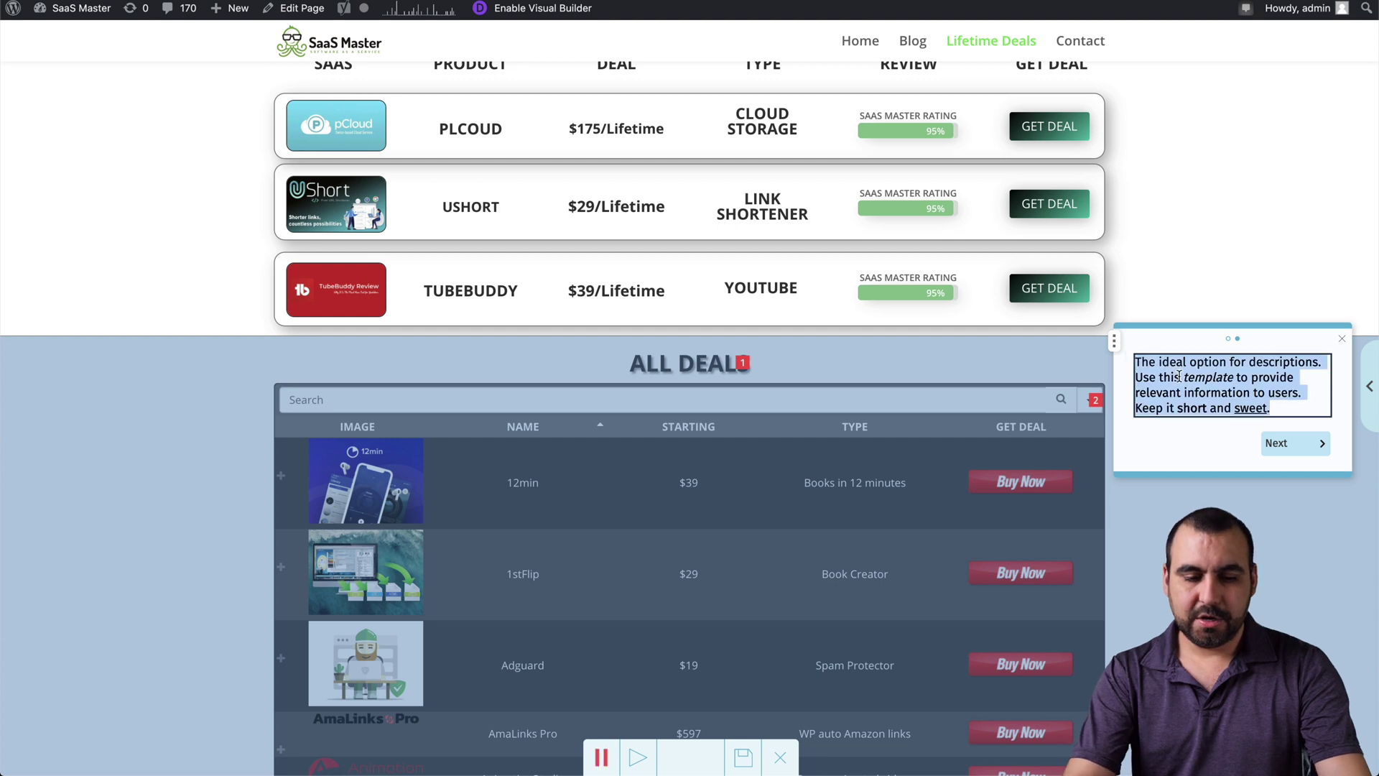
pyautogui.write('Search . for')
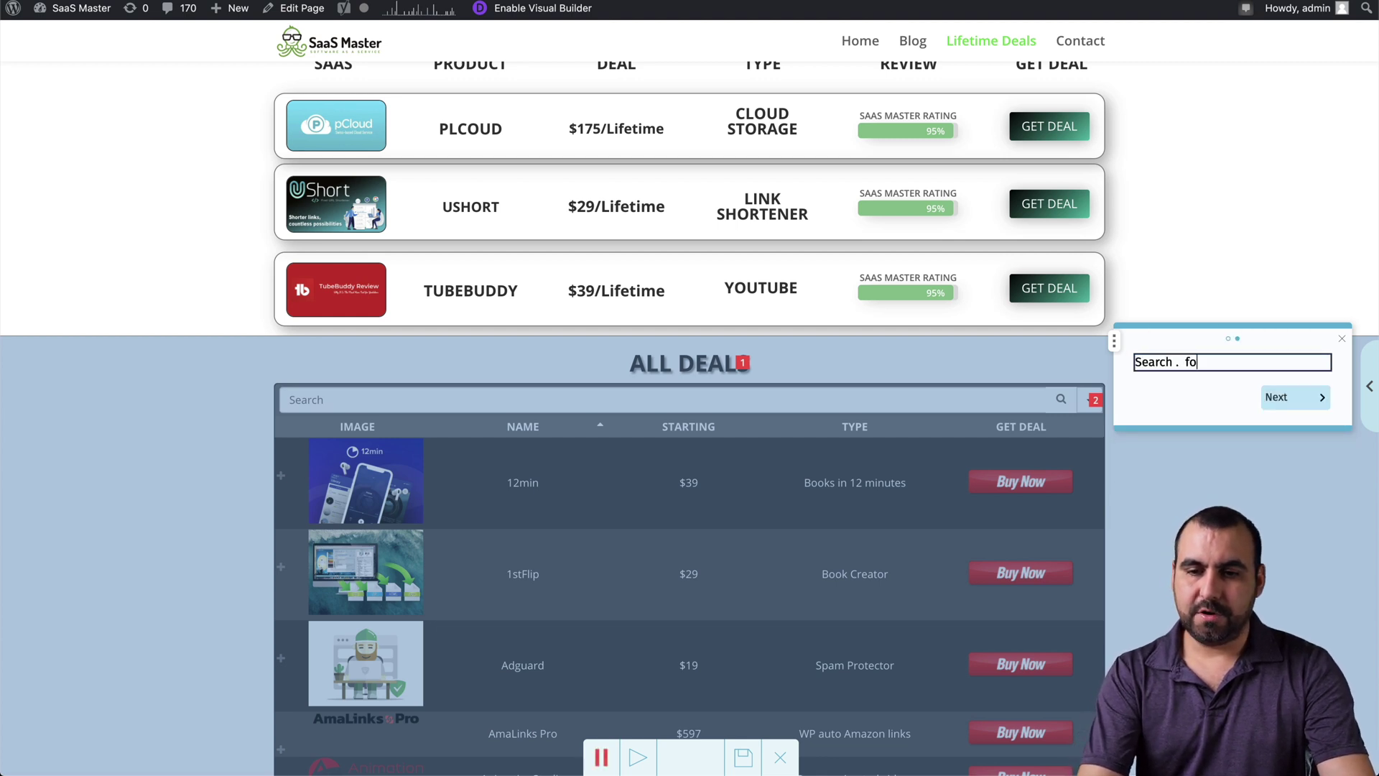
pyautogui.press('BackSpace')
pyautogui.press('BackSpace')
pyautogui.press('BackSpace')
pyautogui.press('BackSpace')
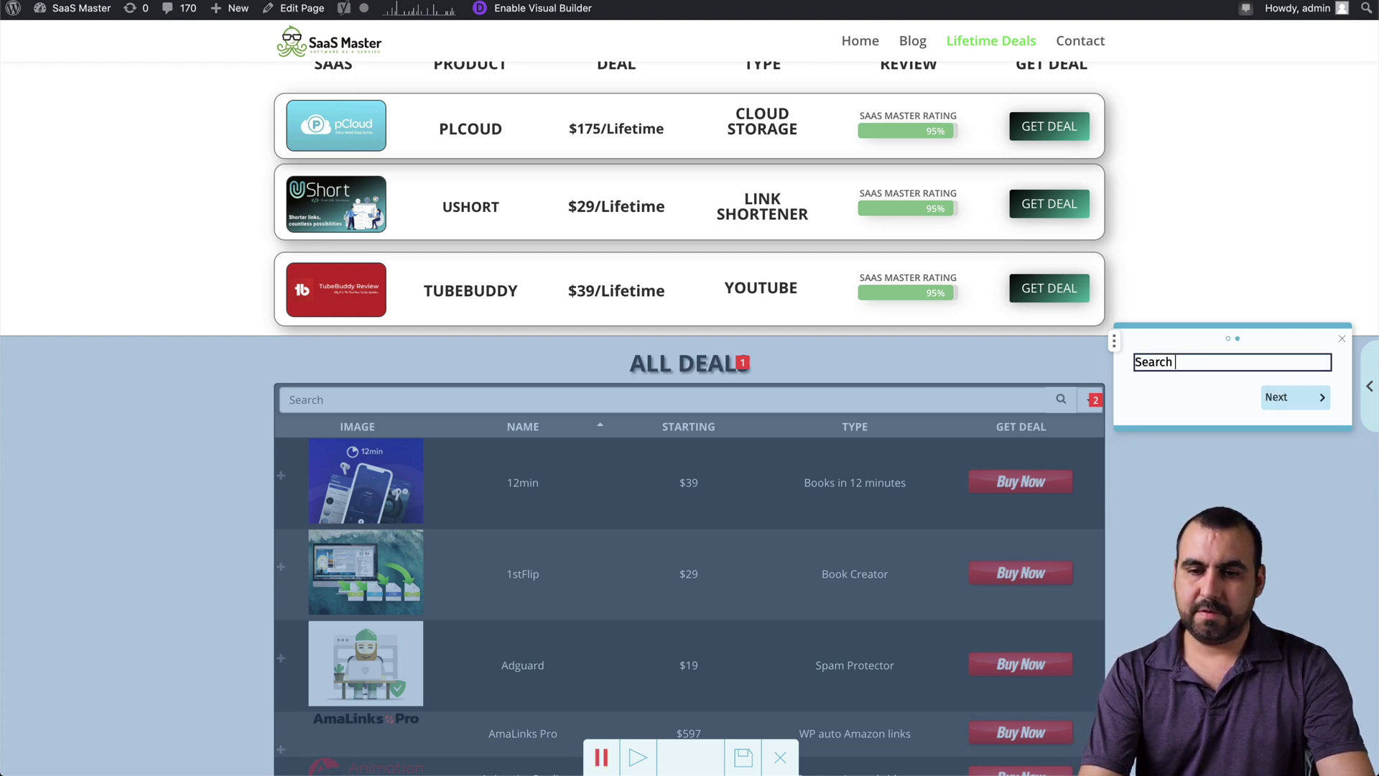
pyautogui.write('for all deals')
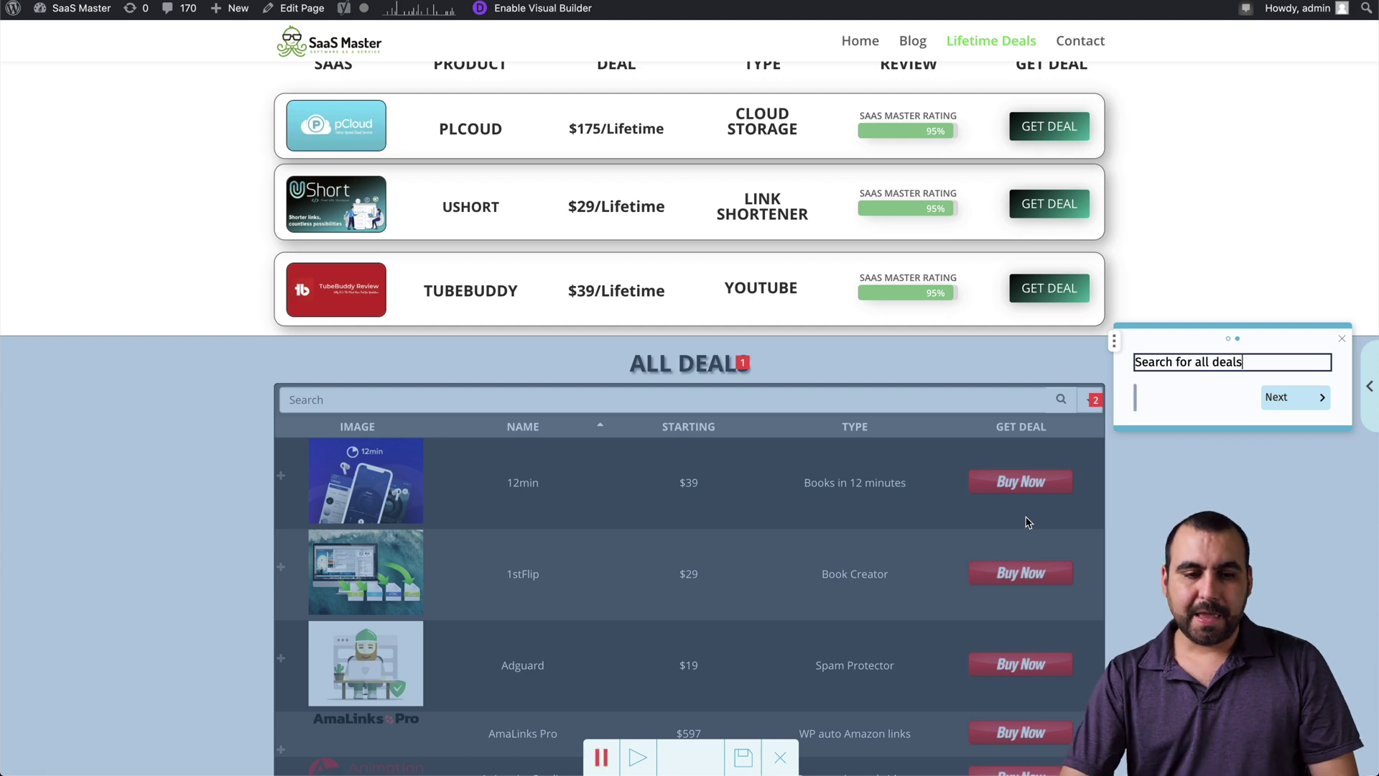
# Add step 3 on the 12min deal row with the tip 'see more description of deal'.
pyautogui.scroll(-5, 929, 649)
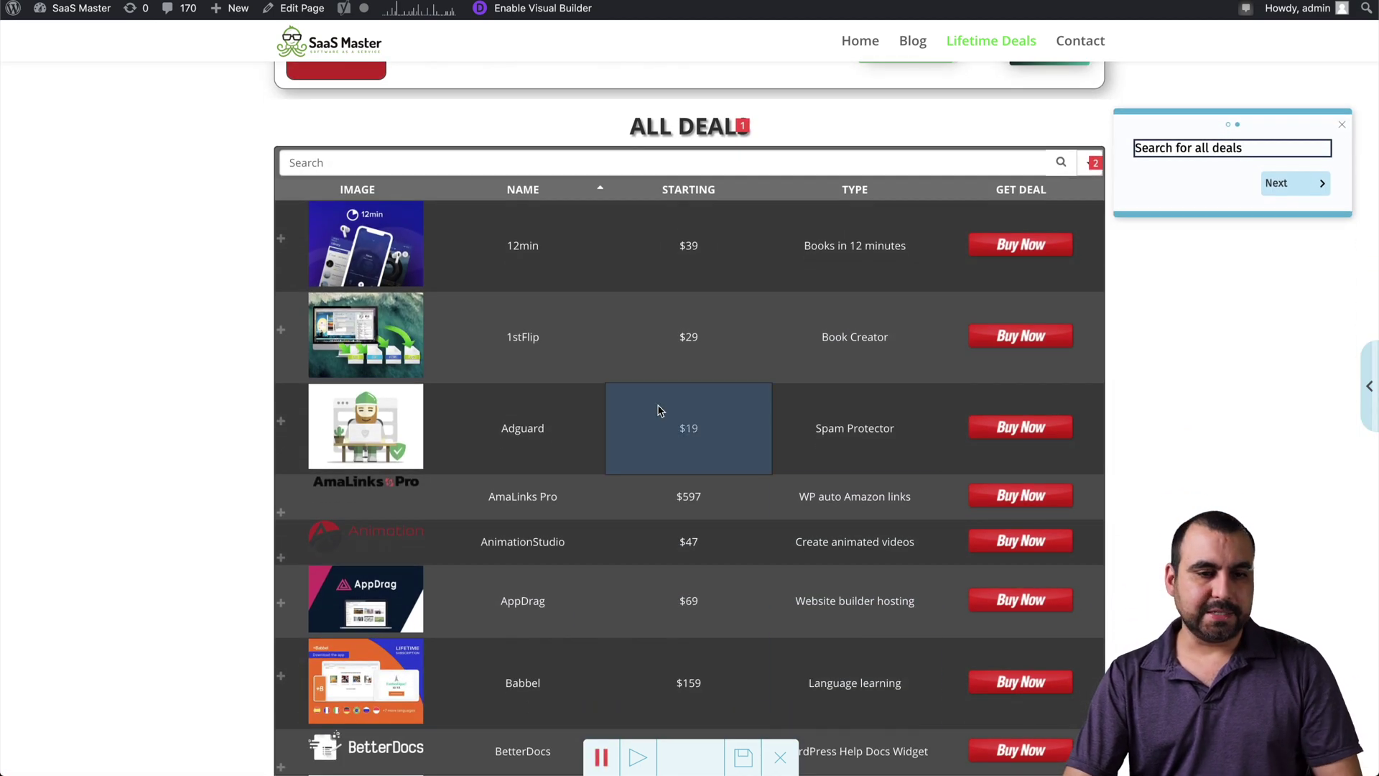
pyautogui.click(280, 241)
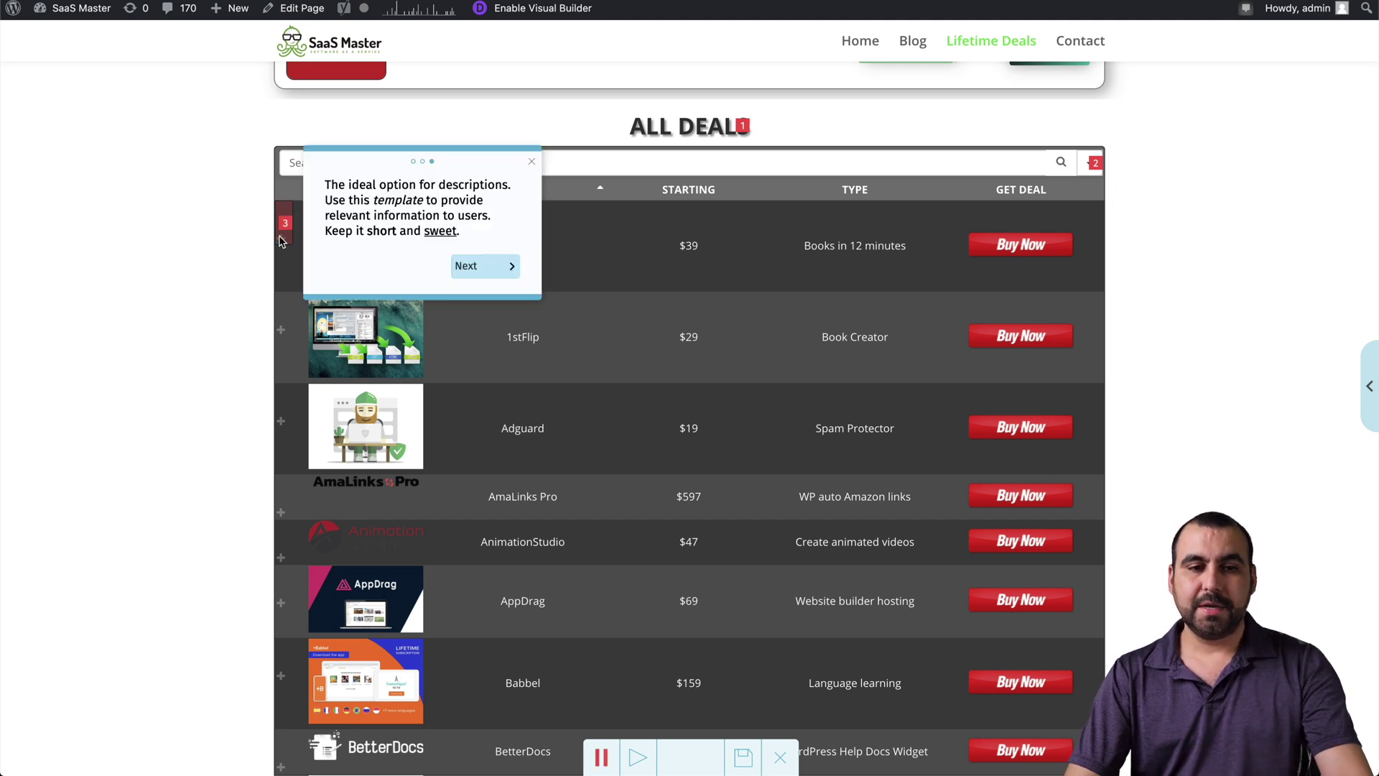
pyautogui.hotkey('ctrl', 'a')
pyautogui.write('z')
pyautogui.press('BackSpace')
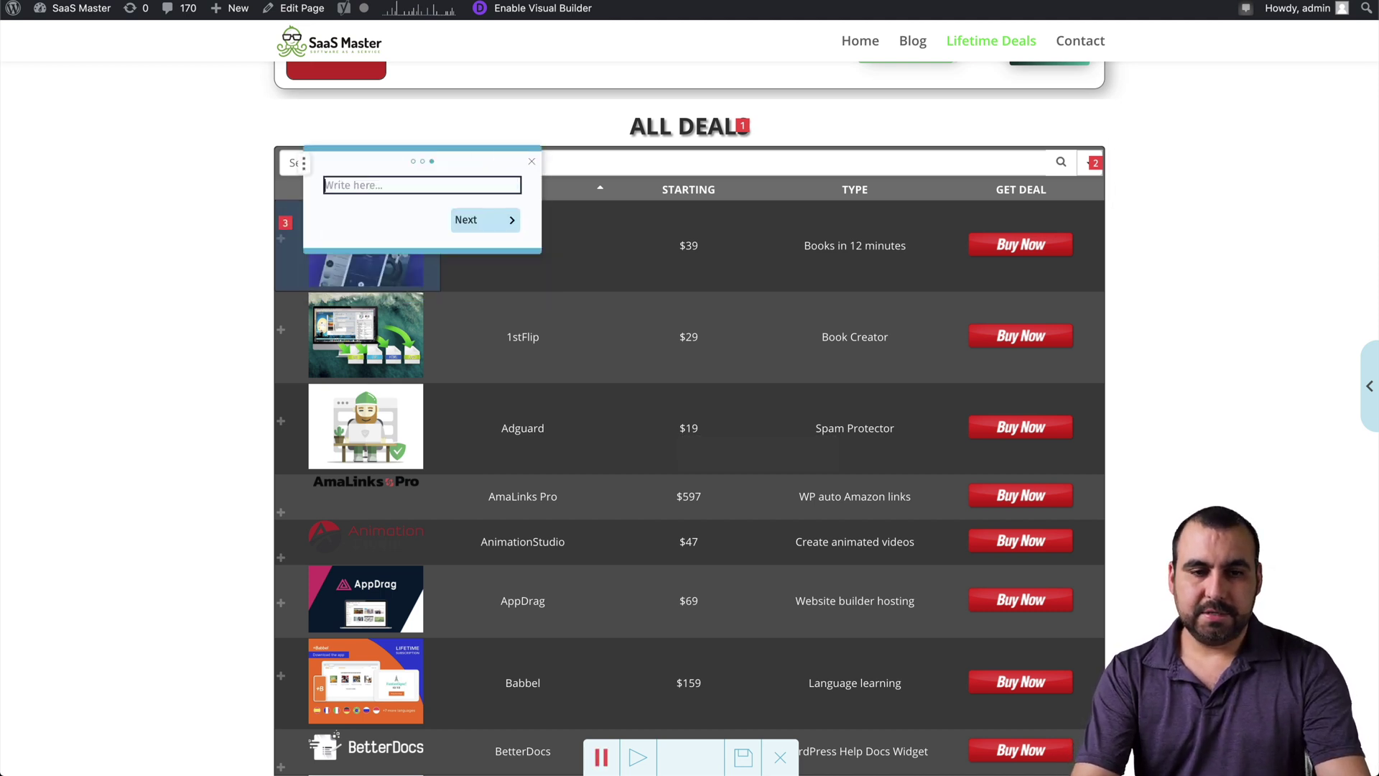
pyautogui.write('see more descrip')
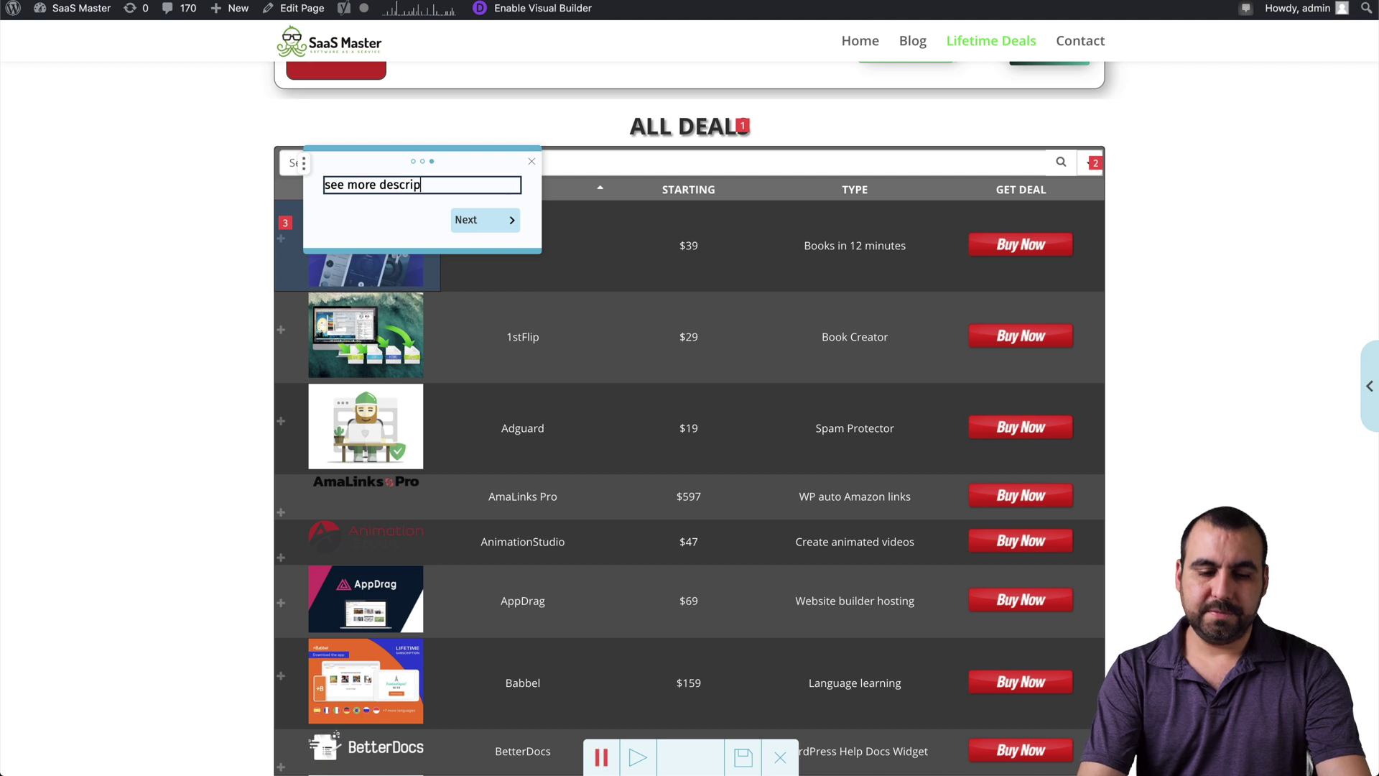
pyautogui.write('tion of deal')
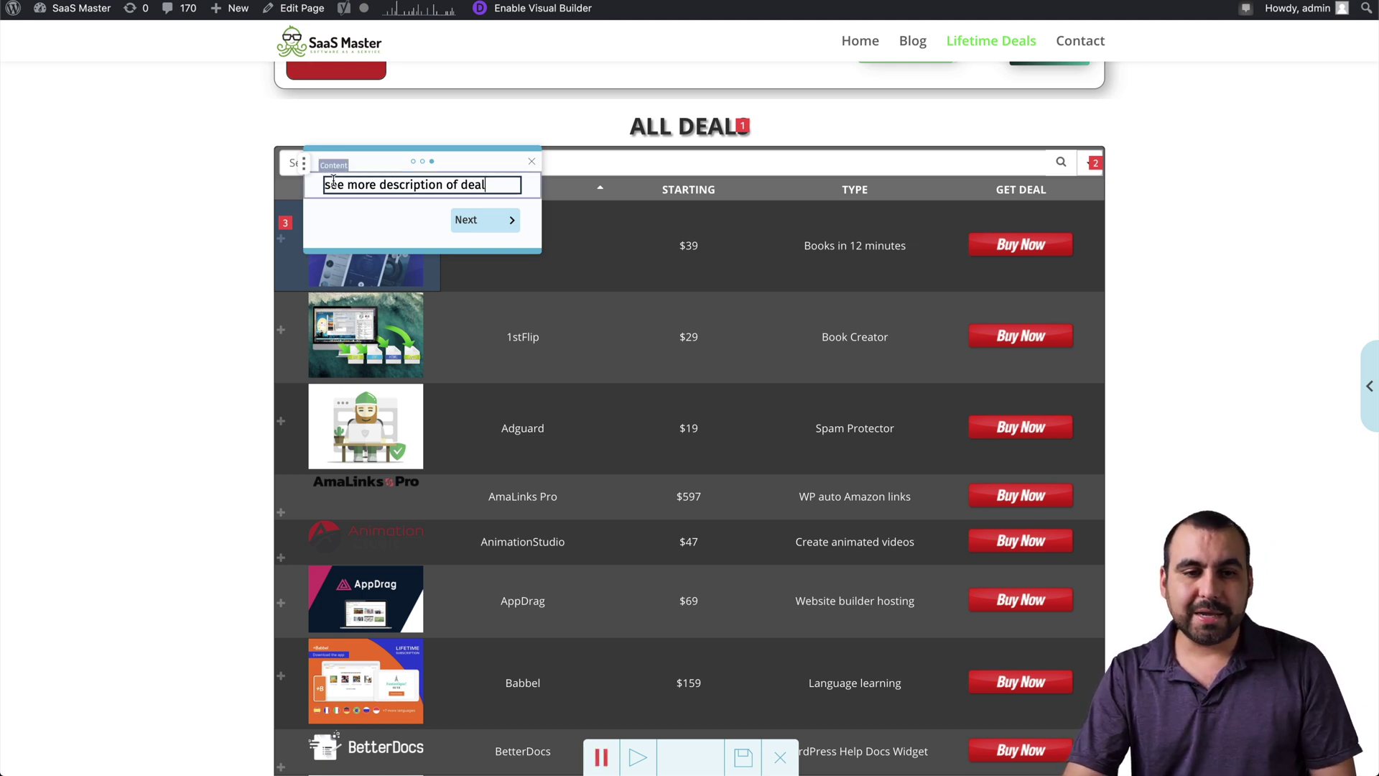
# Make step 3 advance on clicking the deal row, then add a step on pagination page 2.
pyautogui.click(304, 163)
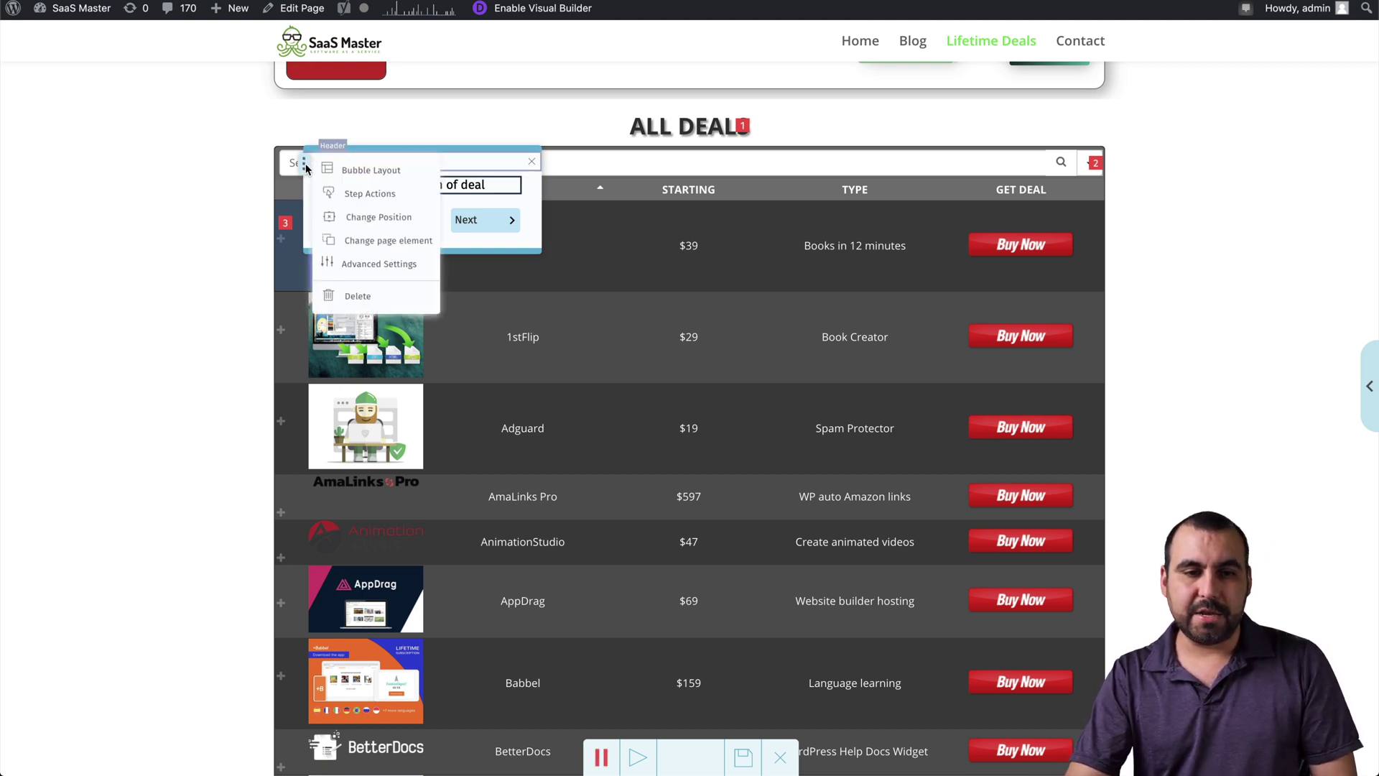
pyautogui.click(382, 201)
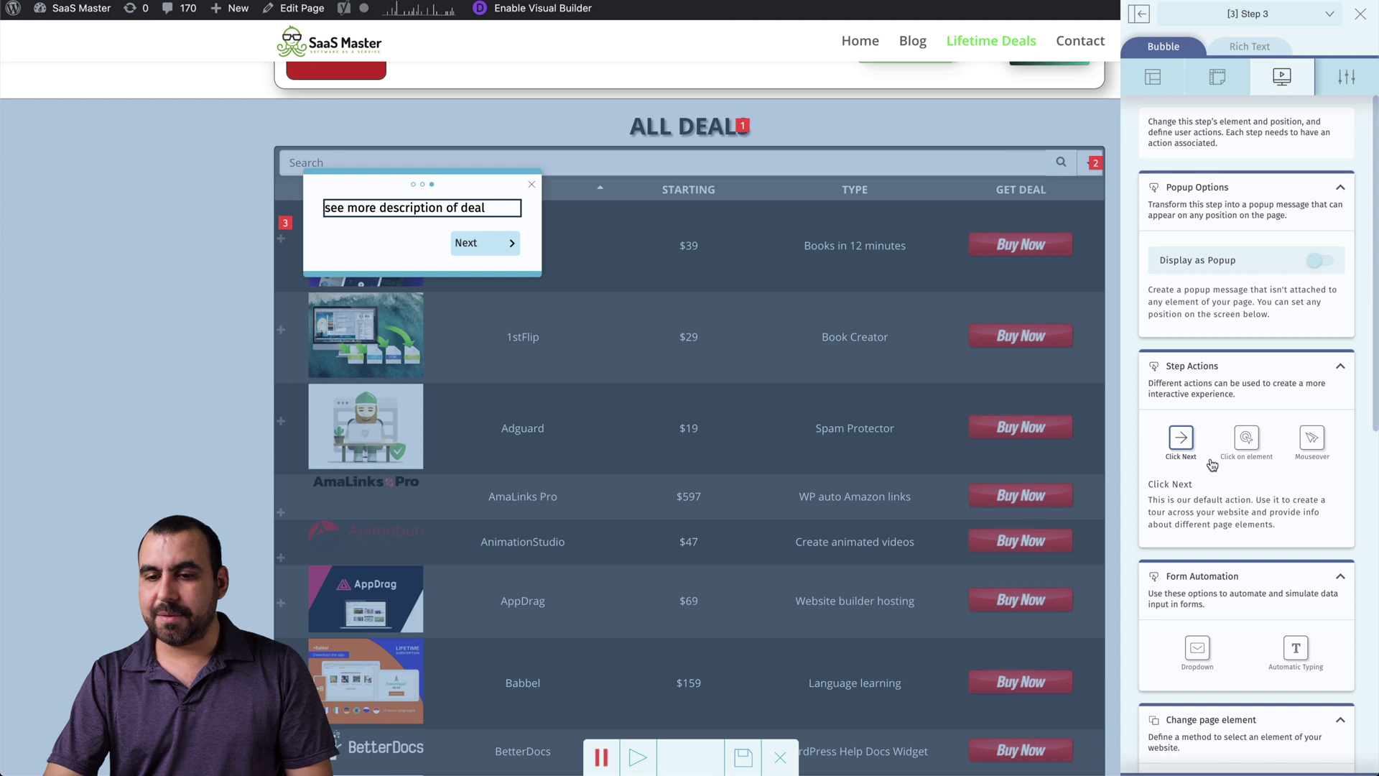
pyautogui.click(1254, 444)
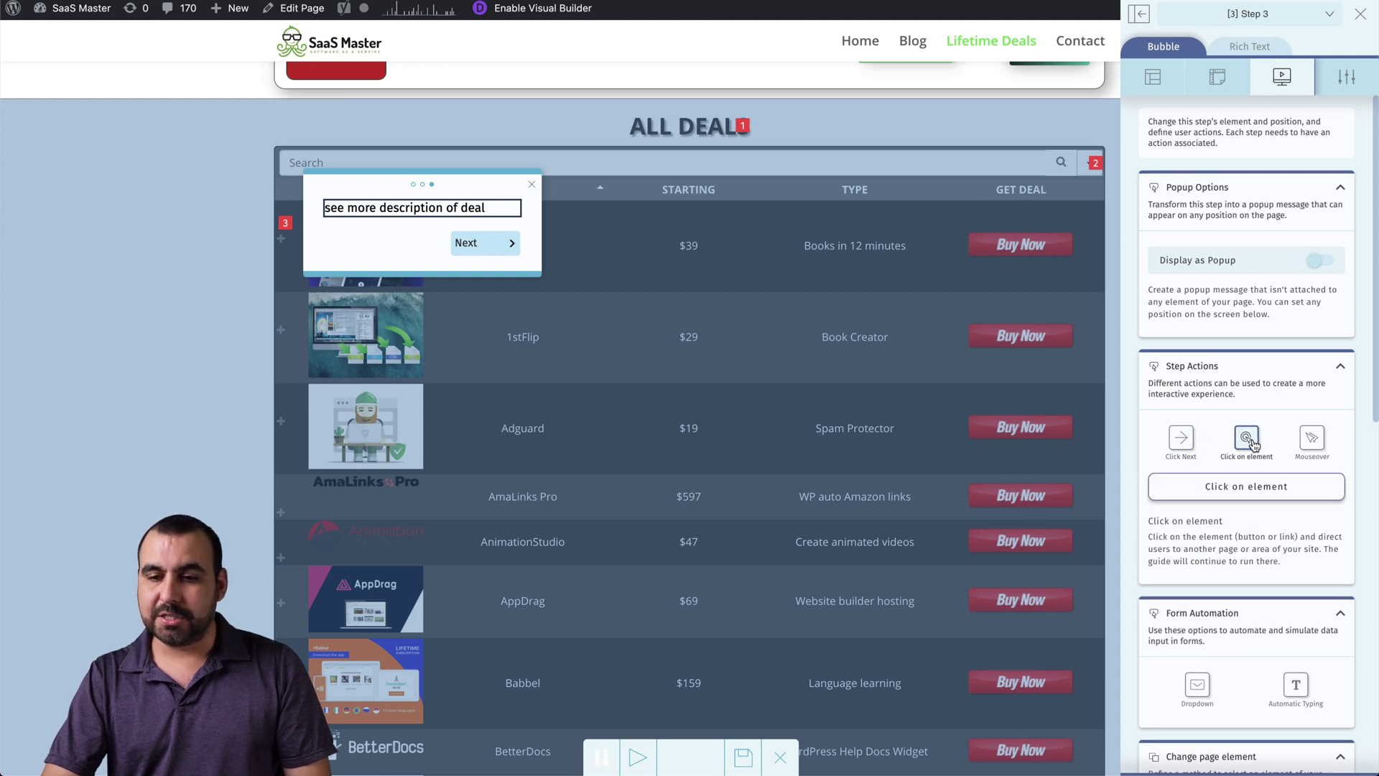
pyautogui.click(1254, 495)
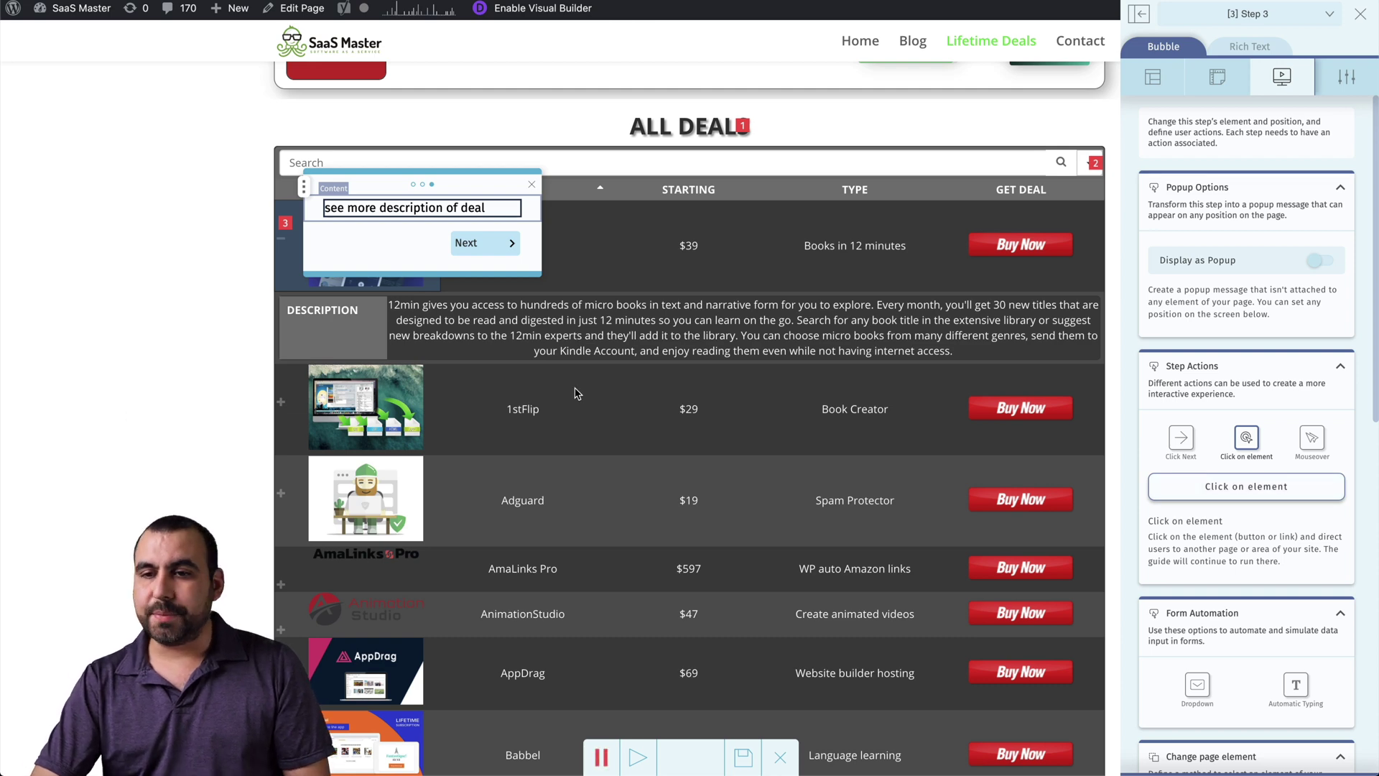
pyautogui.scroll(-2, 575, 393)
pyautogui.click(1361, 14)
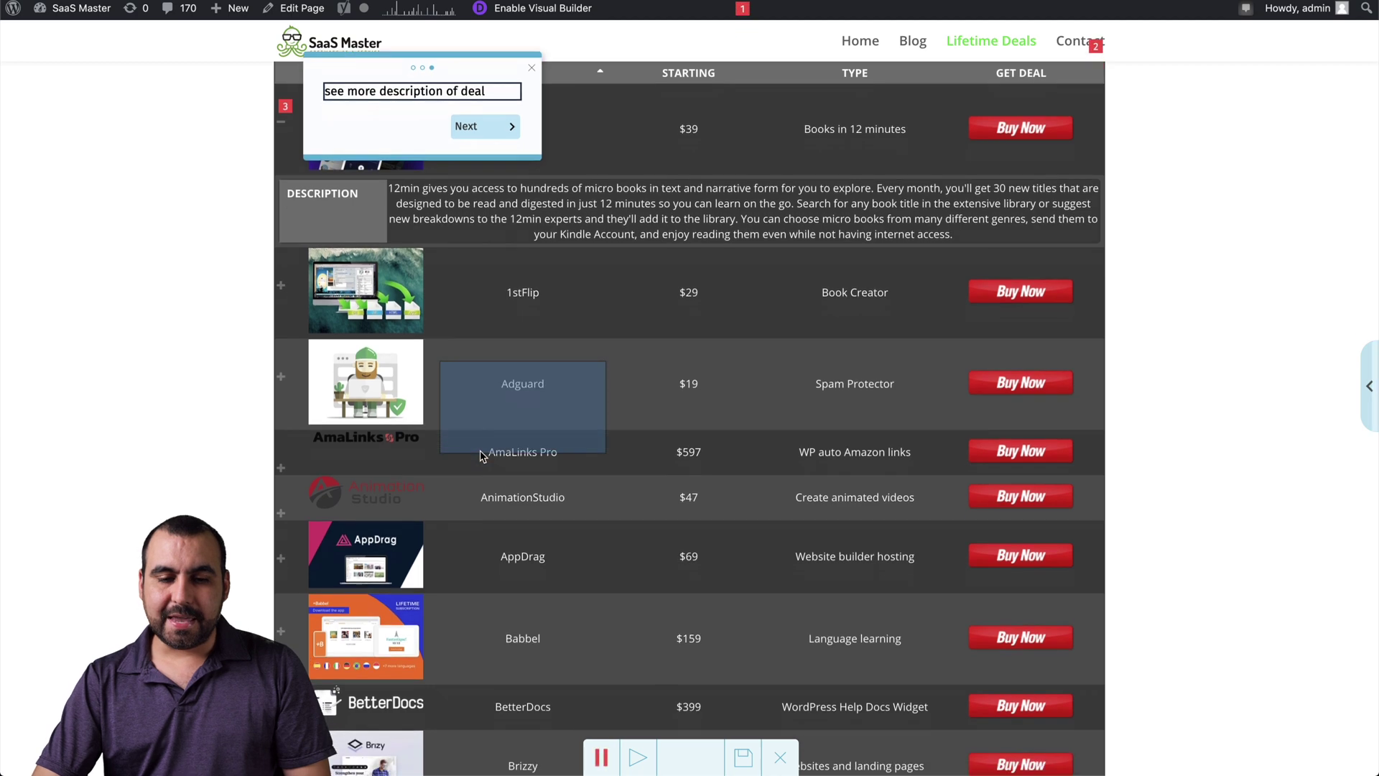
pyautogui.scroll(-4, 481, 456)
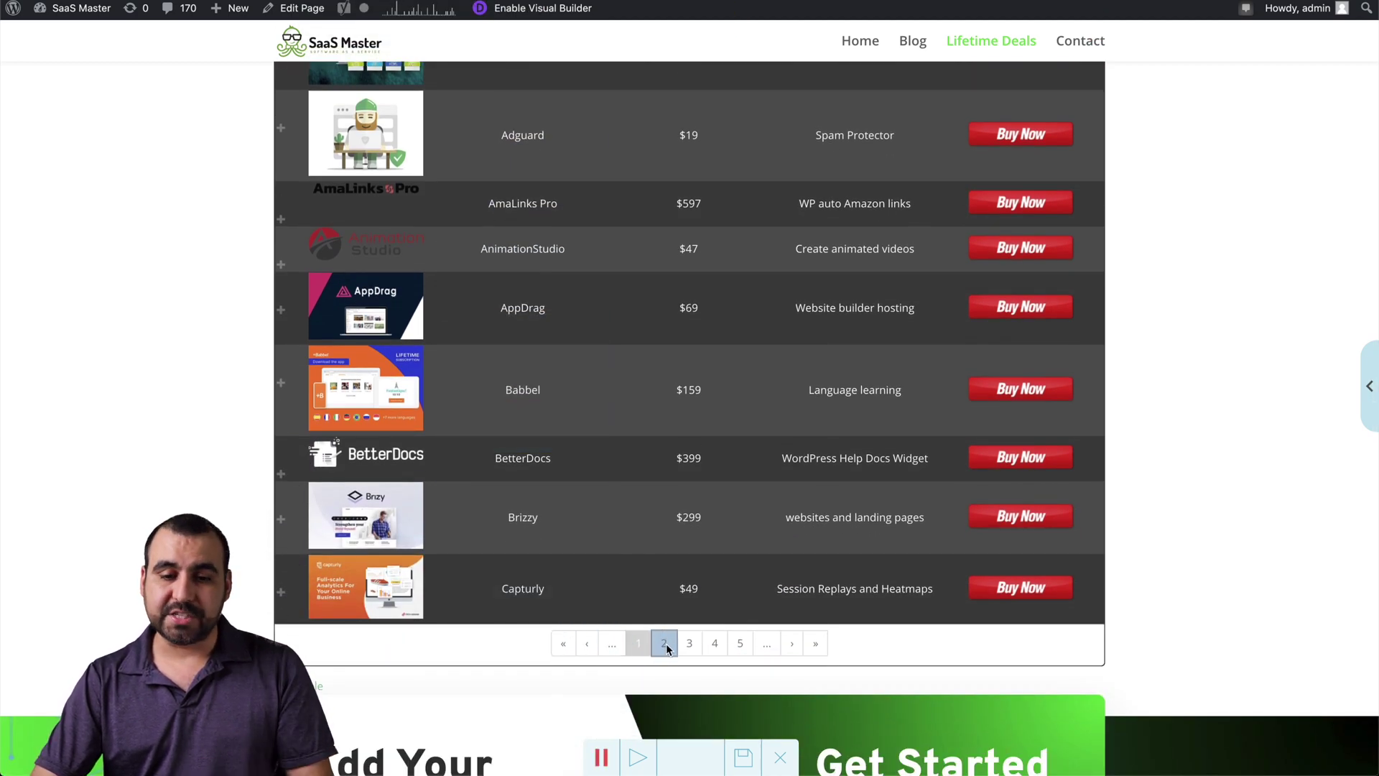
pyautogui.click(666, 643)
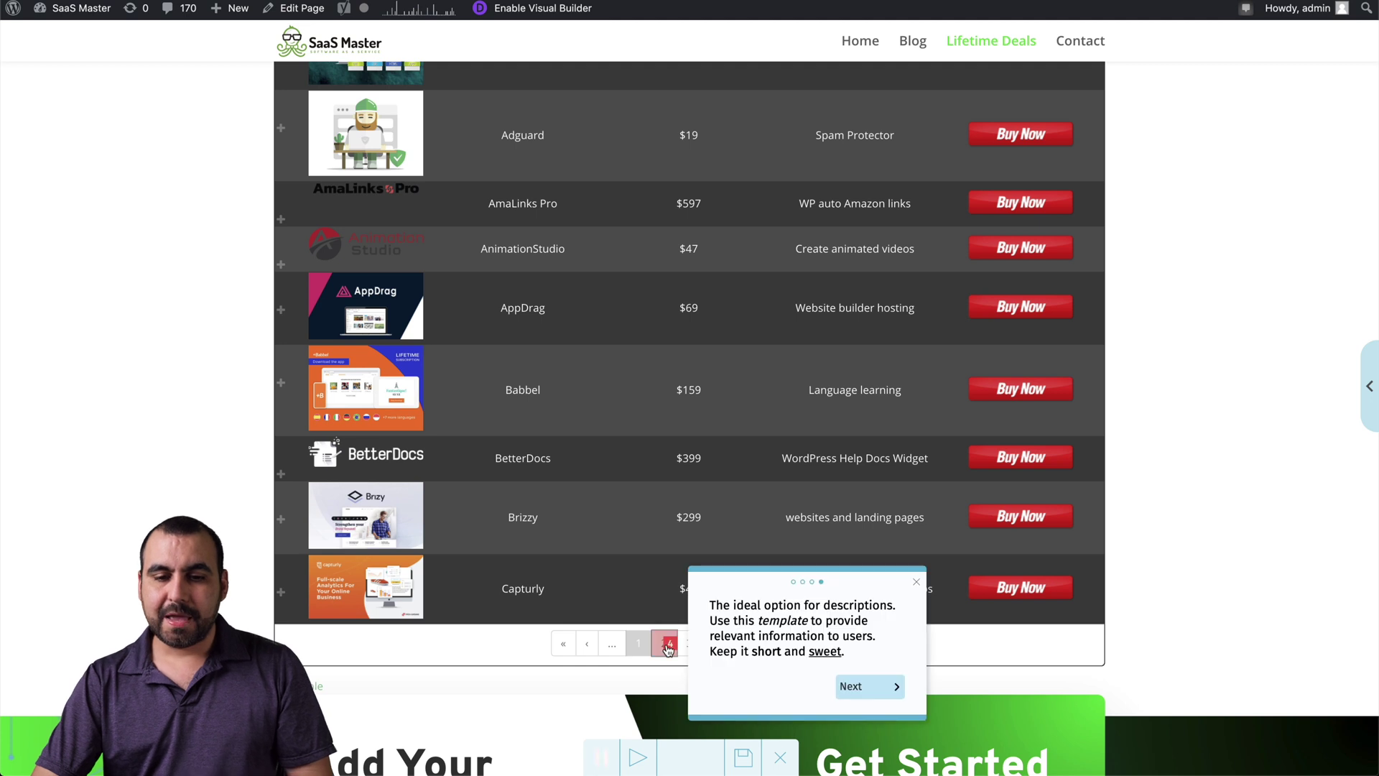
# Change step 4's tip text to 'See next page here'.
pyautogui.tripleClick(764, 612)
pyautogui.write('See ')
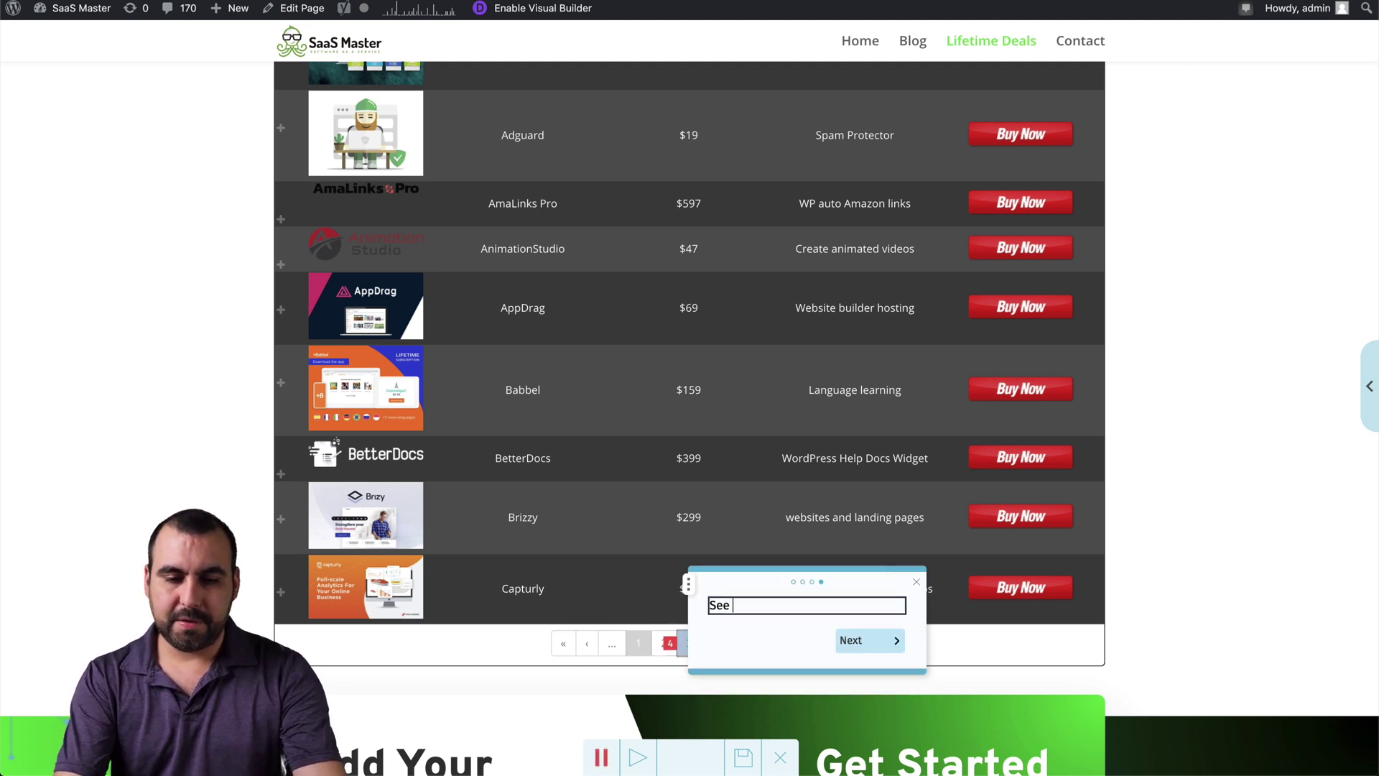
pyautogui.write('ne')
pyautogui.press('BackSpace')
pyautogui.press('BackSpace')
pyautogui.write('next page')
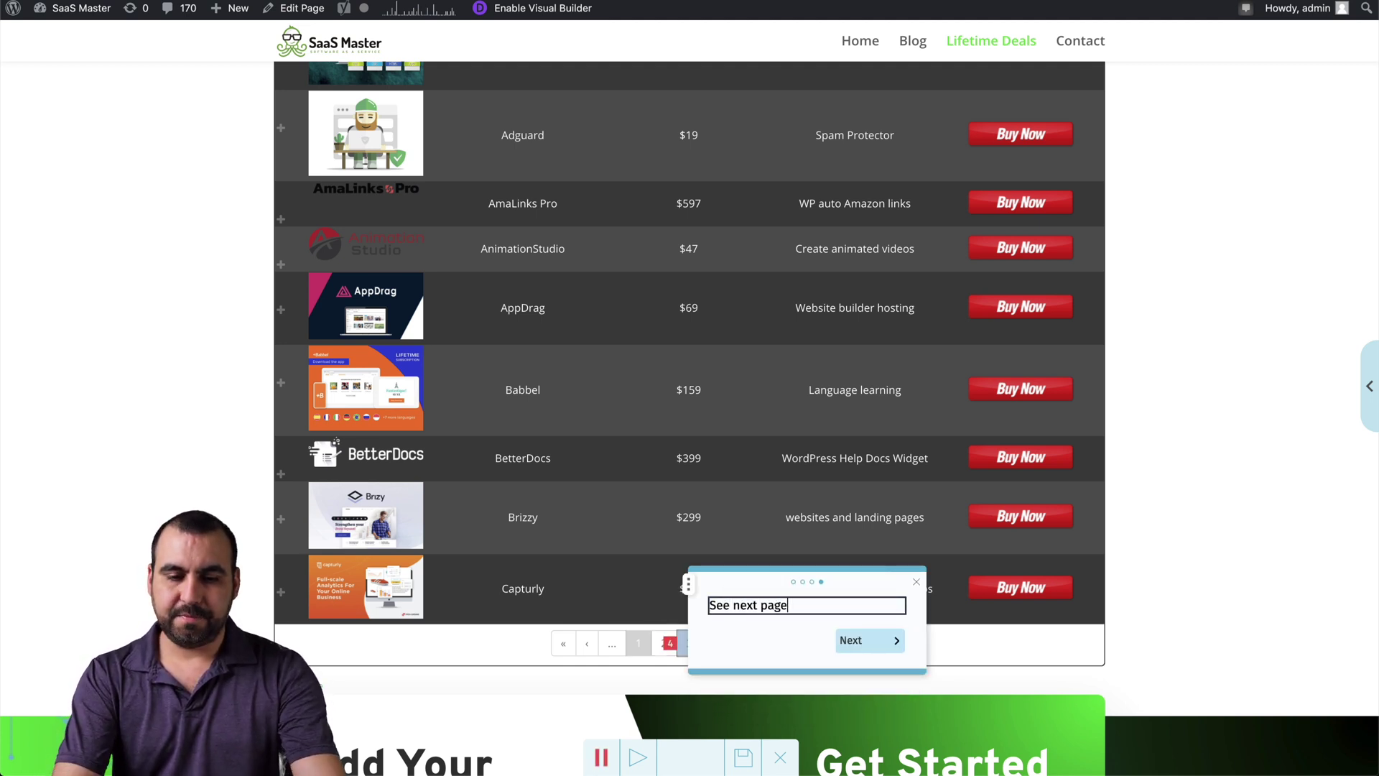
pyautogui.write(' here')
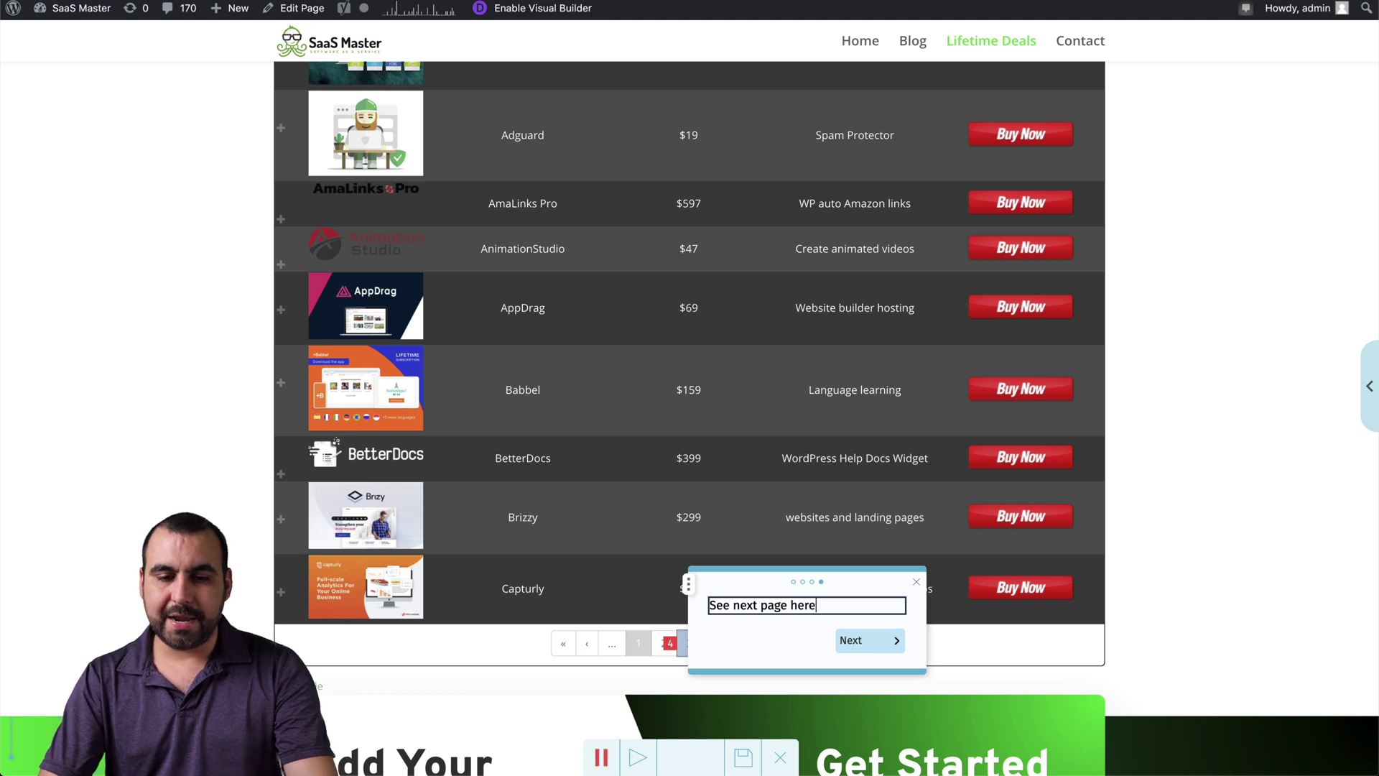
# Make step 4 advance with Click on element, targeting the page 2 link.
pyautogui.click(688, 586)
pyautogui.click(731, 612)
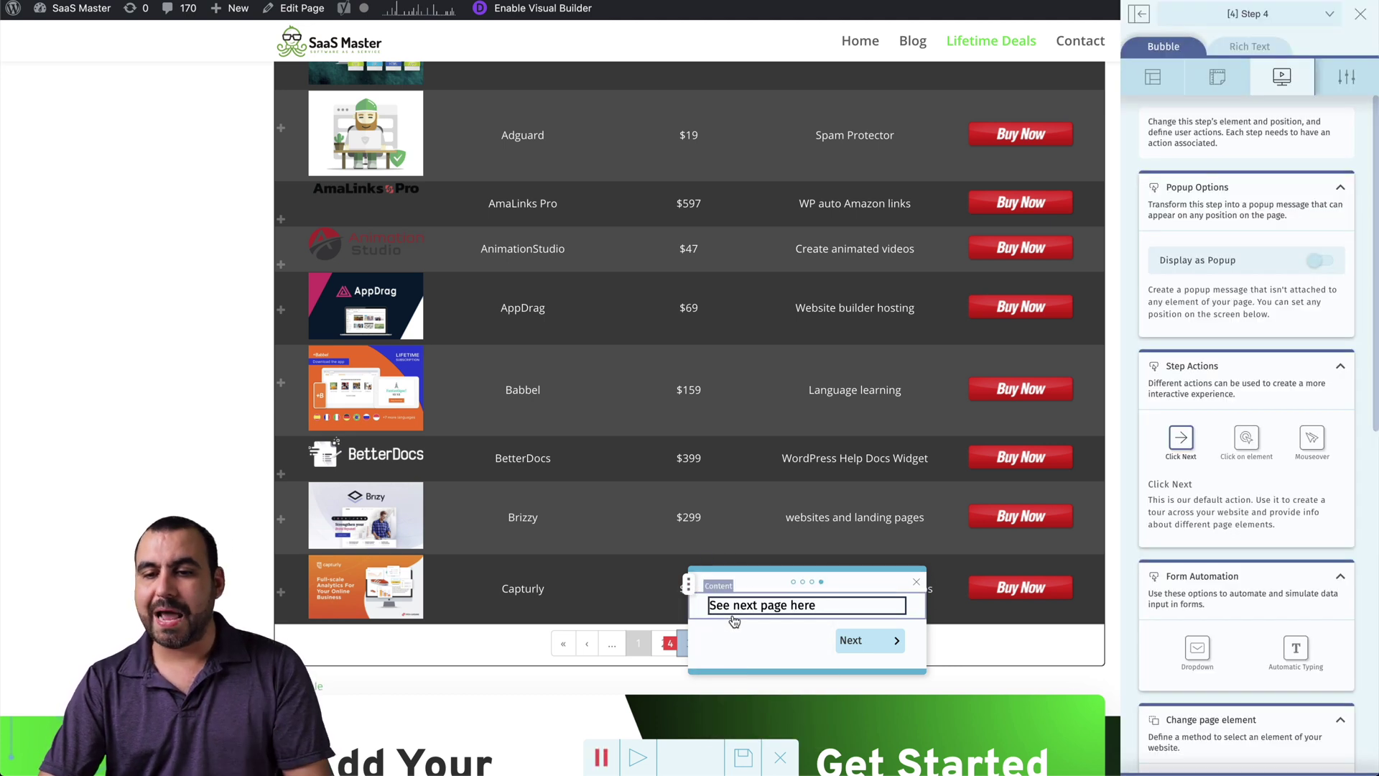
pyautogui.click(1247, 437)
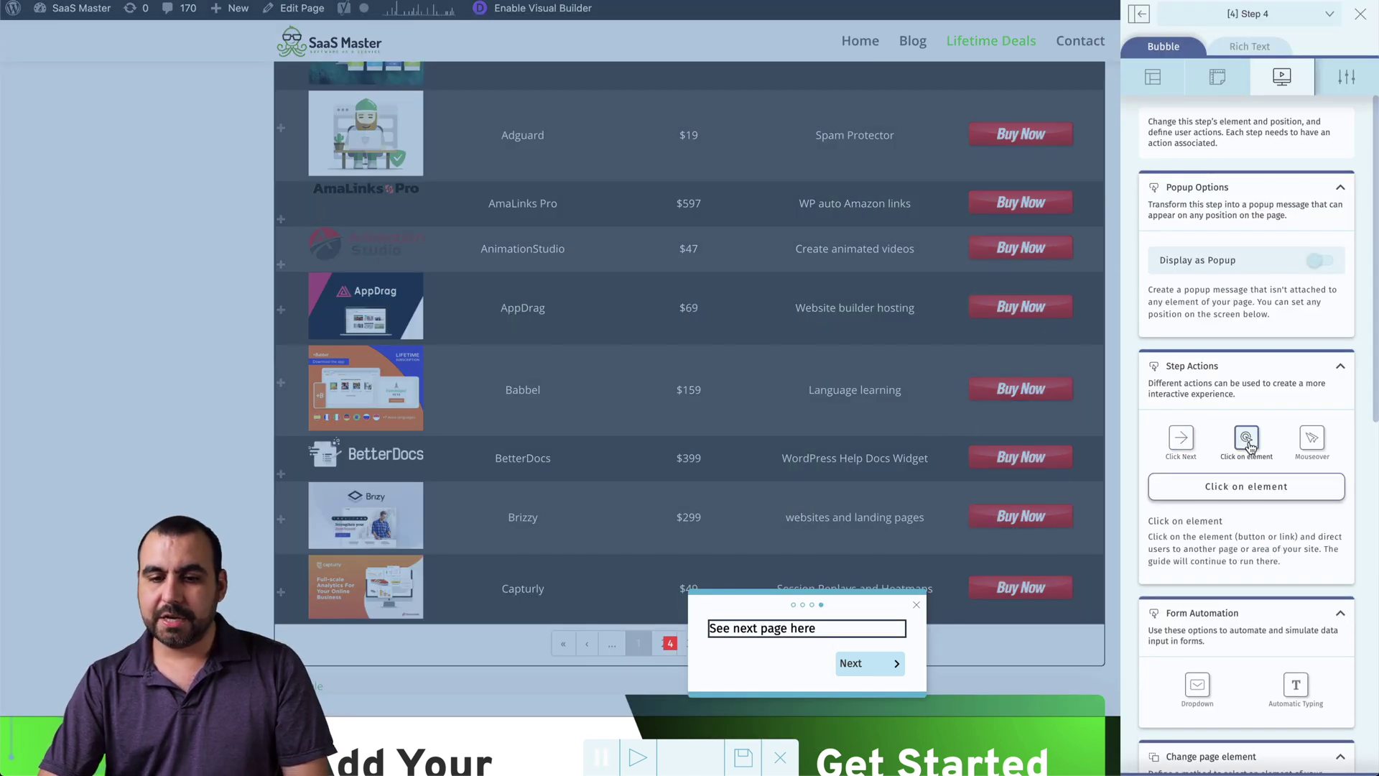
pyautogui.click(1243, 488)
pyautogui.click(499, 311)
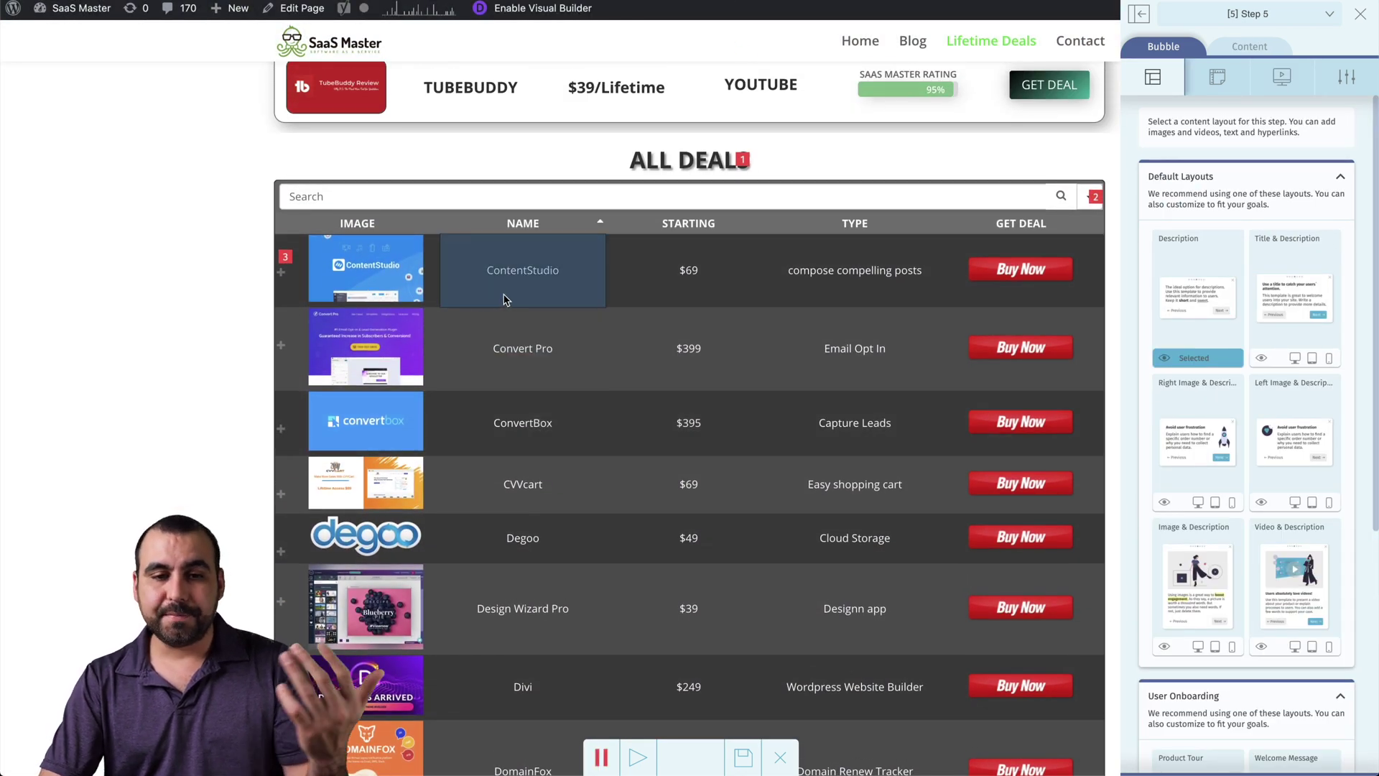
# Add step 6 on the NAME column header with the tip 'Organize by ABC' and save the tour.
pyautogui.click(533, 224)
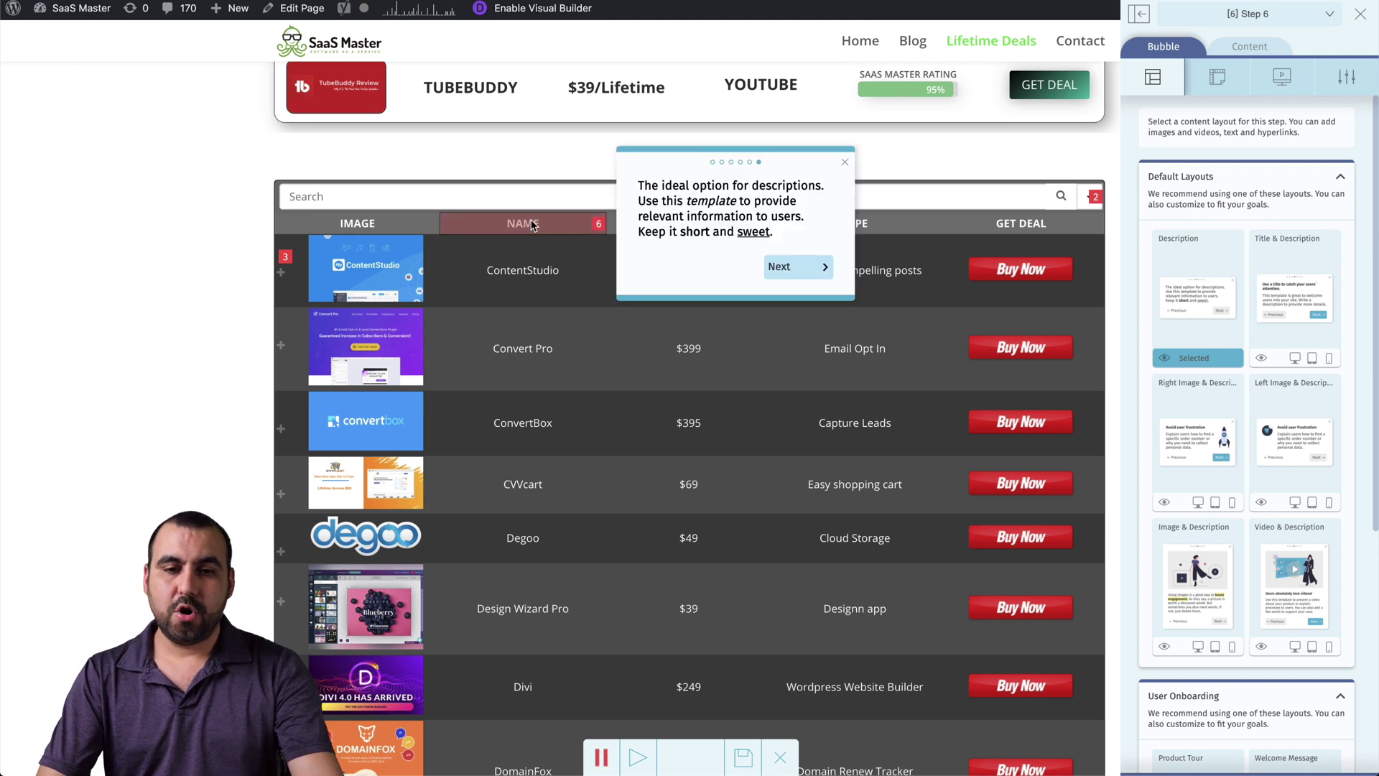
pyautogui.doubleClick(672, 202)
pyautogui.hotkey('ctrl', 'a')
pyautogui.write('Org')
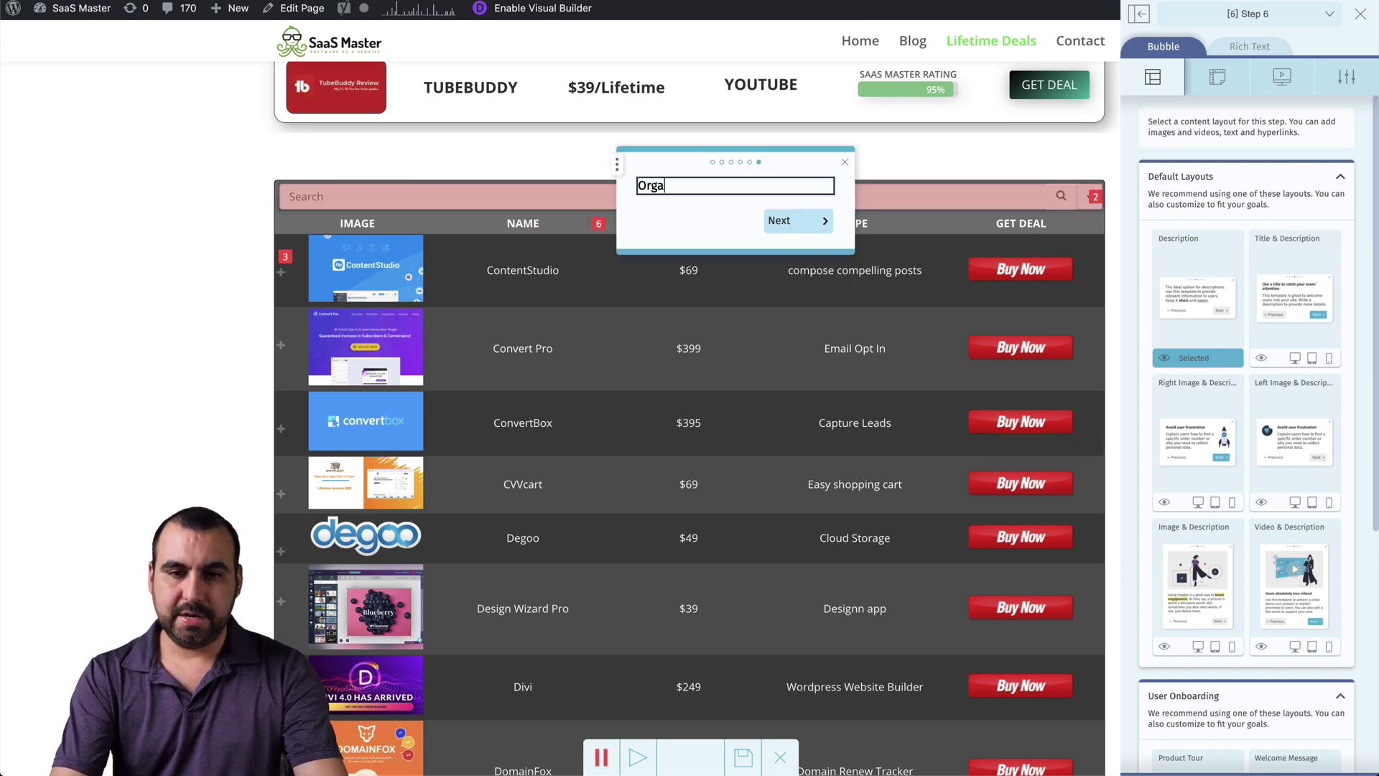
pyautogui.write('ana')
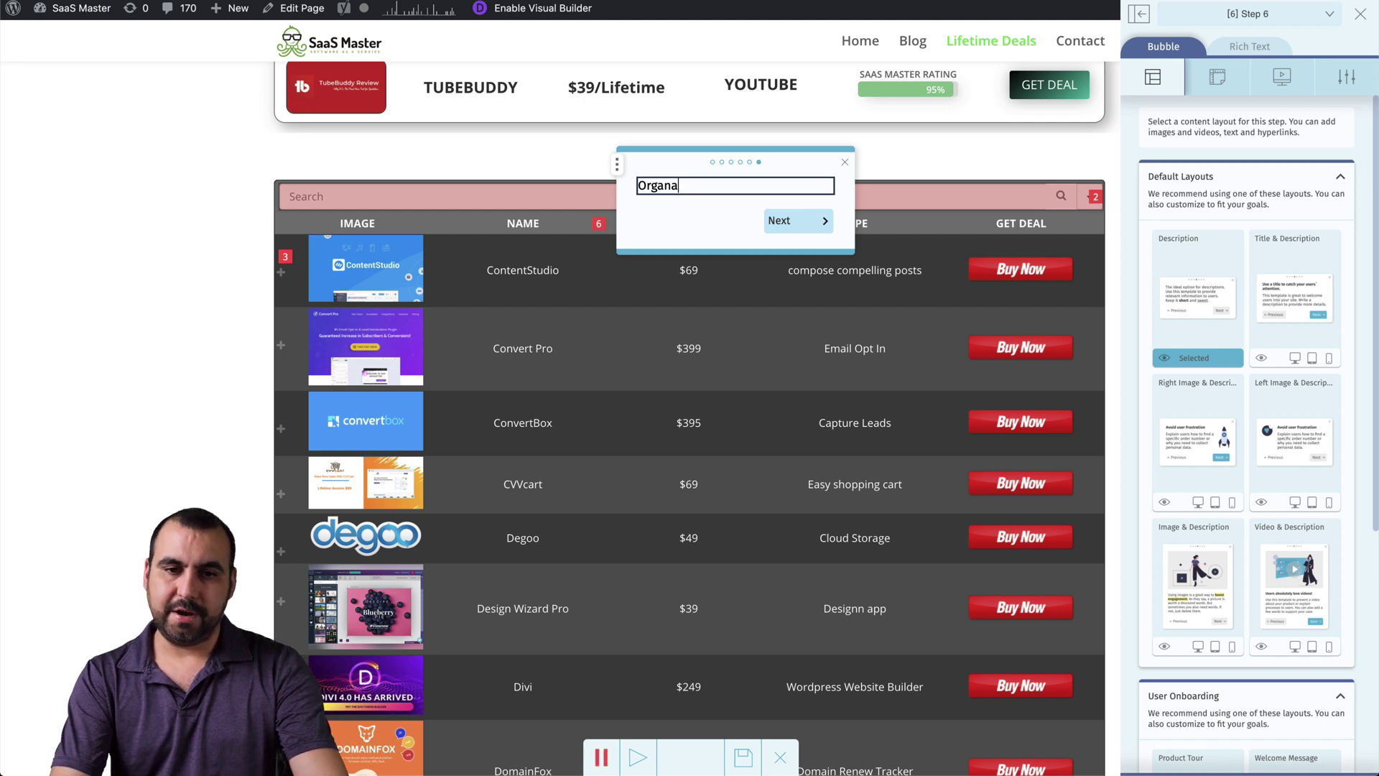
pyautogui.press('BackSpace')
pyautogui.write('ize by ')
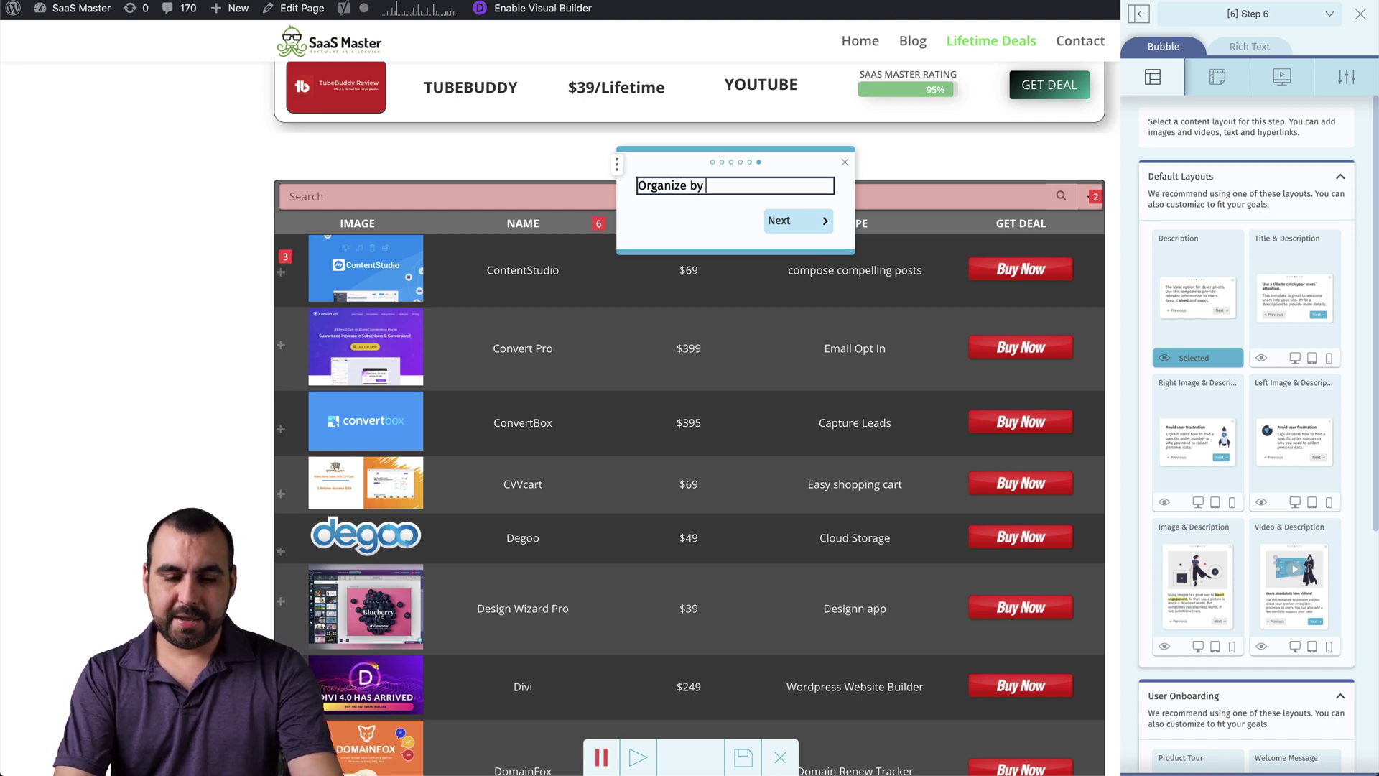
pyautogui.write('ABC')
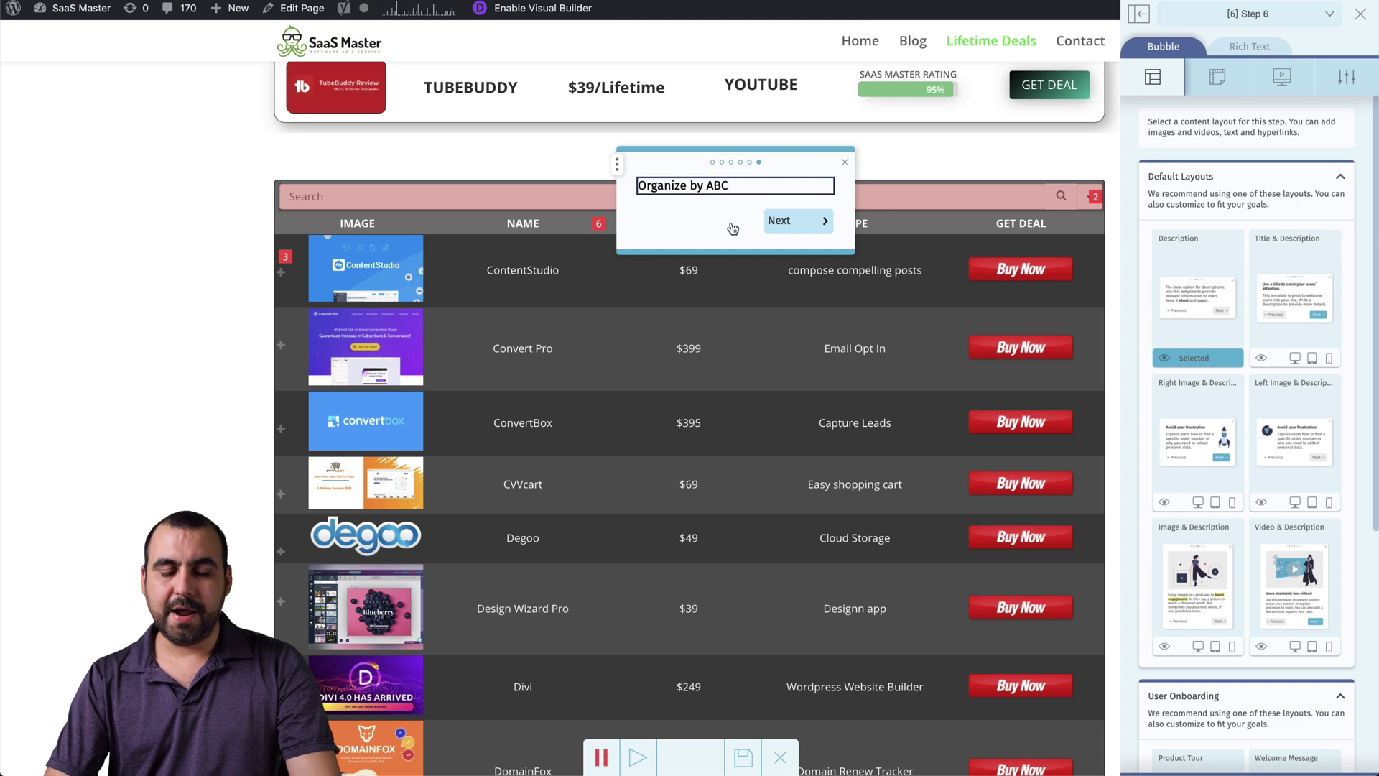
pyautogui.click(800, 217)
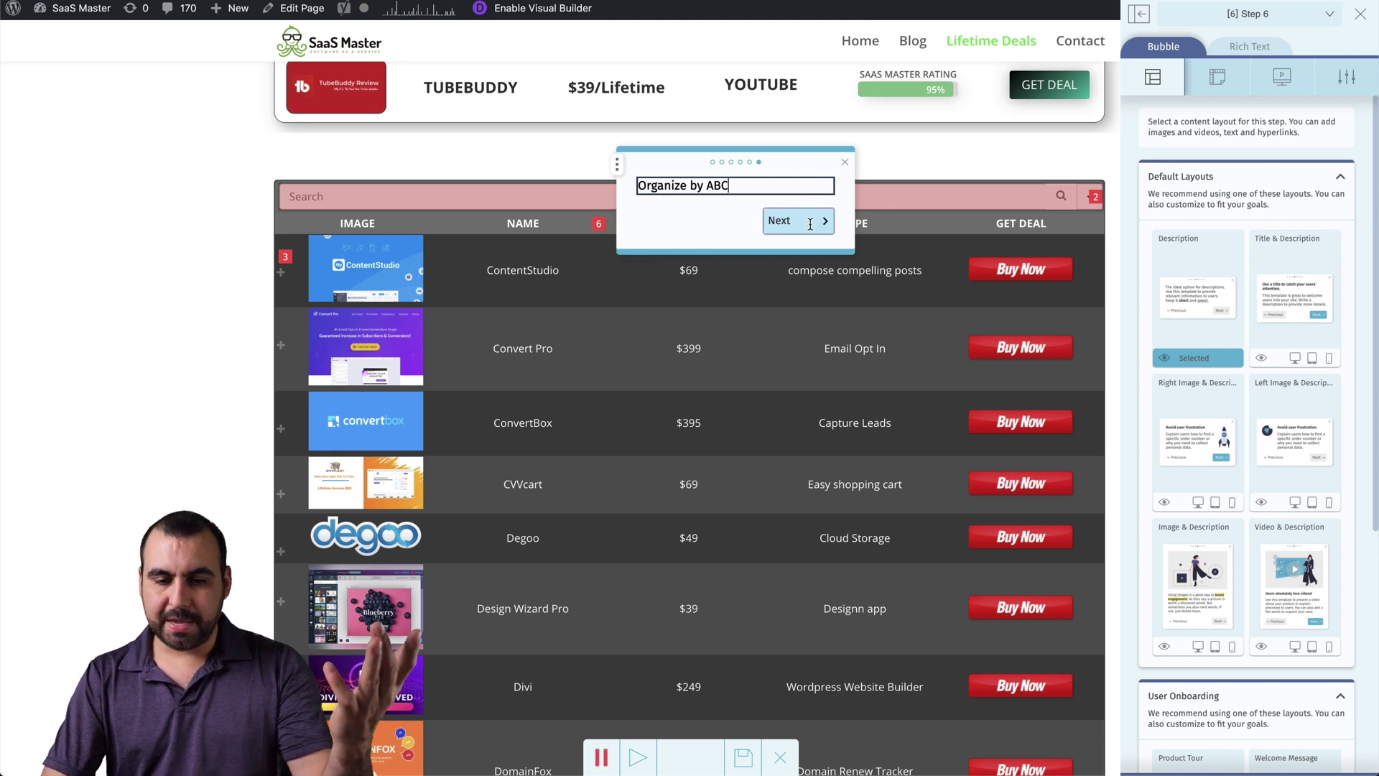
pyautogui.click(741, 755)
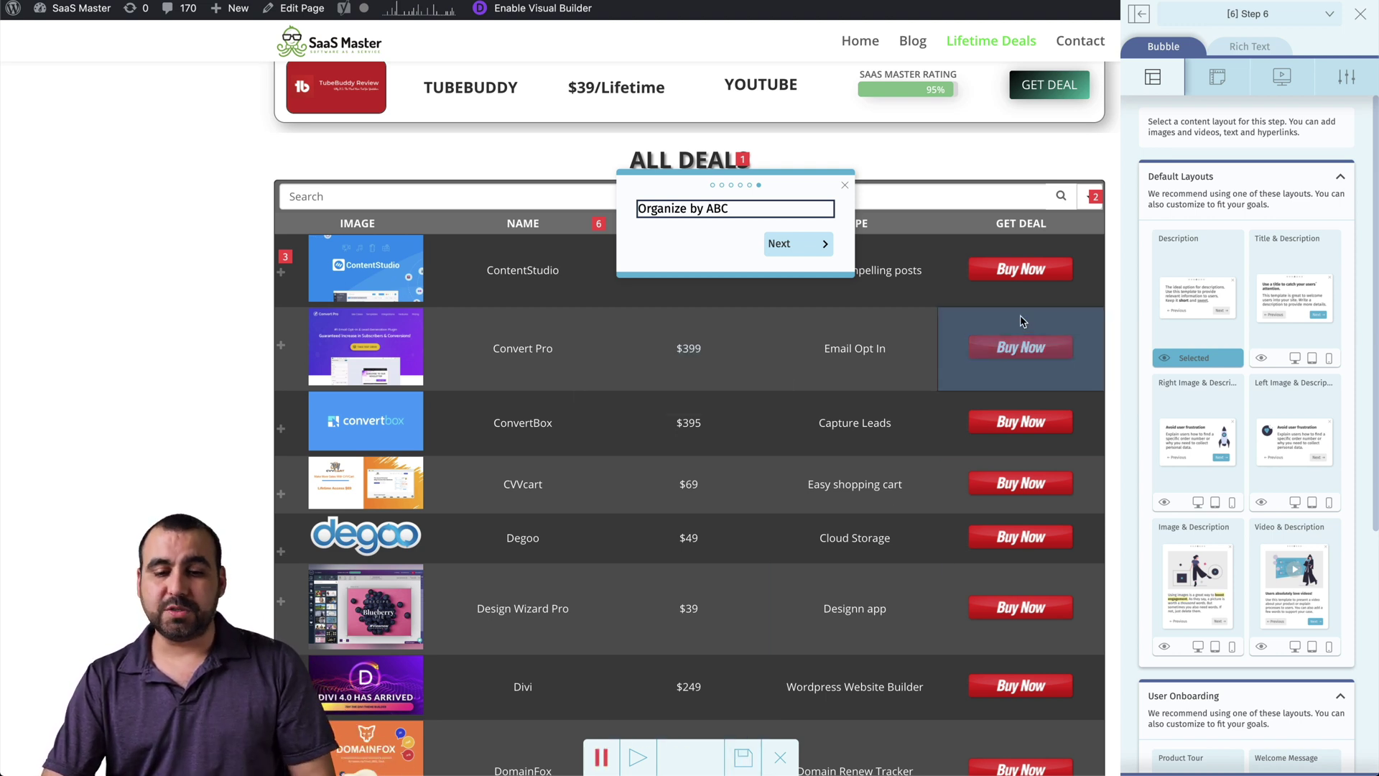
pyautogui.click(780, 758)
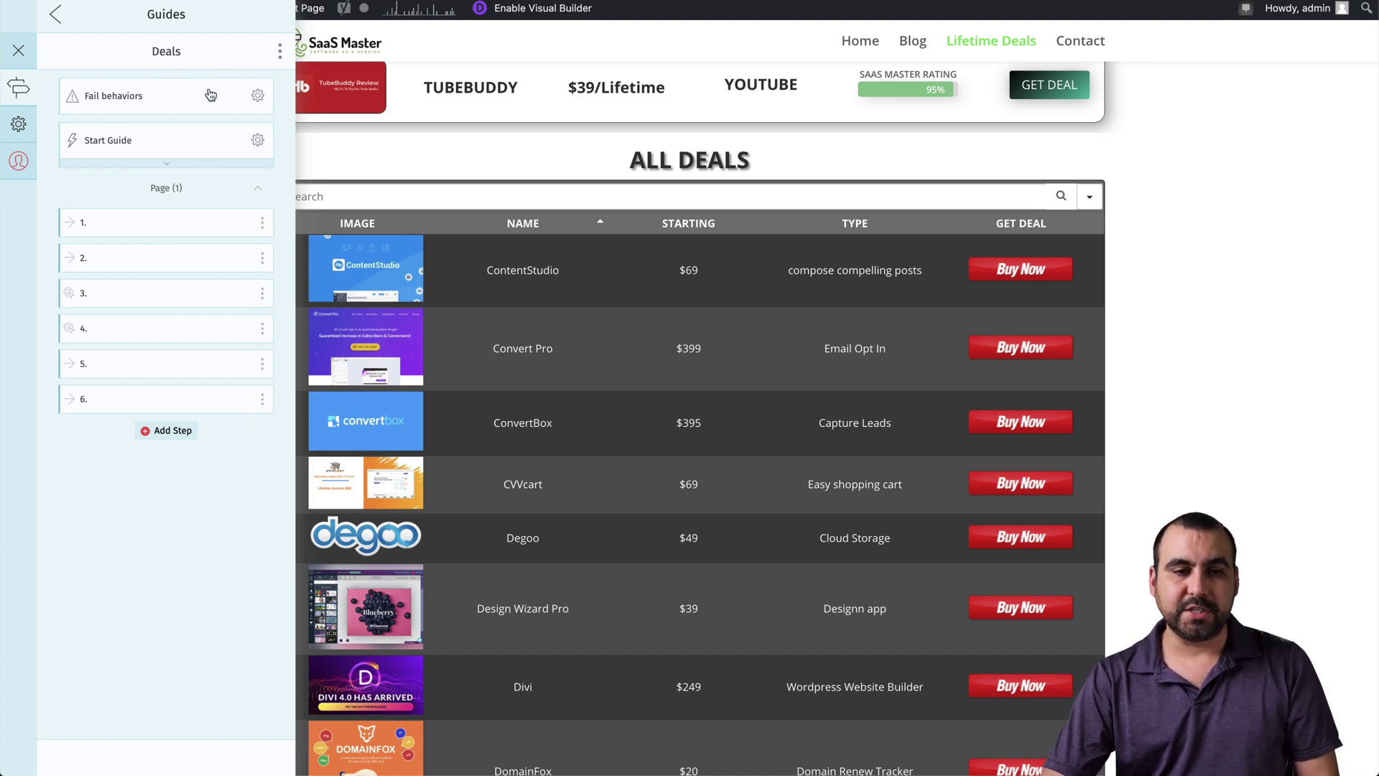
pyautogui.click(257, 96)
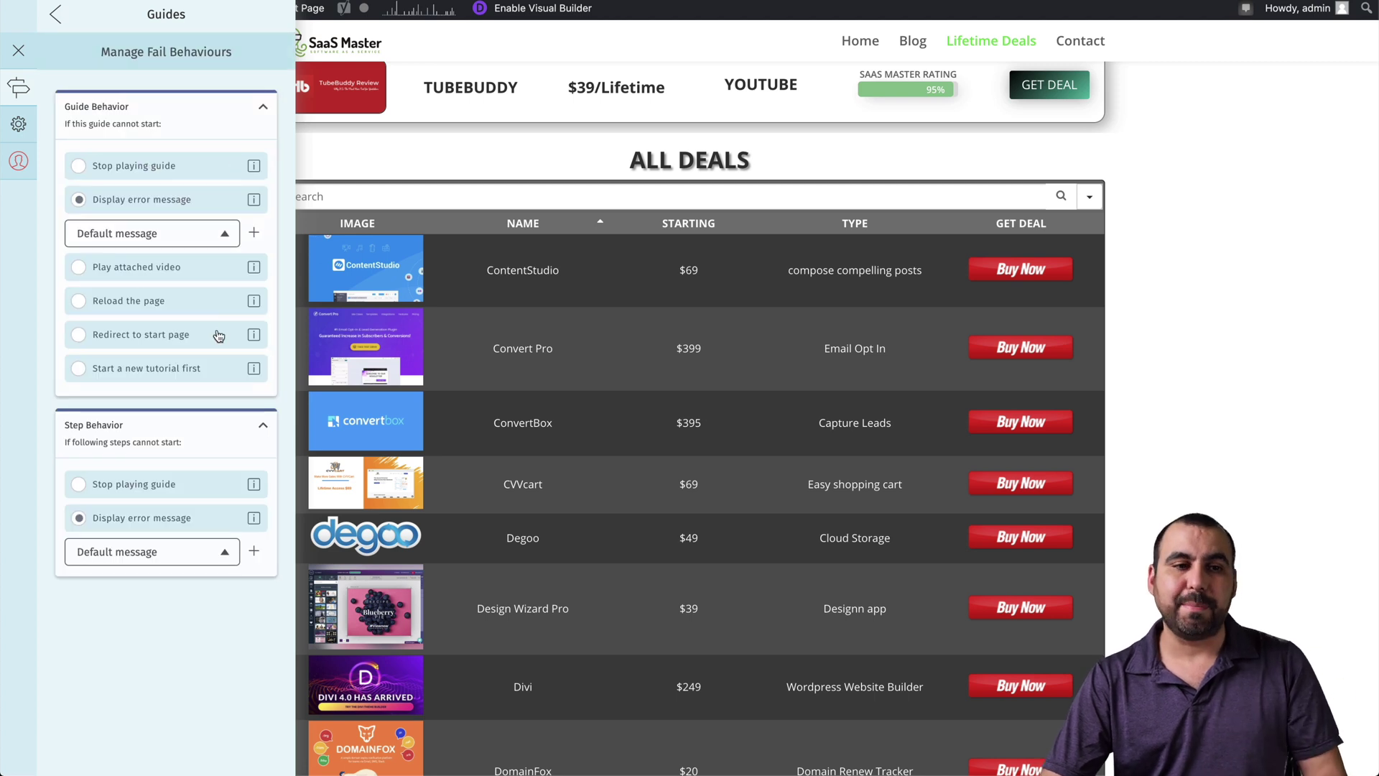
pyautogui.click(56, 14)
pyautogui.click(121, 91)
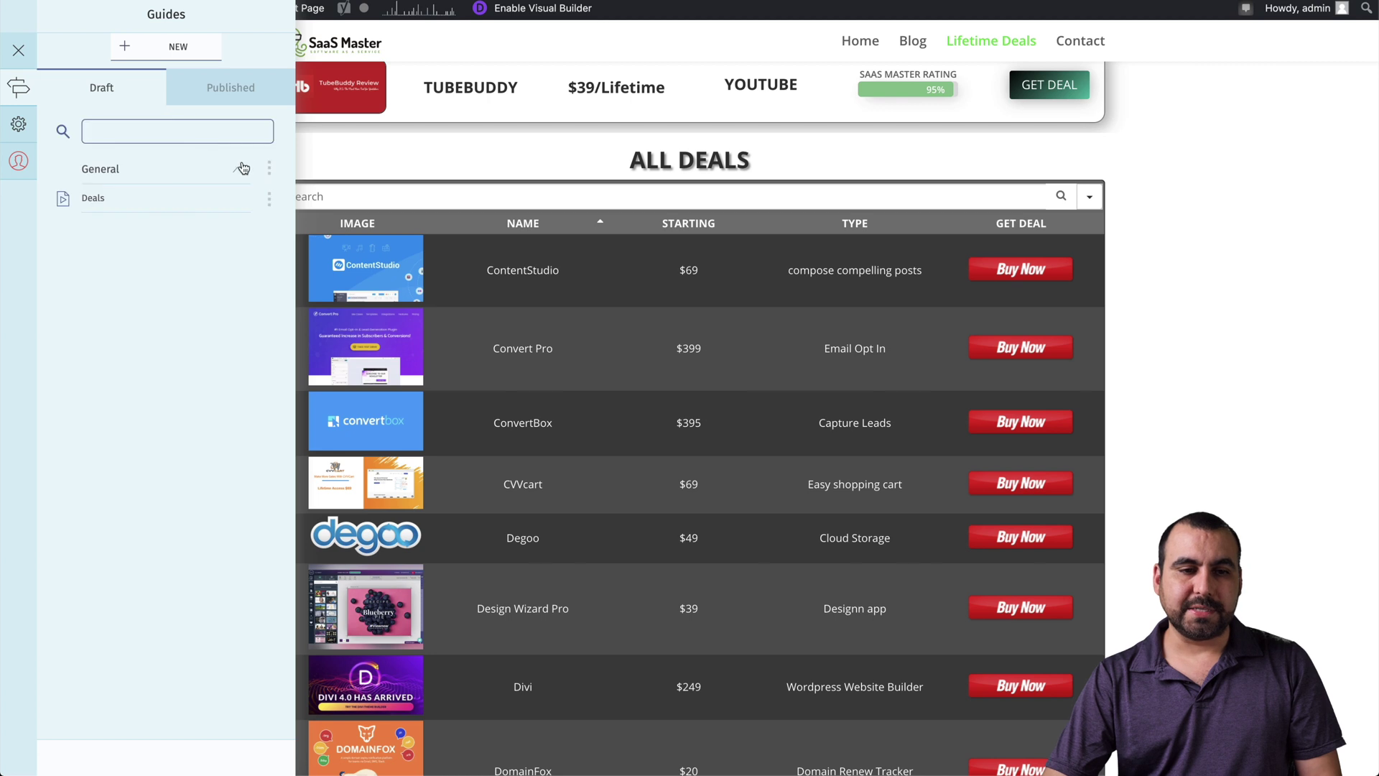
pyautogui.click(268, 201)
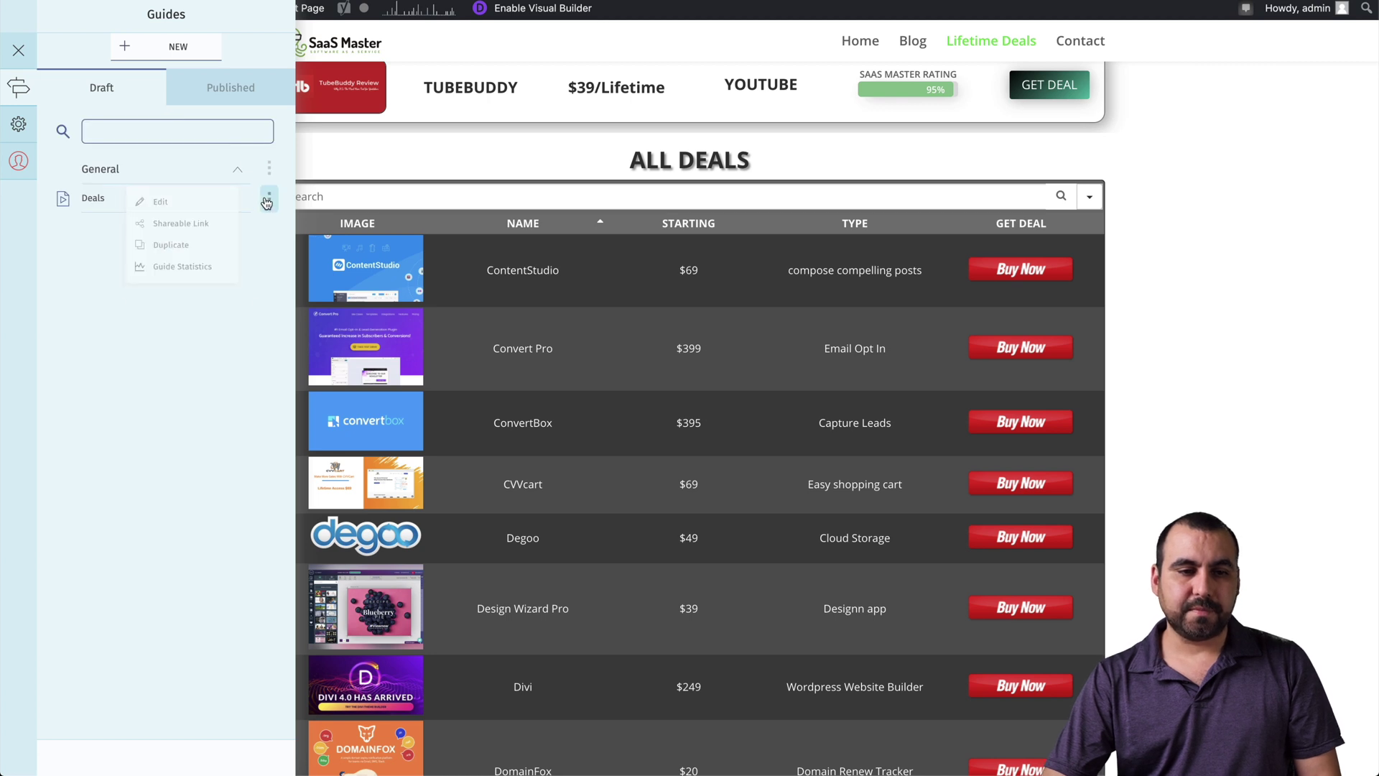
pyautogui.click(209, 210)
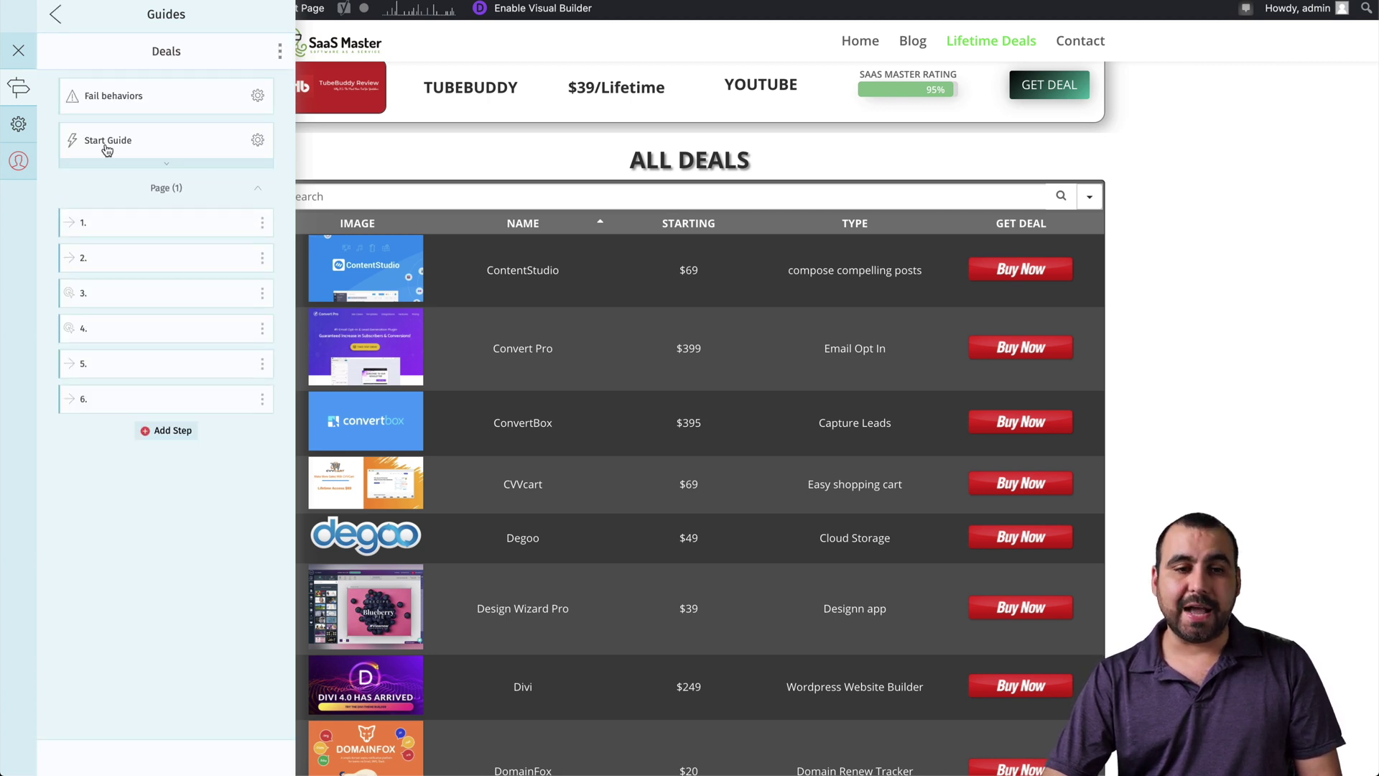
# Open Manage start actions for the deals guide and review the enabled 'From guide list' option.
pyautogui.click(256, 141)
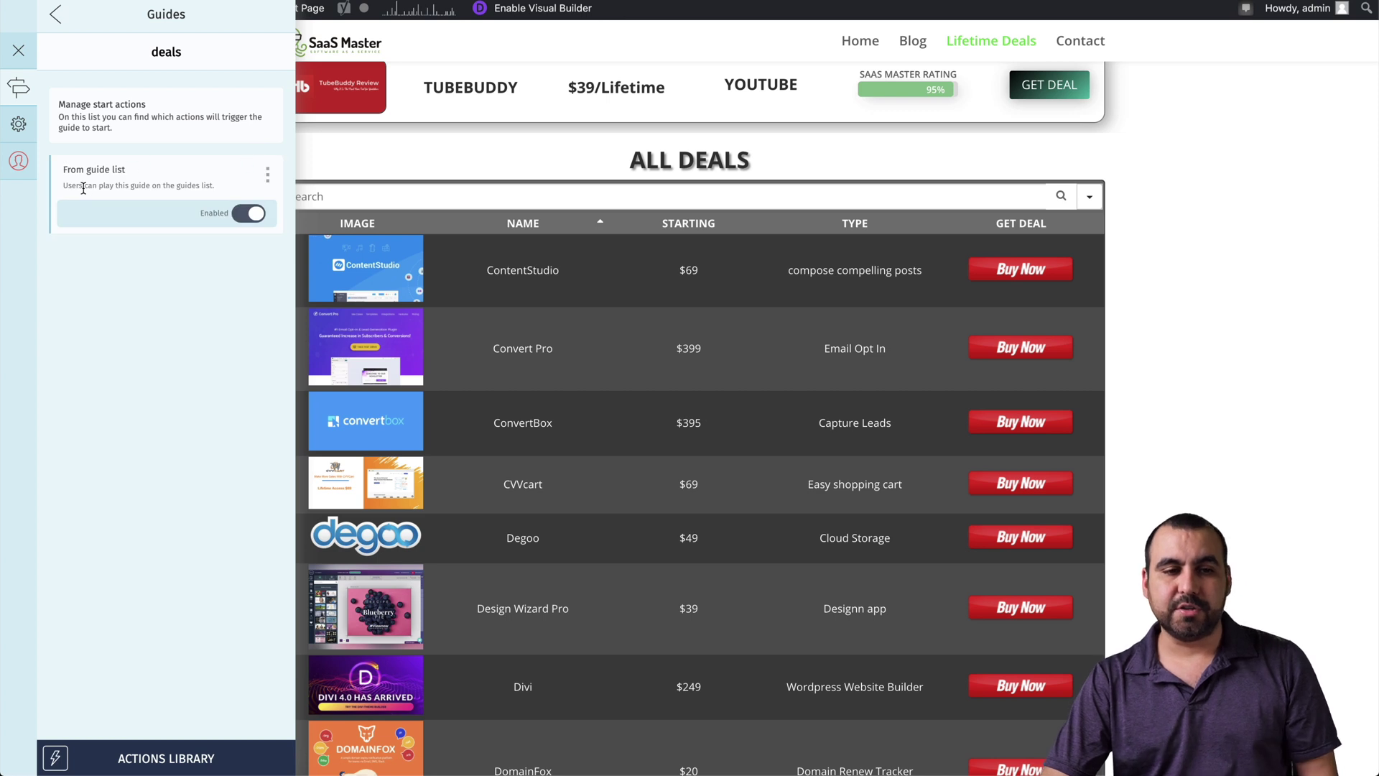
pyautogui.moveTo(65, 186); pyautogui.dragTo(215, 186)
pyautogui.click(215, 186)
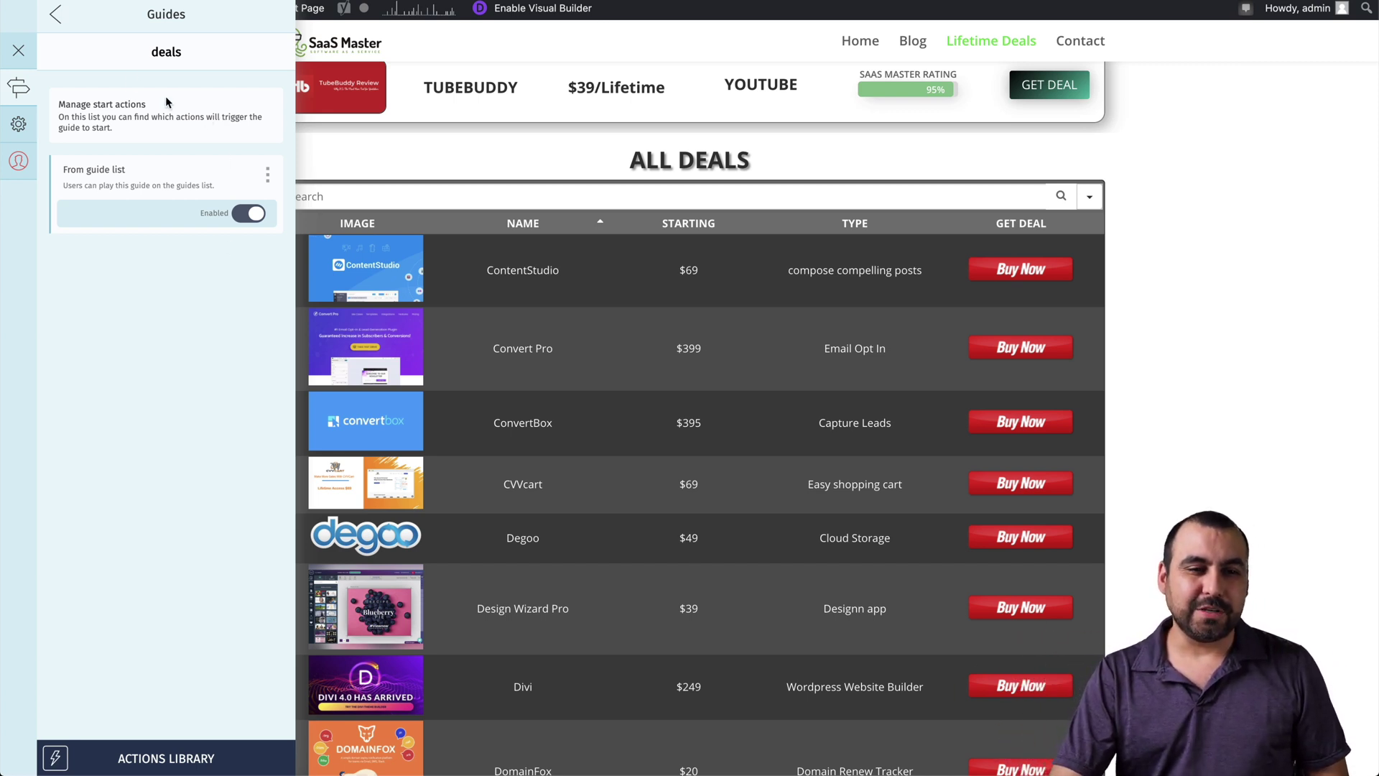
# Set the deals guide to Published and view its Desktop, Tablet and Smartphone device settings.
pyautogui.click(55, 16)
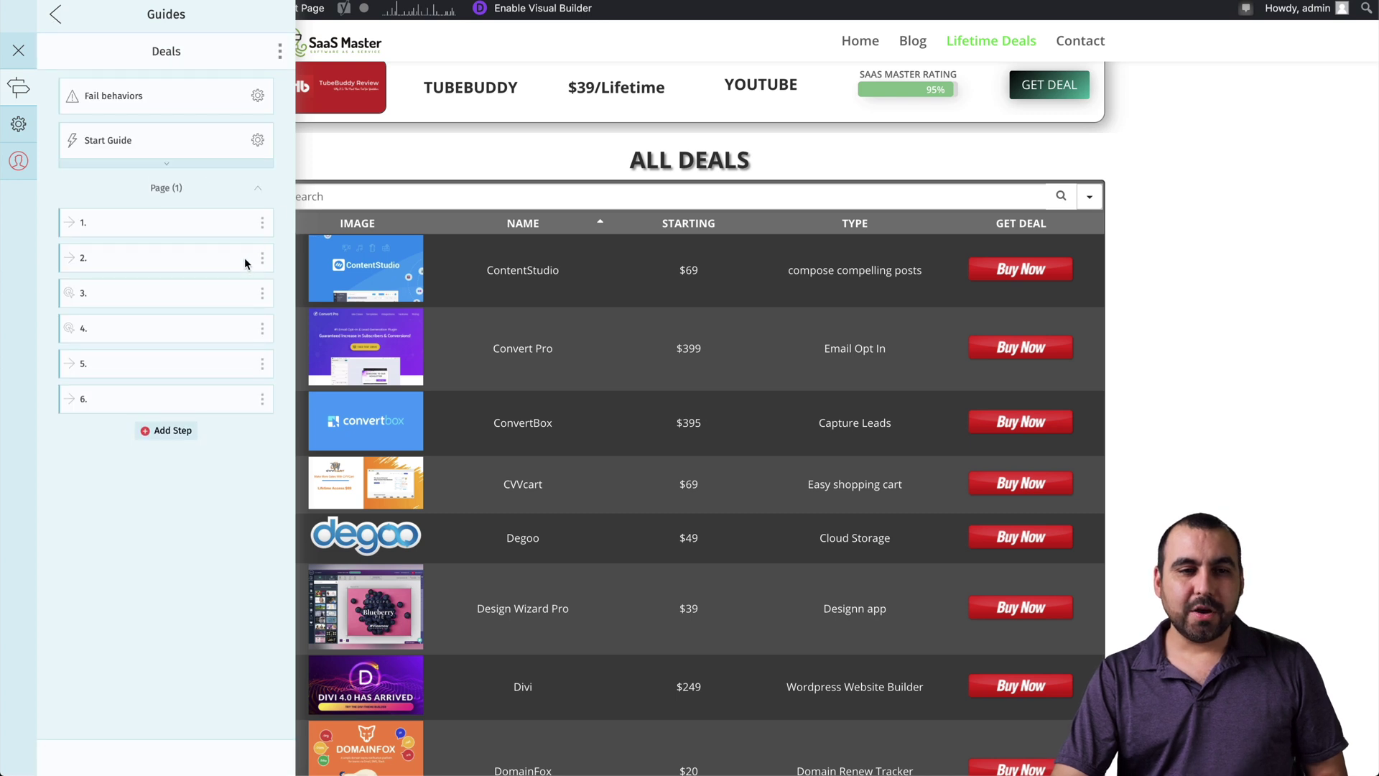
pyautogui.click(281, 51)
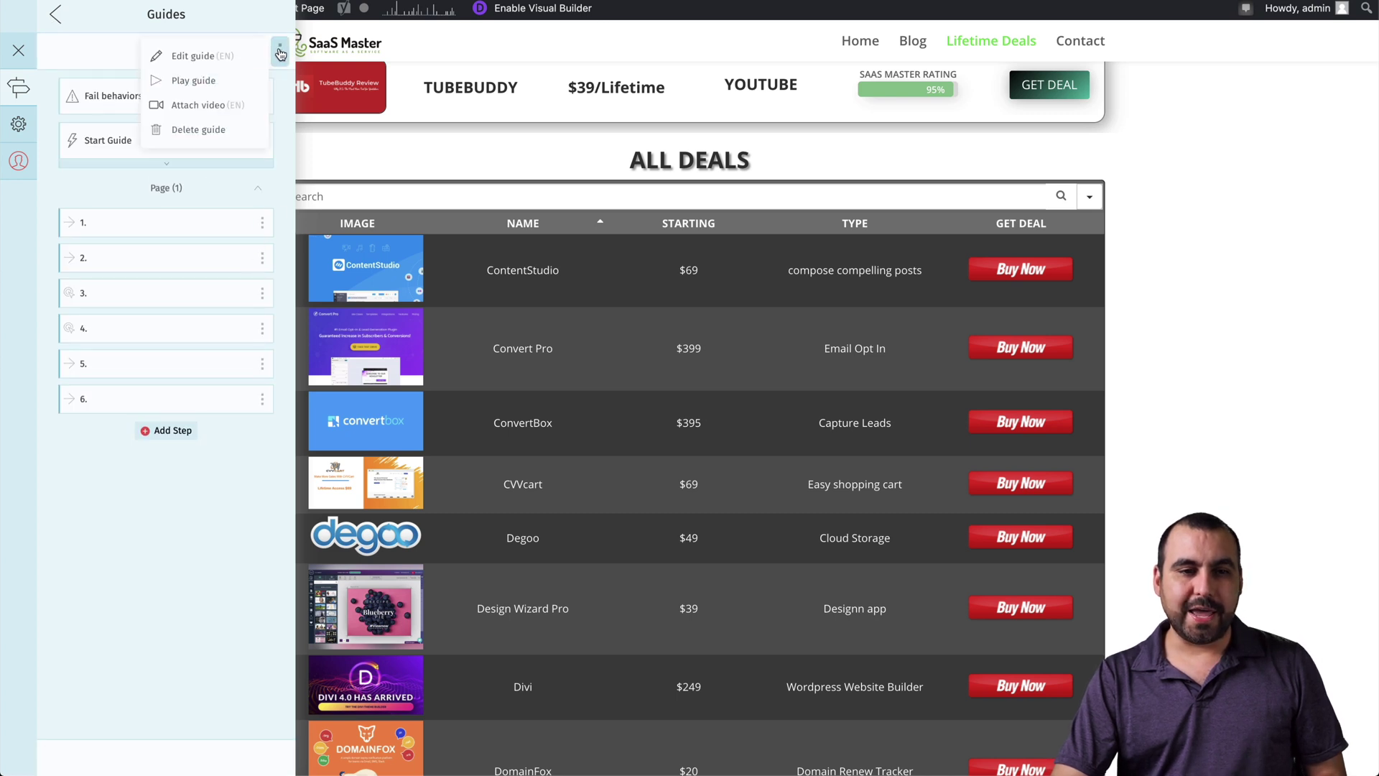
pyautogui.click(237, 57)
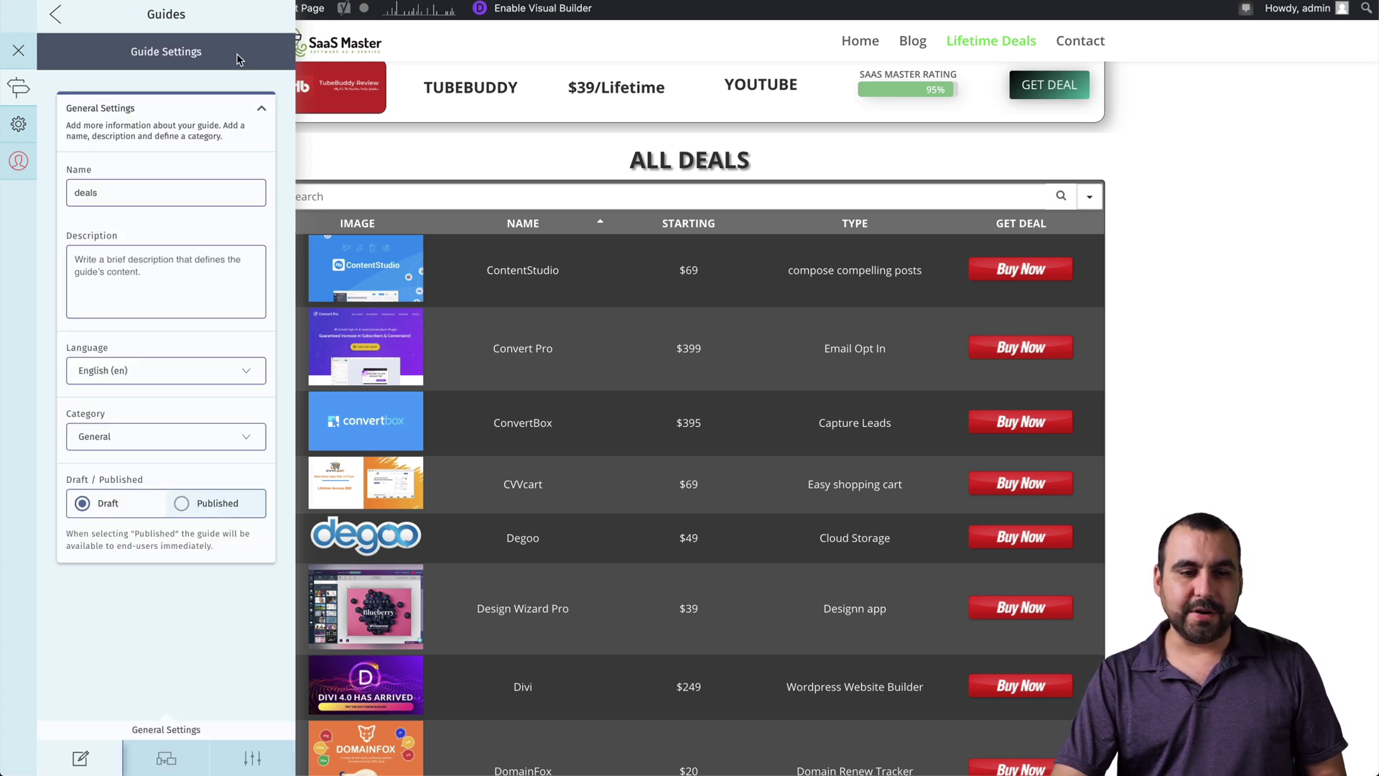
pyautogui.click(191, 505)
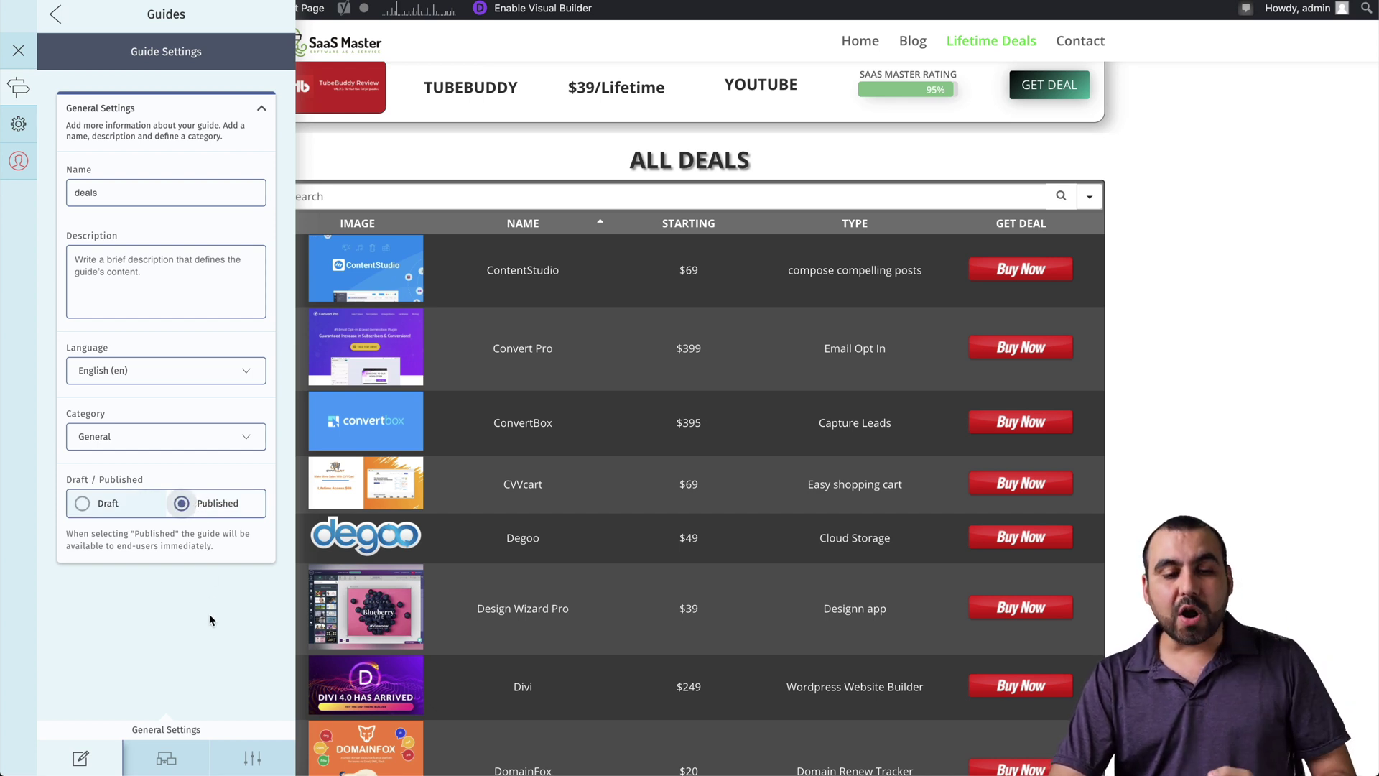
pyautogui.click(166, 760)
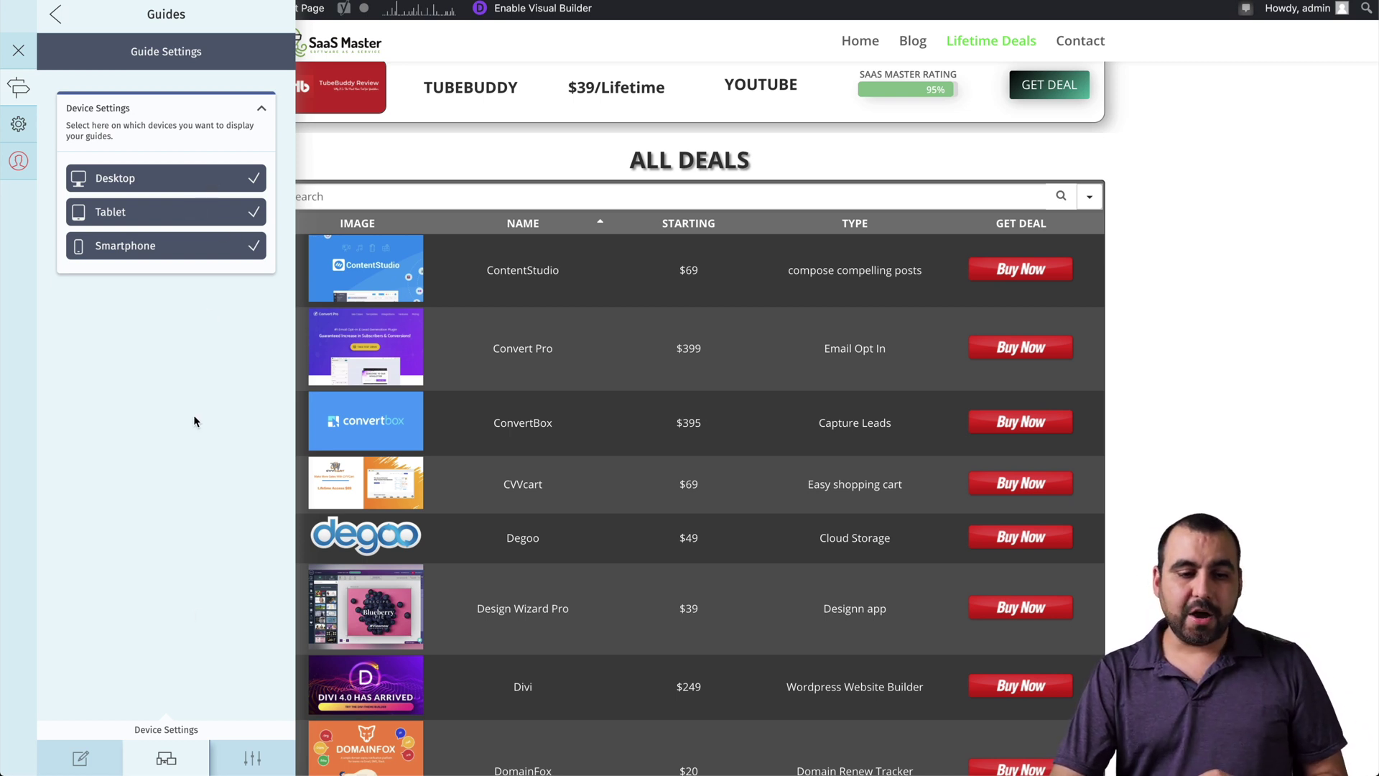
# Switch off Show Bottom Bar and Display loading indicator in the guide's Interaction Settings.
pyautogui.click(249, 757)
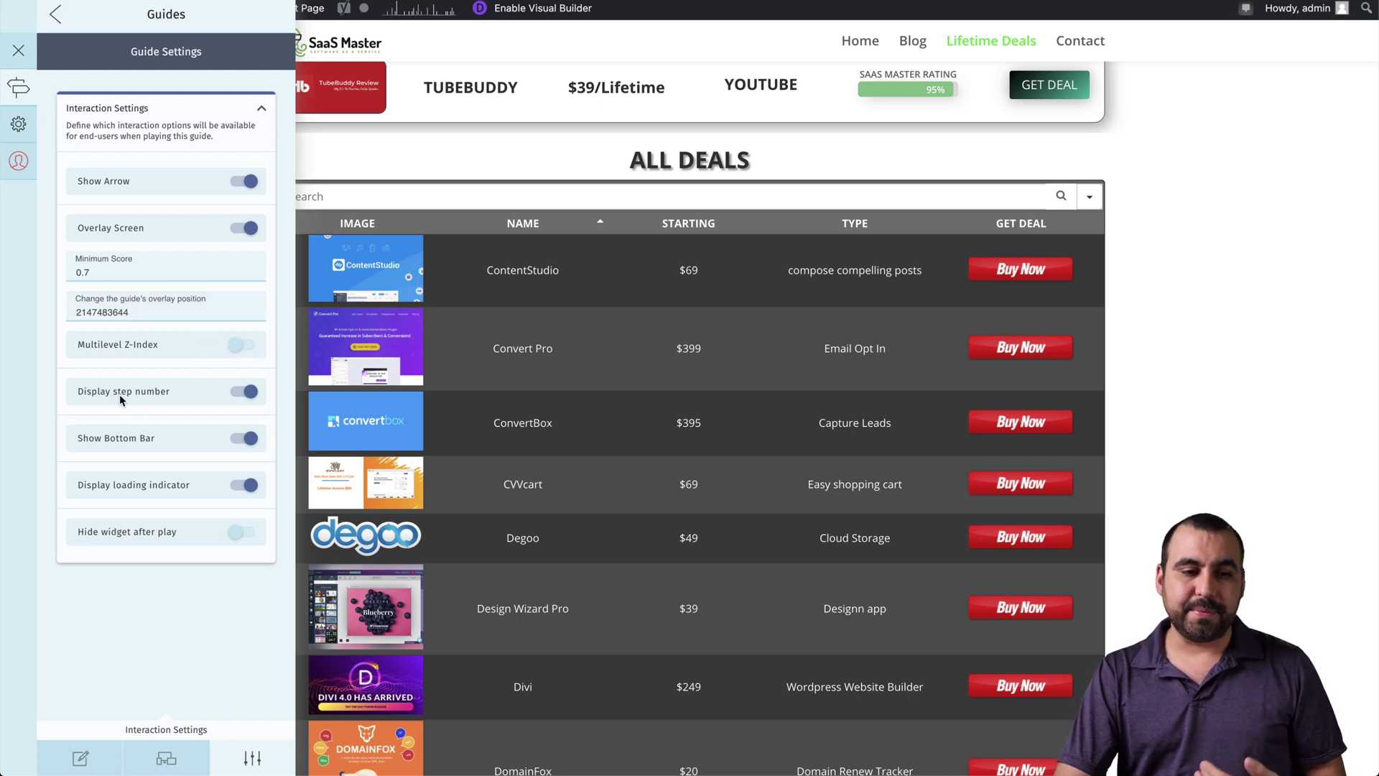
pyautogui.scroll(-2, 194, 403)
pyautogui.scroll(1, 199, 404)
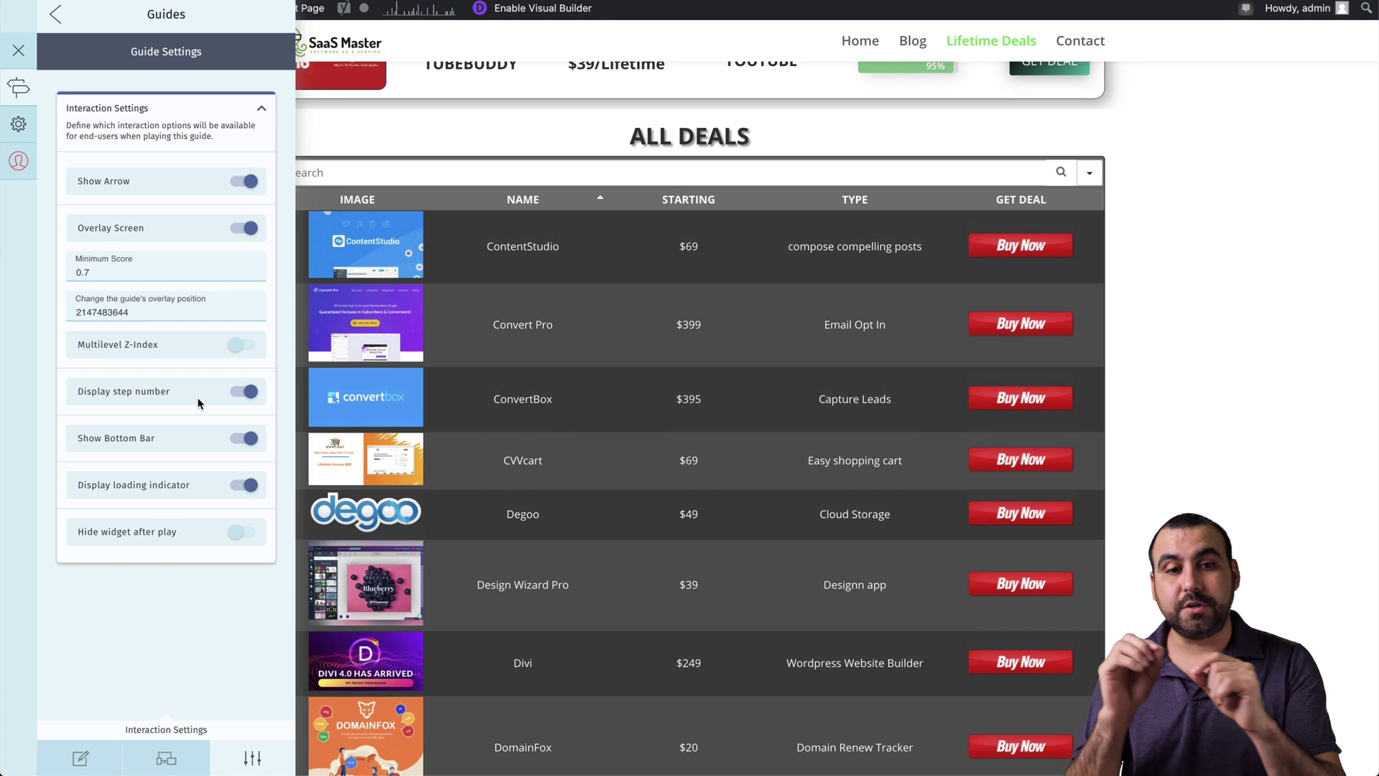
pyautogui.click(238, 444)
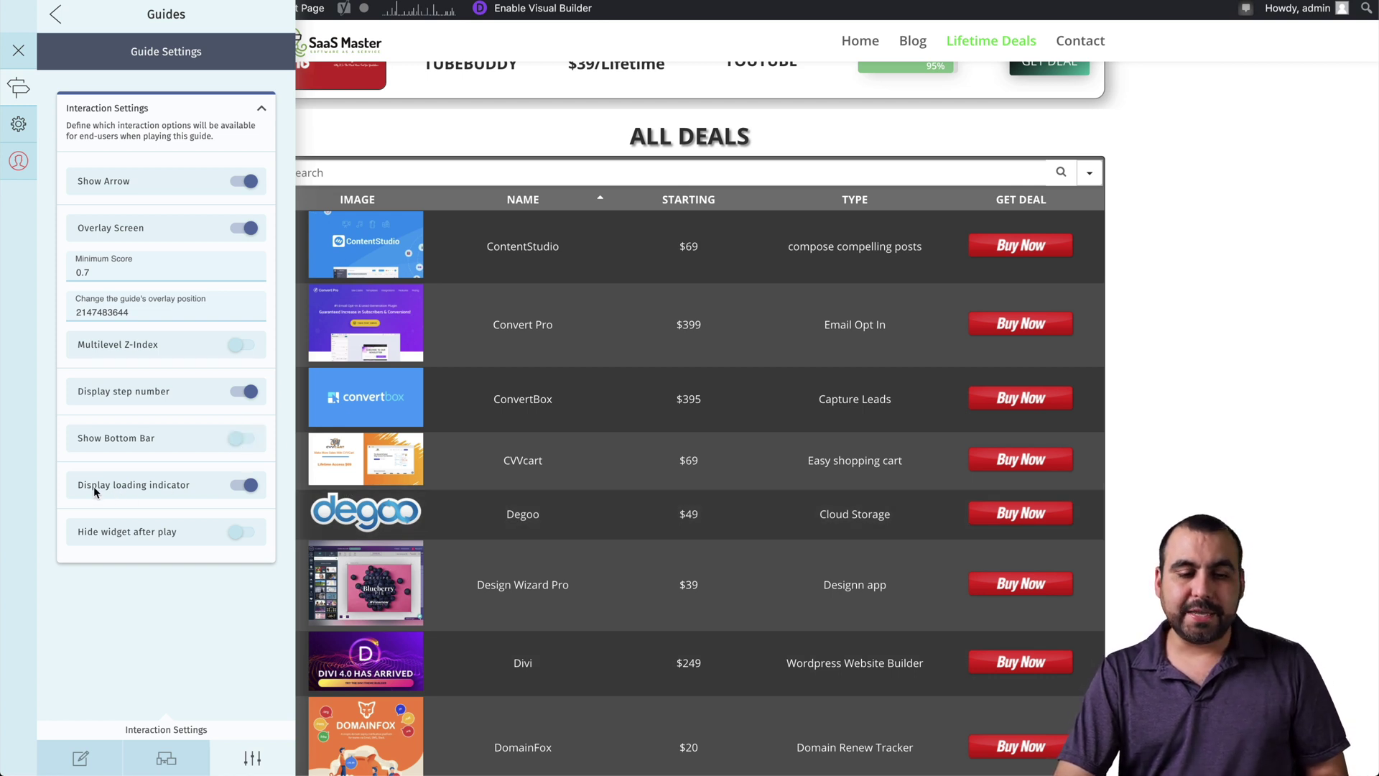
pyautogui.click(244, 491)
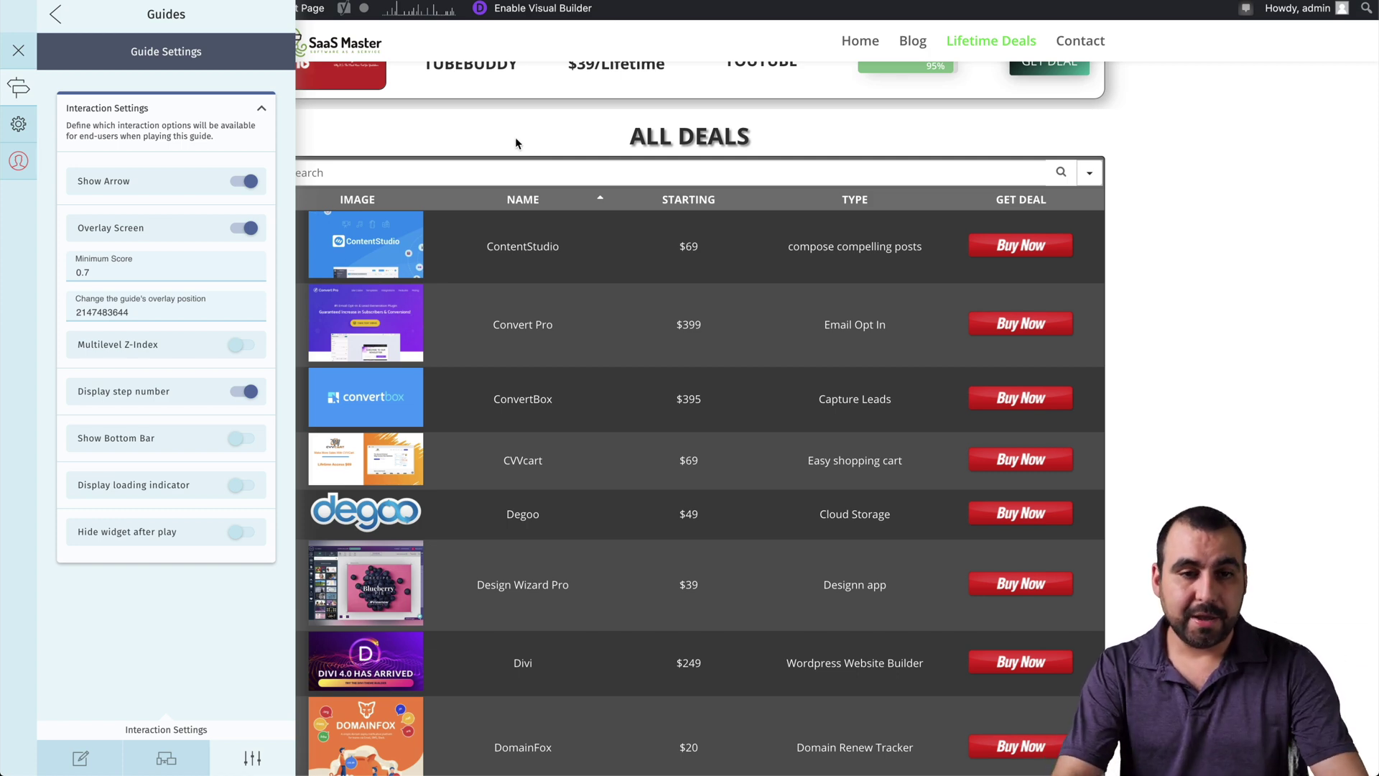
# Load saasm.co/deals in a new incognito window and show the help widget's guide list.
pyautogui.press('super+shift+n')
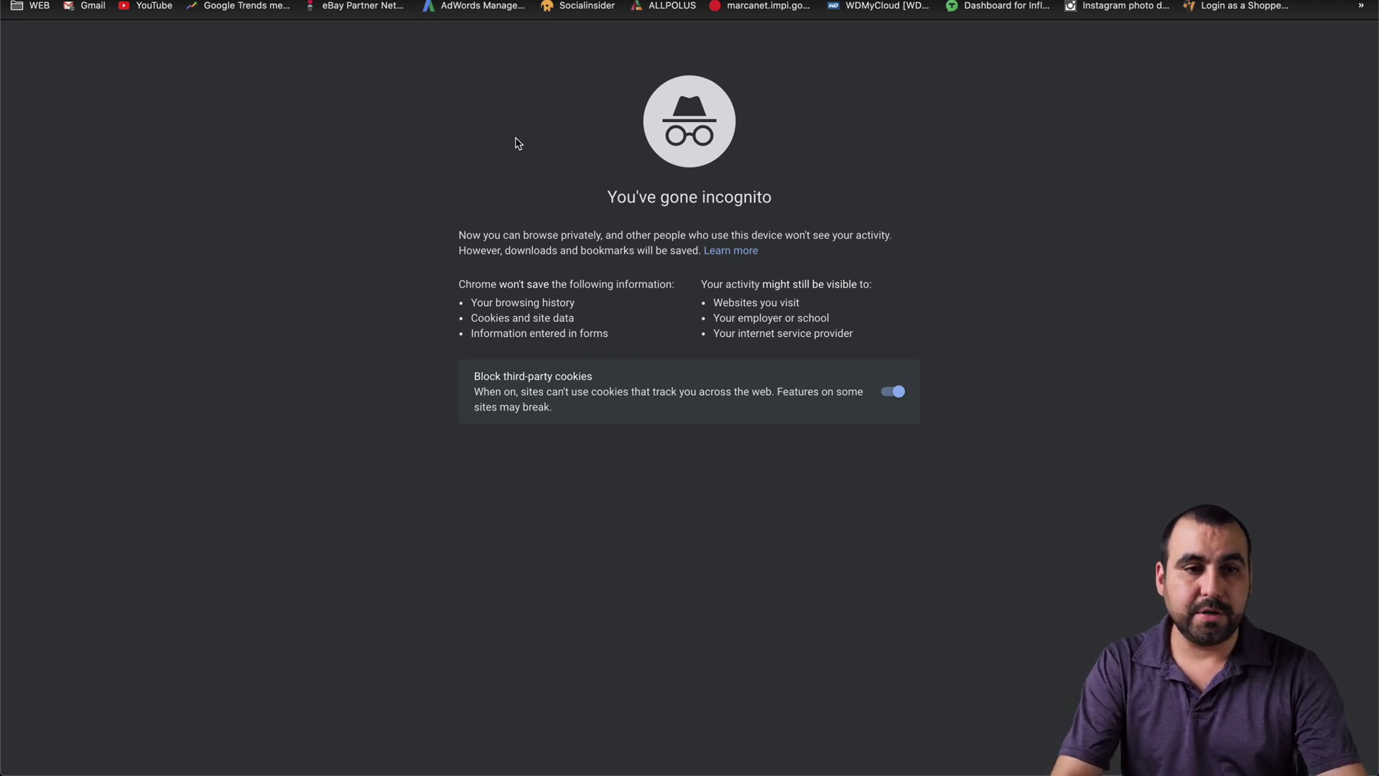
pyautogui.write('saasm.co/de')
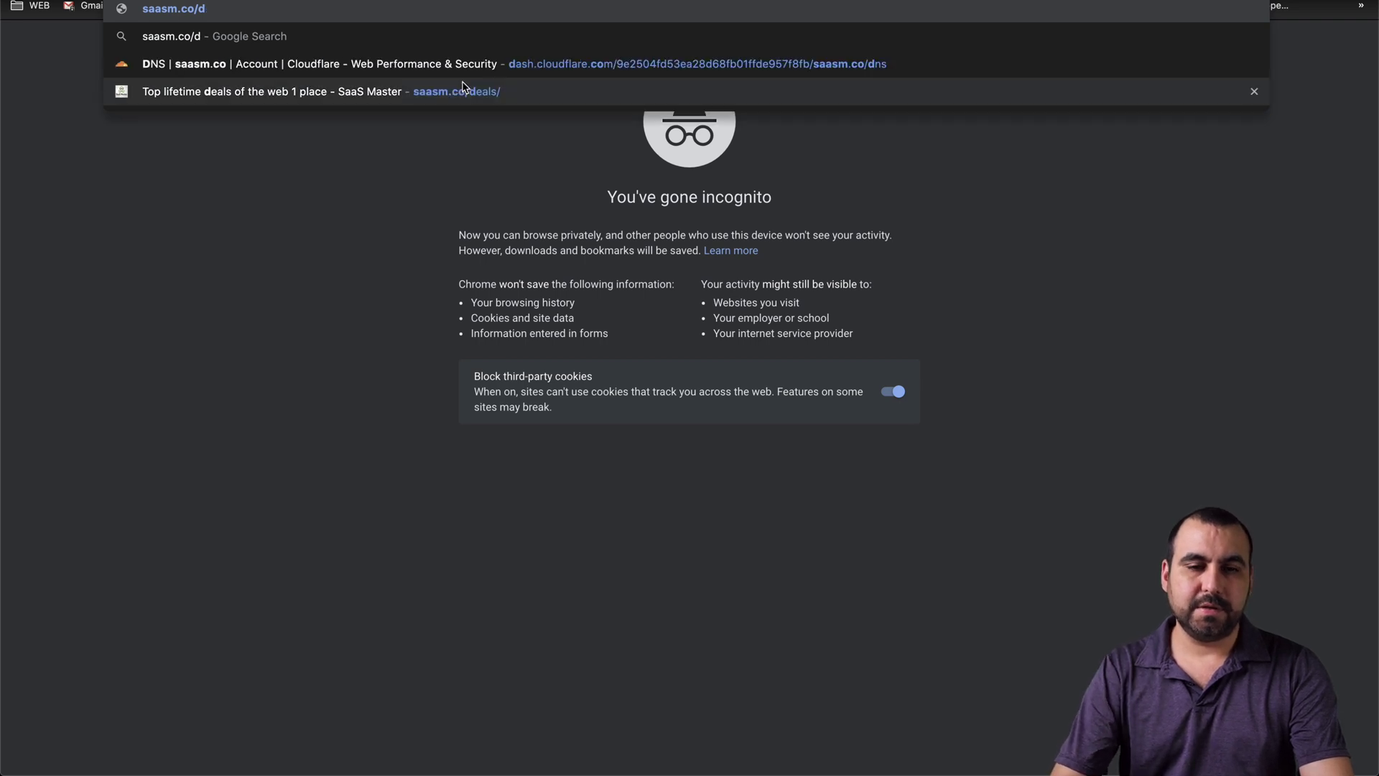
pyautogui.click(464, 87)
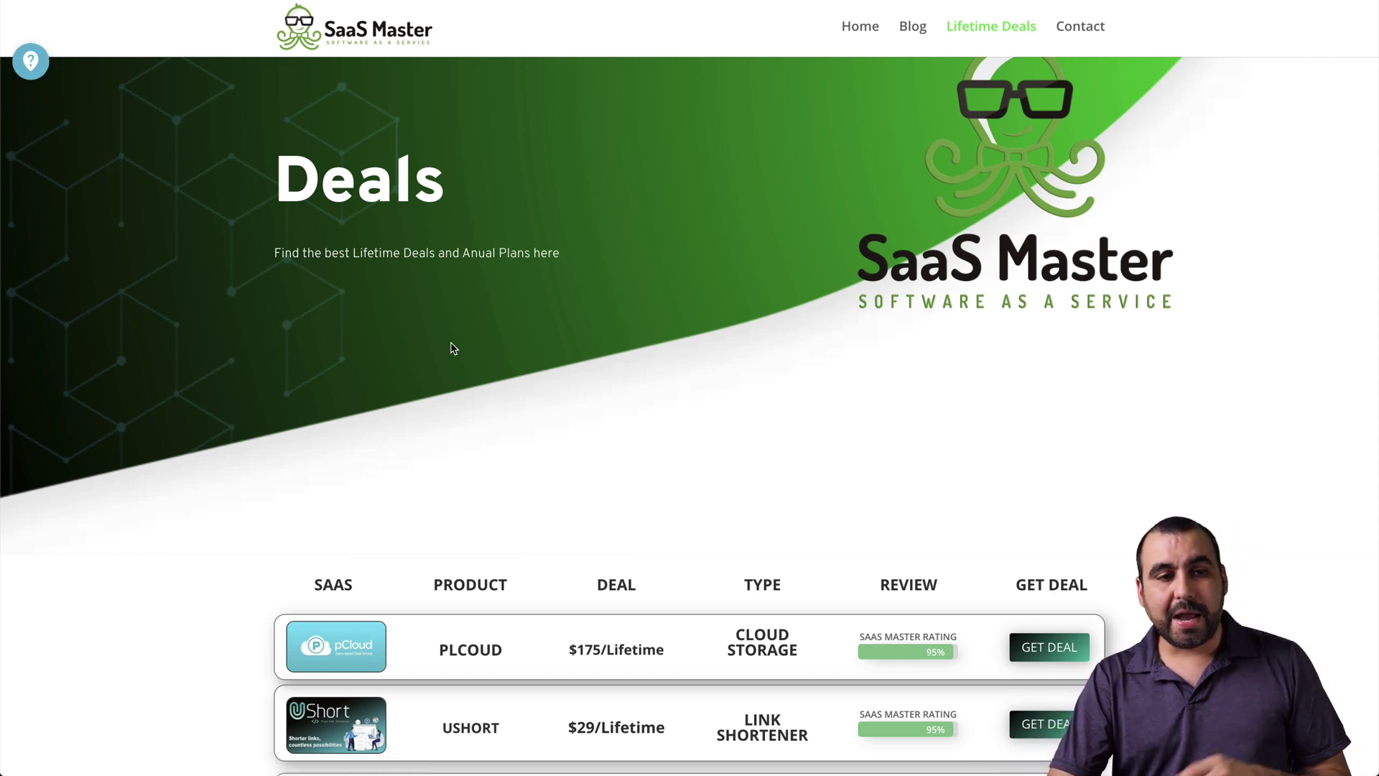
pyautogui.click(30, 66)
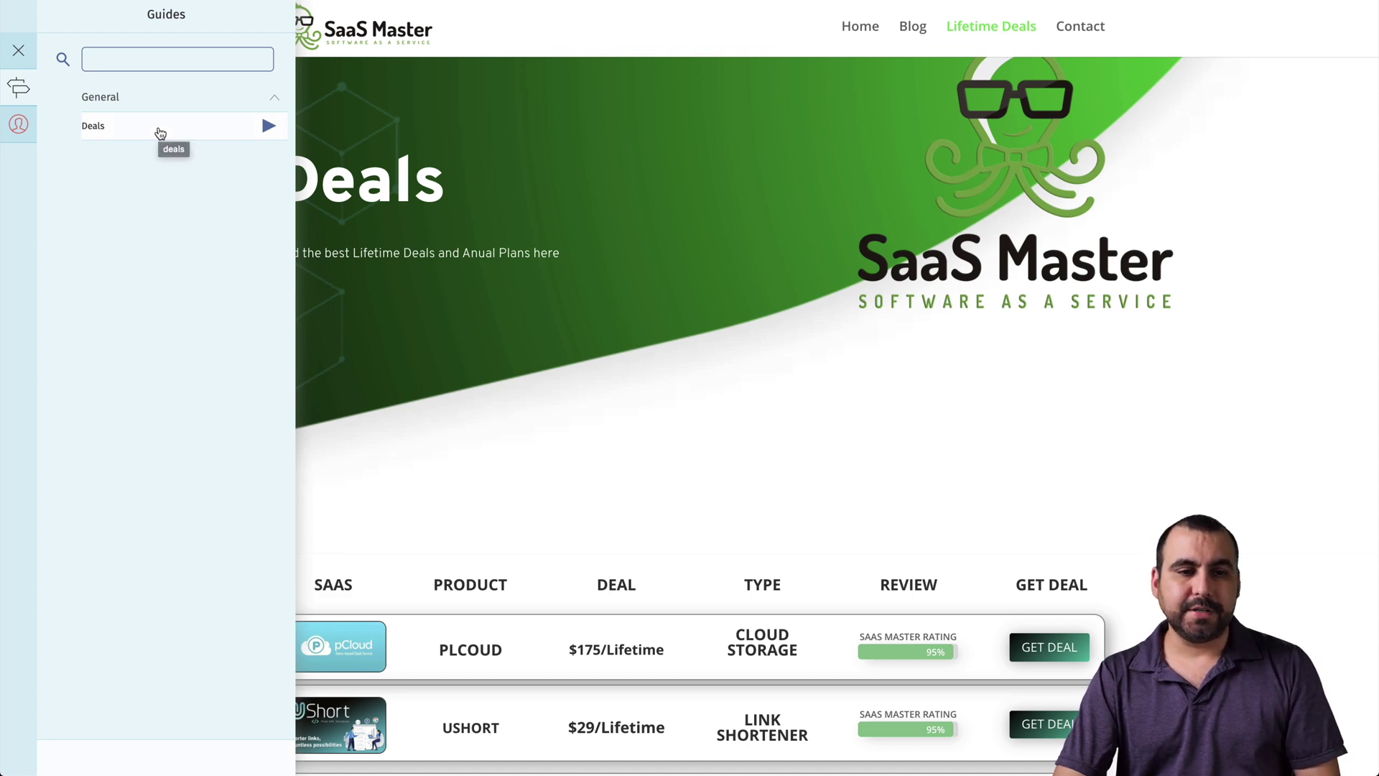
# Start the Deals guide and advance it through the search and deal description steps.
pyautogui.click(223, 129)
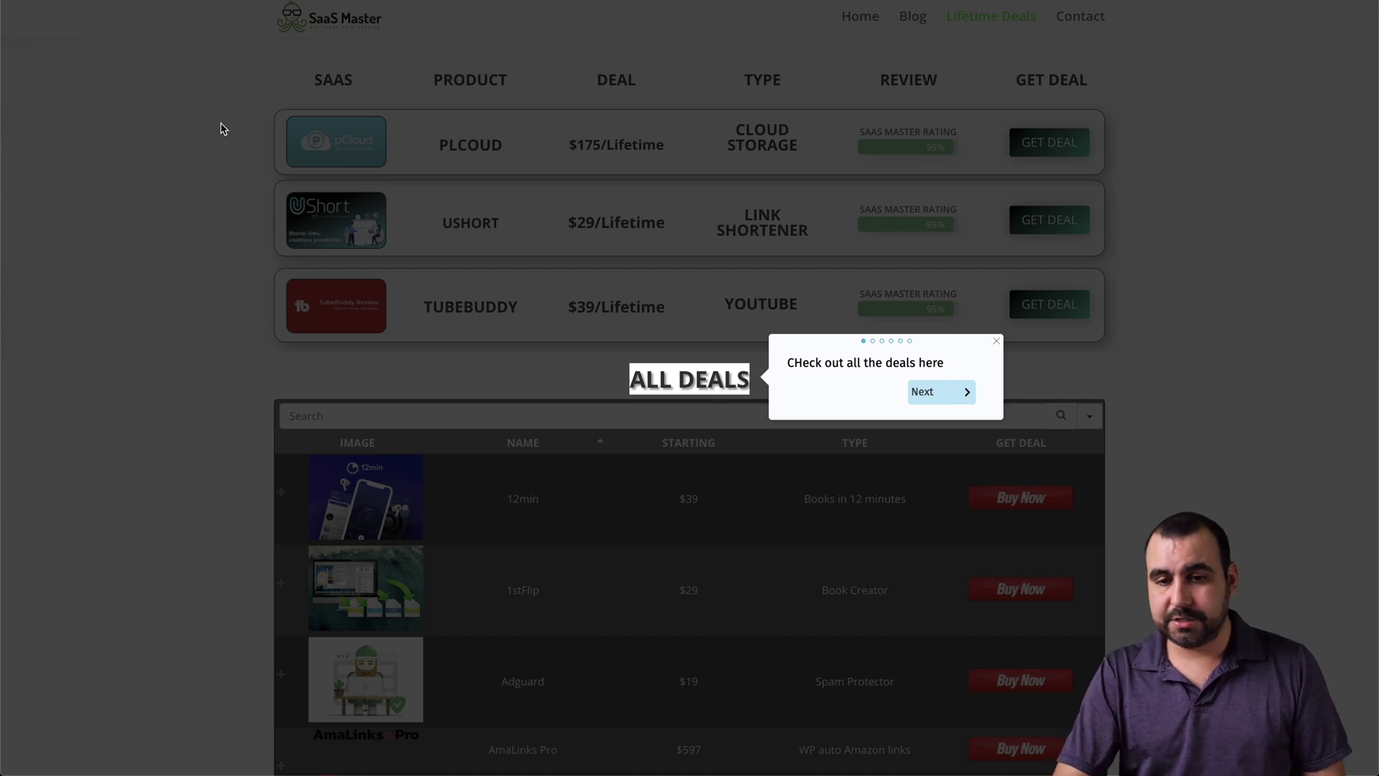
pyautogui.click(962, 401)
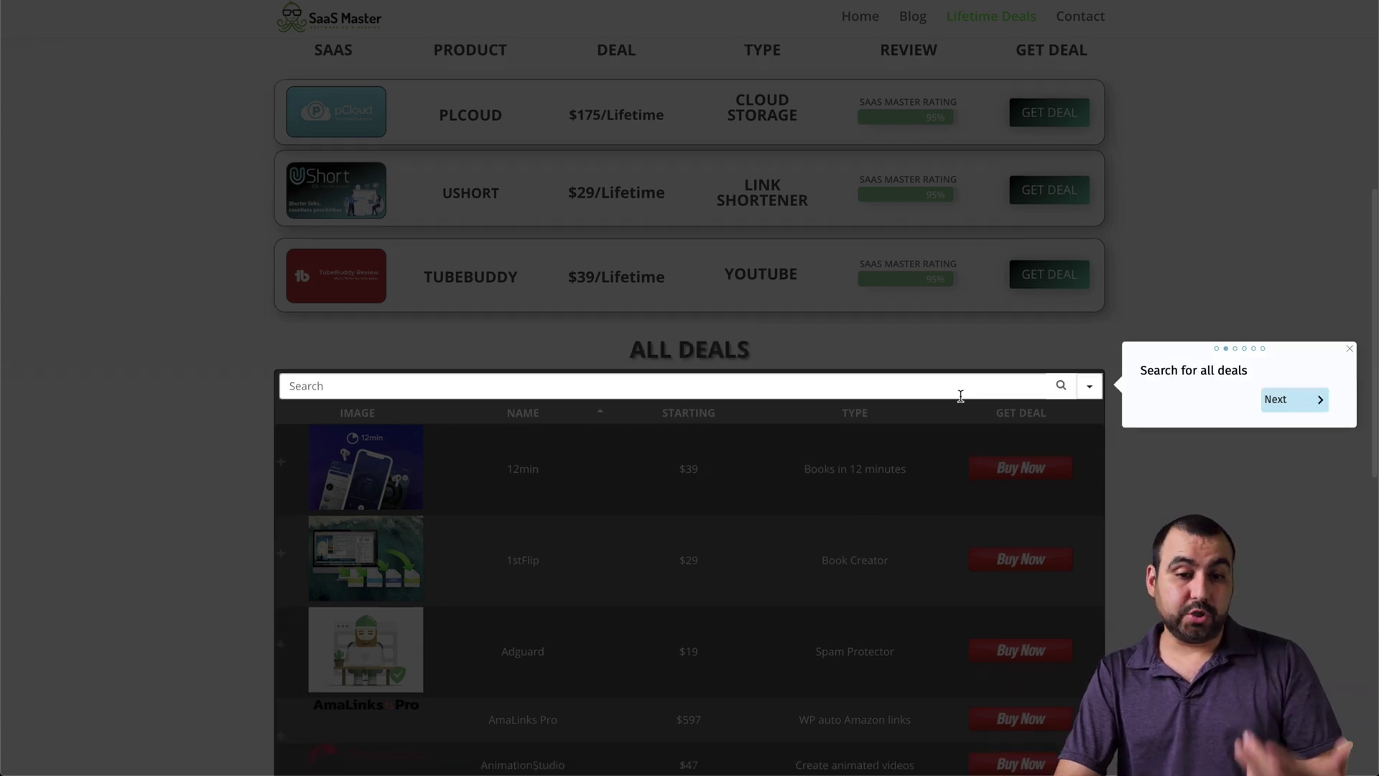
pyautogui.click(1289, 399)
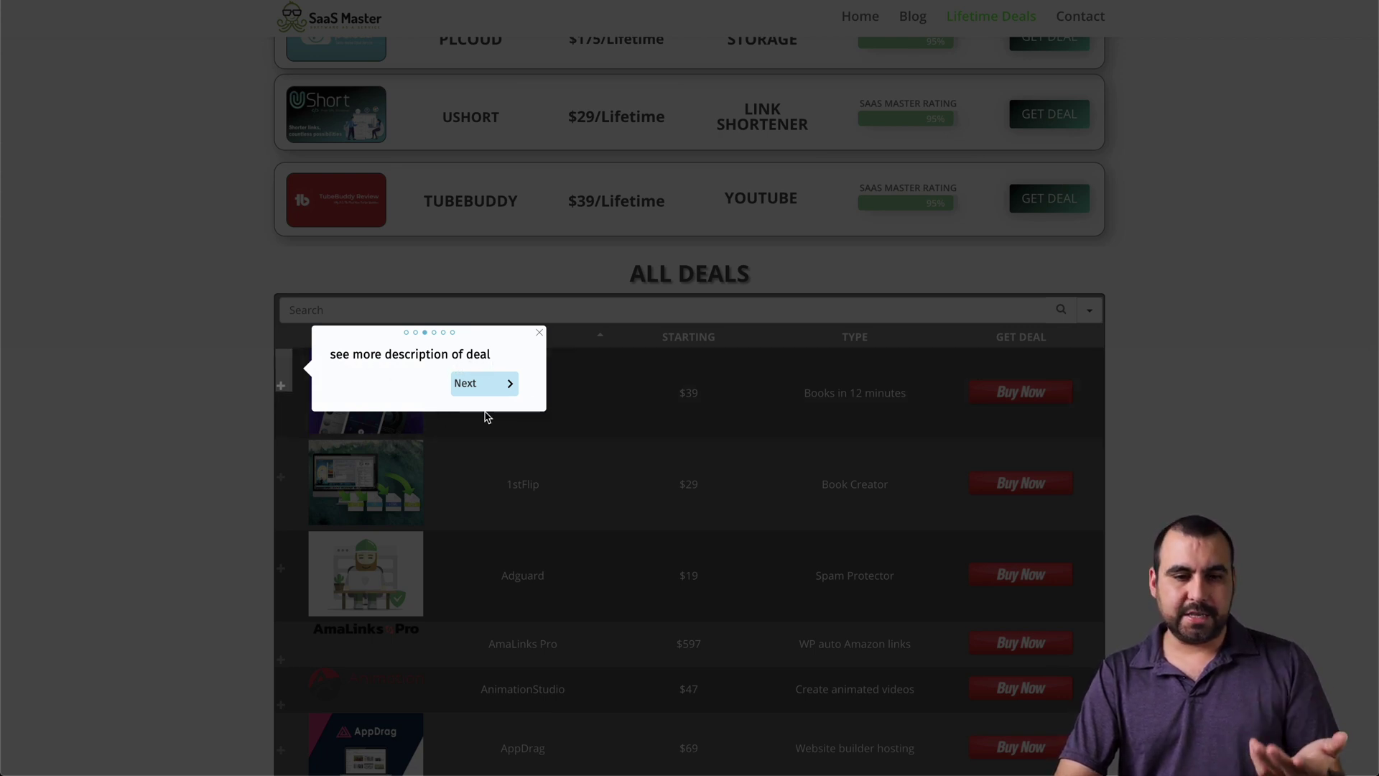
pyautogui.click(494, 389)
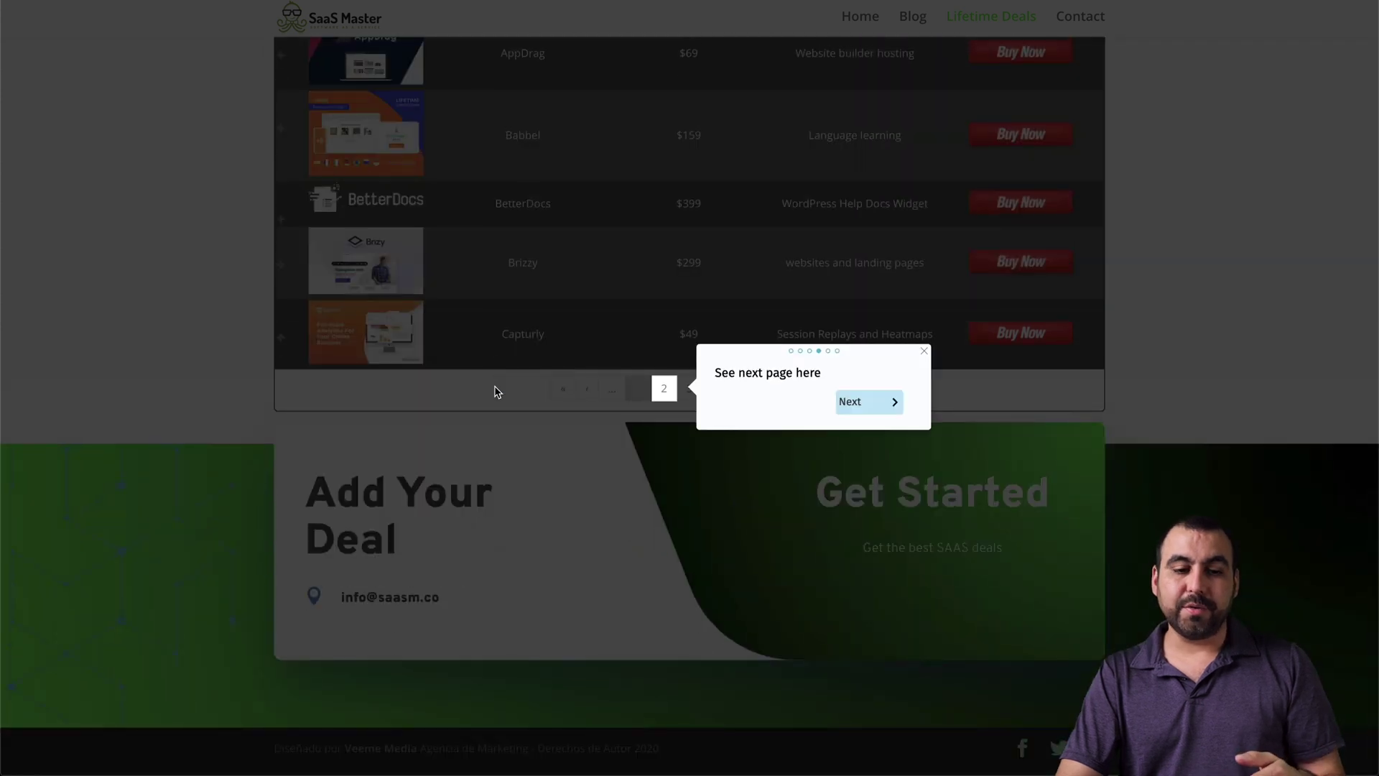
# Find the 'See next page here' popup beside the table pagination and advance past it.
pyautogui.scroll(10, 495, 392)
pyautogui.scroll(-5, 494, 392)
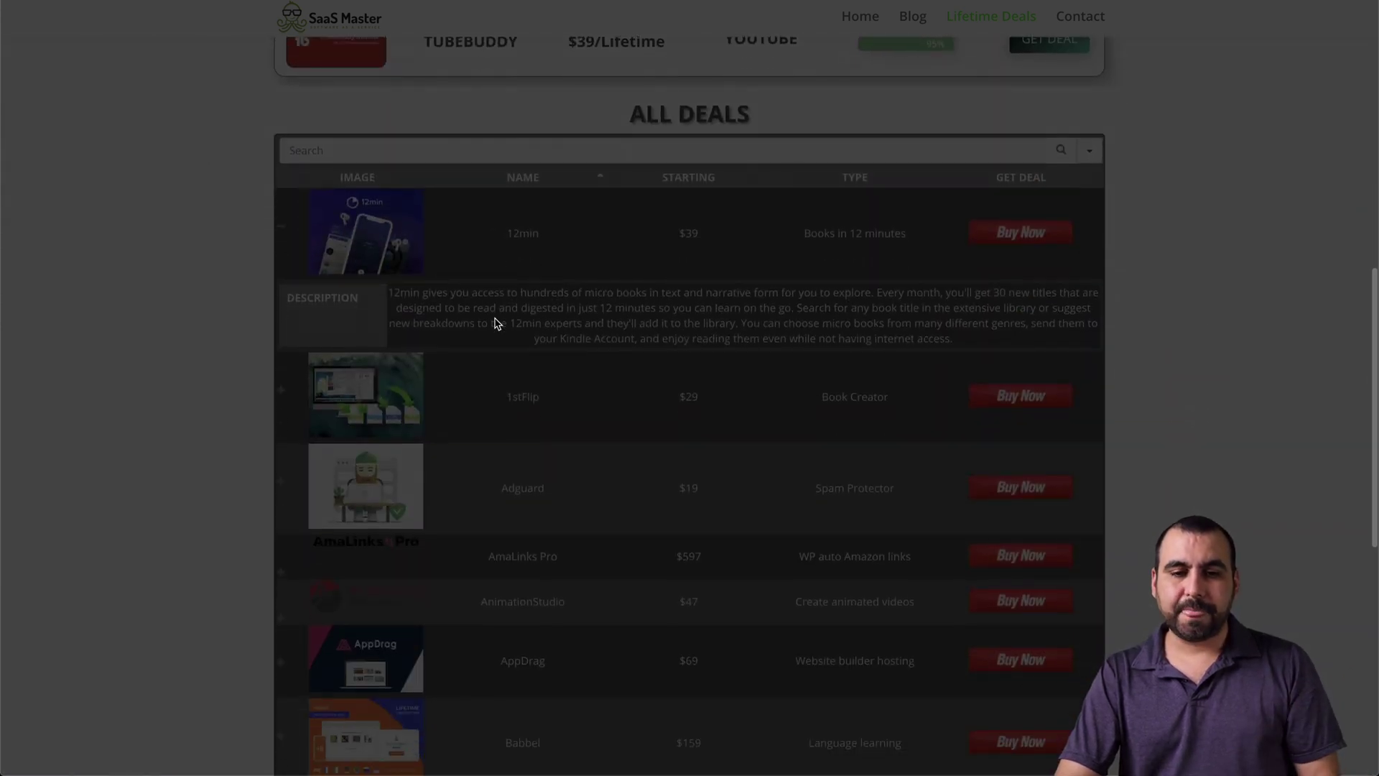
pyautogui.scroll(-10, 493, 320)
pyautogui.scroll(5, 496, 322)
pyautogui.scroll(2, 501, 324)
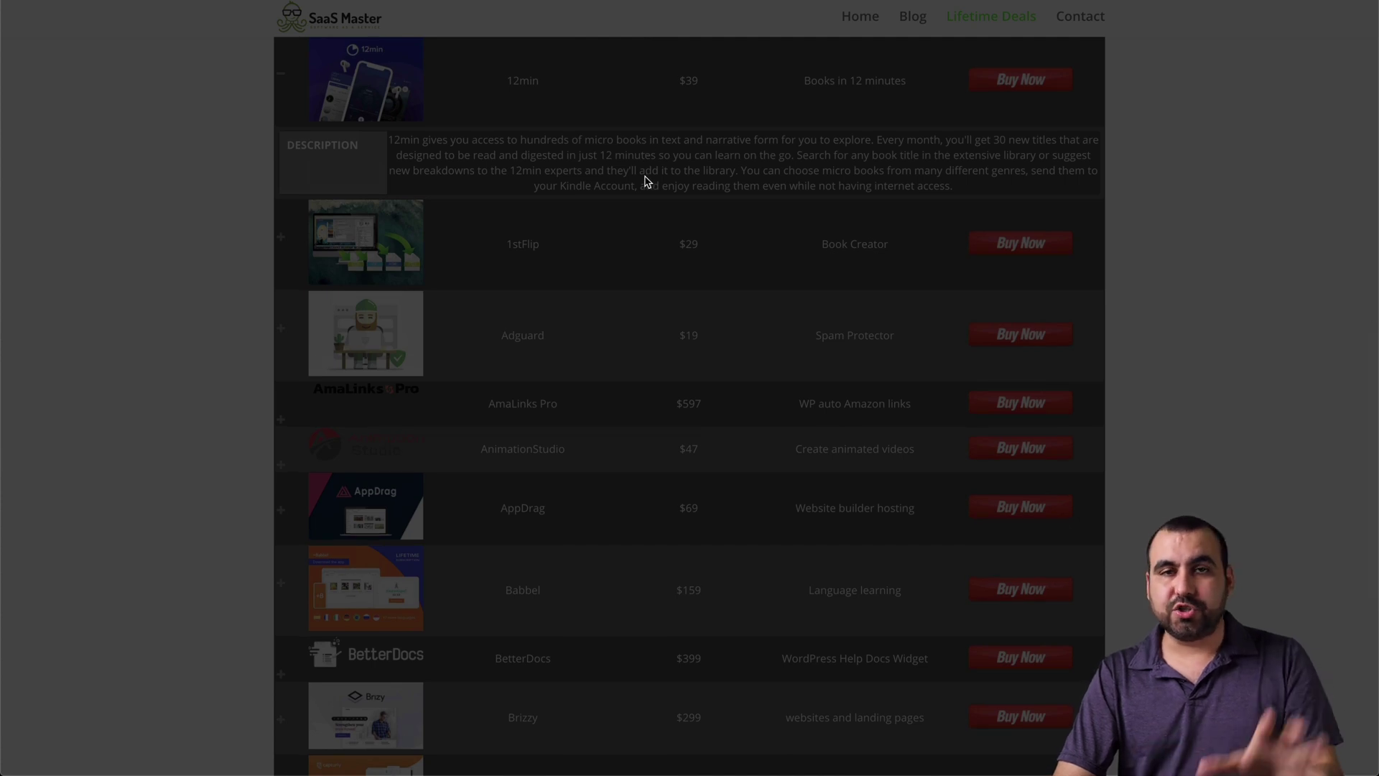
pyautogui.scroll(1, 644, 181)
pyautogui.scroll(-10, 645, 182)
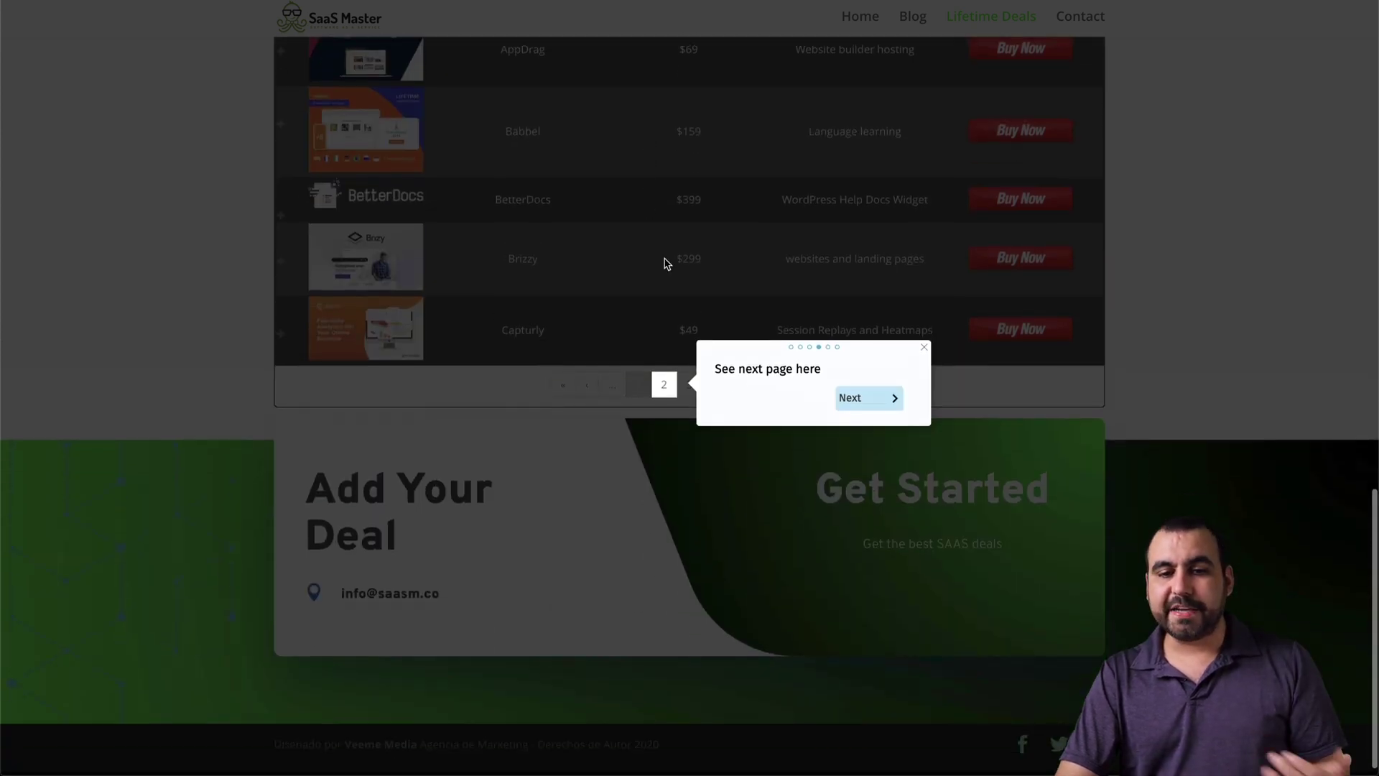
pyautogui.click(850, 399)
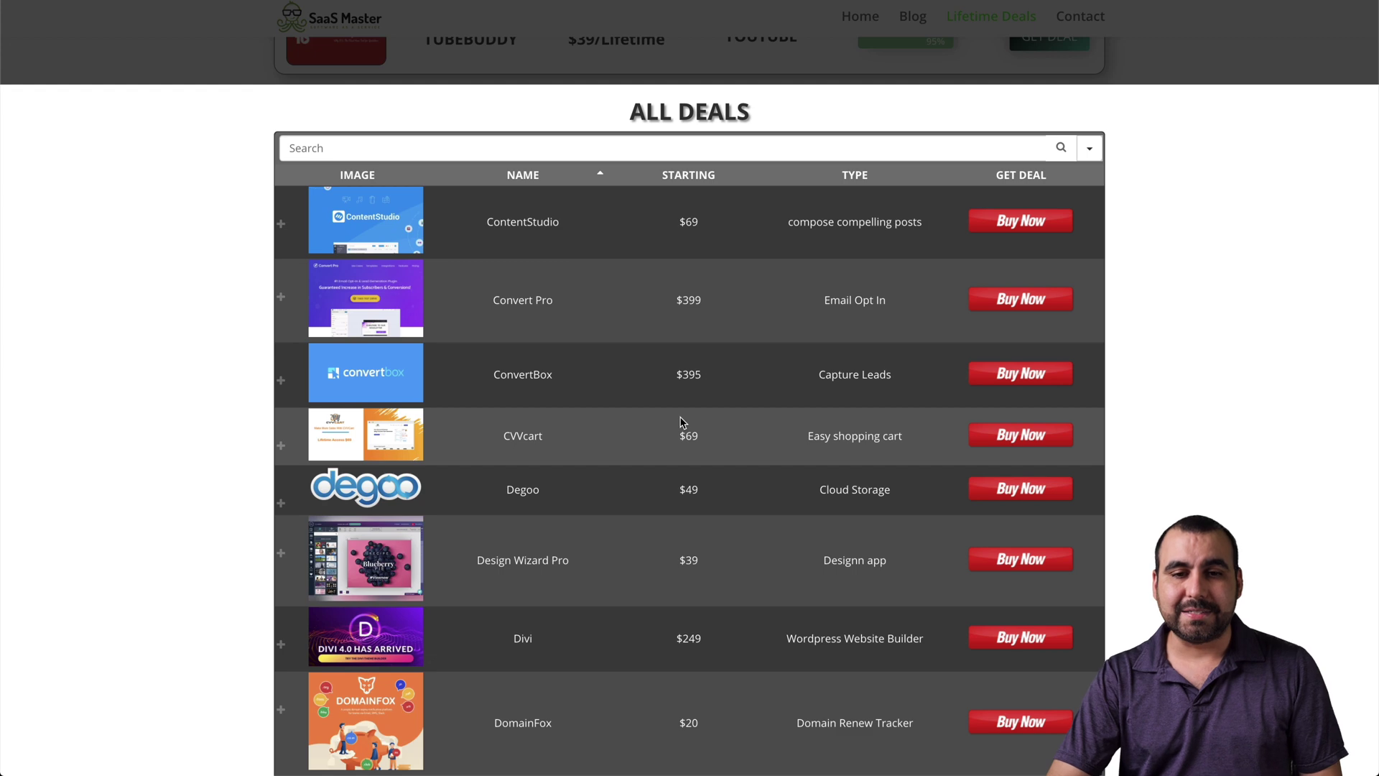
# Scroll through page 2 of the ALL DEALS table, from ContentStudio through Envato.
pyautogui.scroll(10, 682, 422)
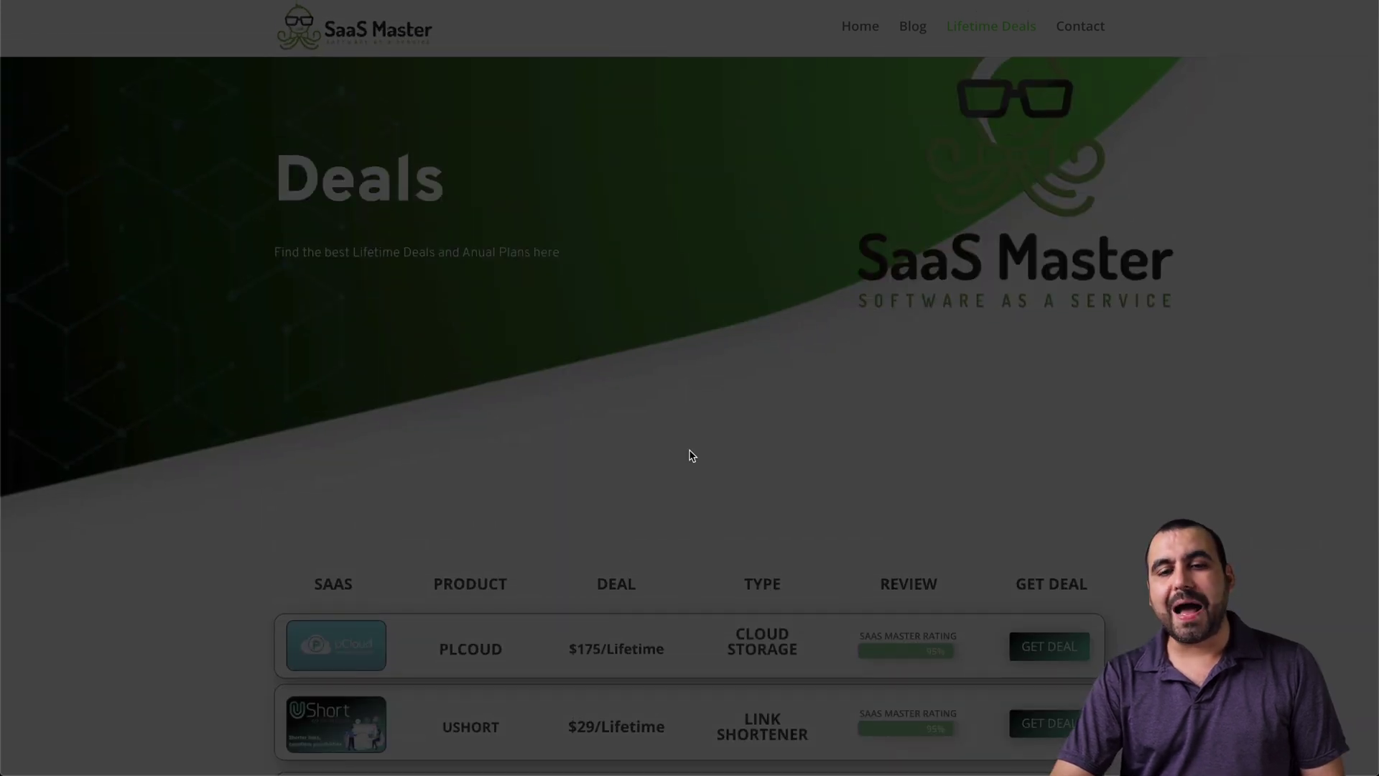
pyautogui.scroll(-6, 688, 449)
pyautogui.scroll(-7, 688, 449)
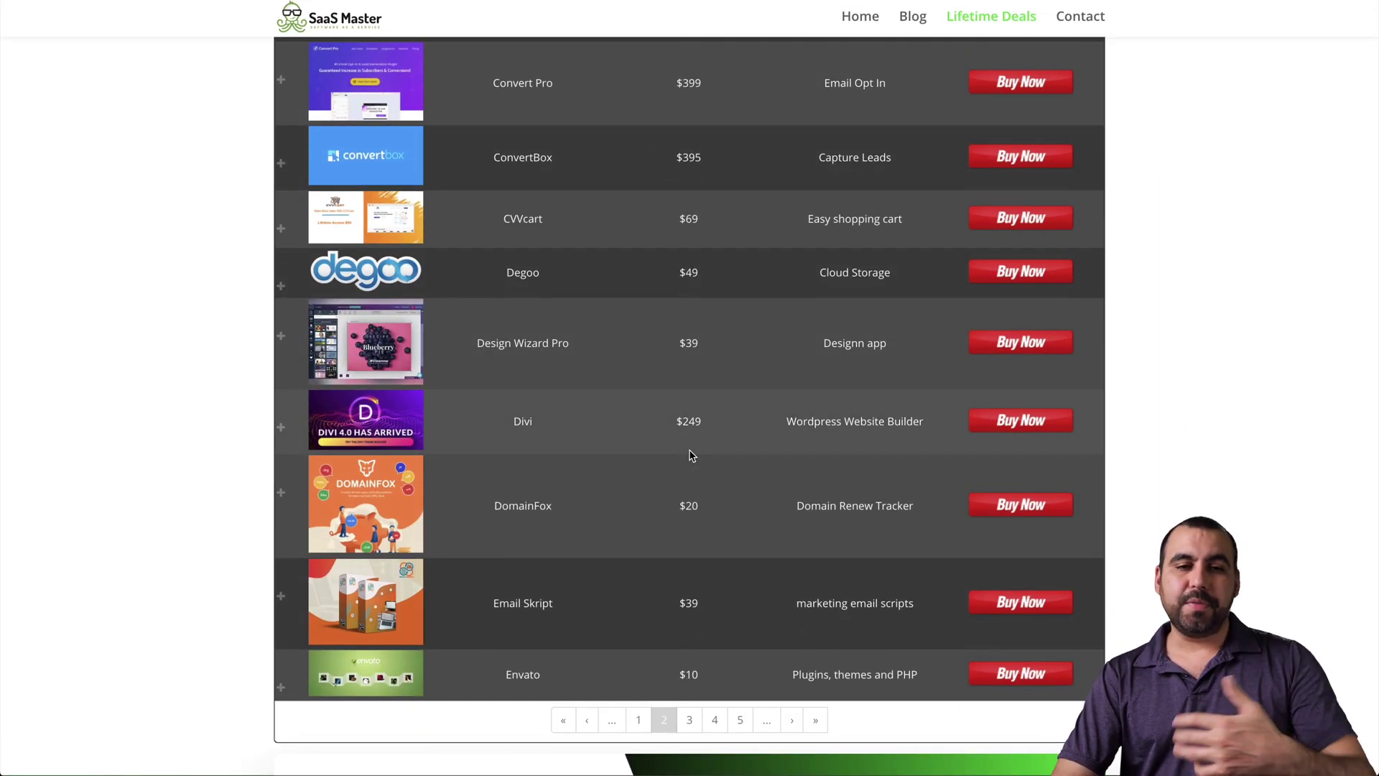
pyautogui.scroll(1, 692, 455)
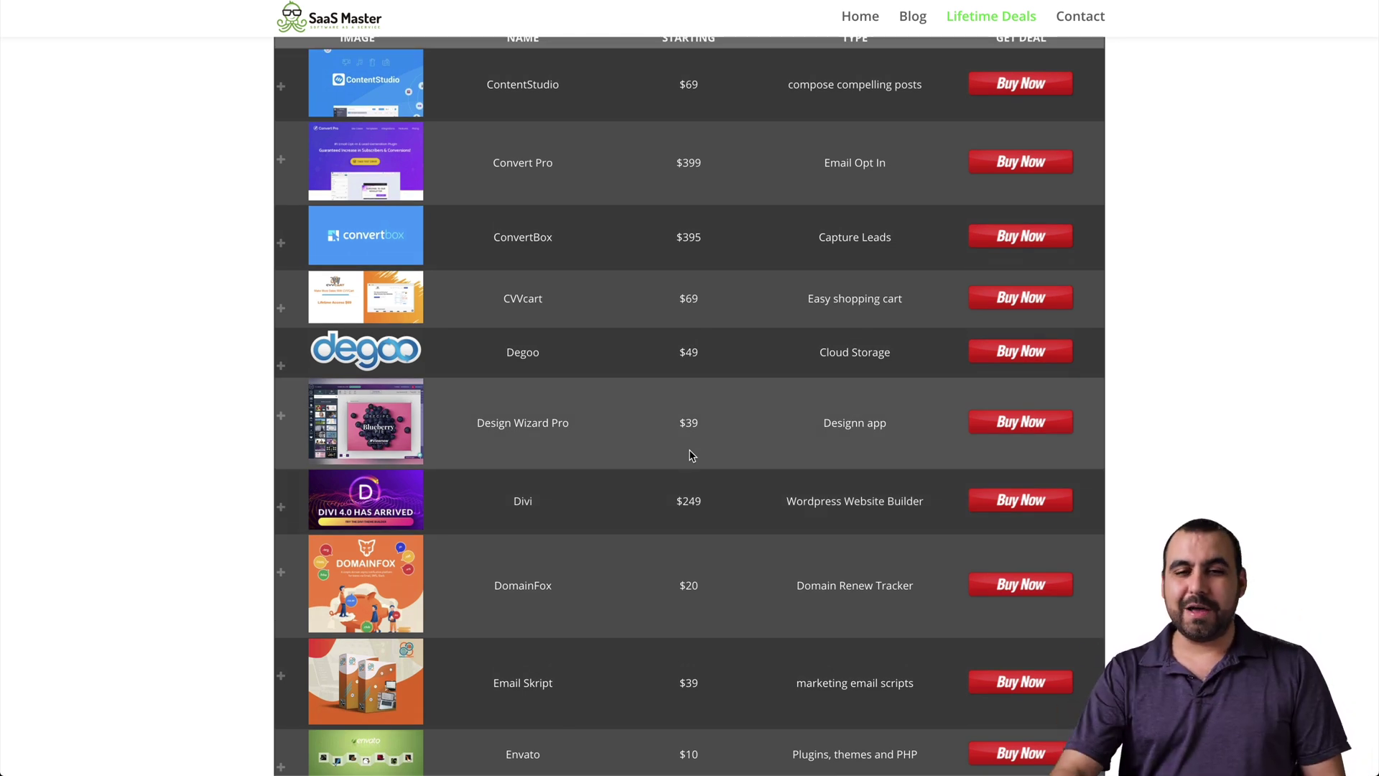
# Return to the guide editor window and close the Deals guide's Guide Settings.
pyautogui.moveTo(809, 772)
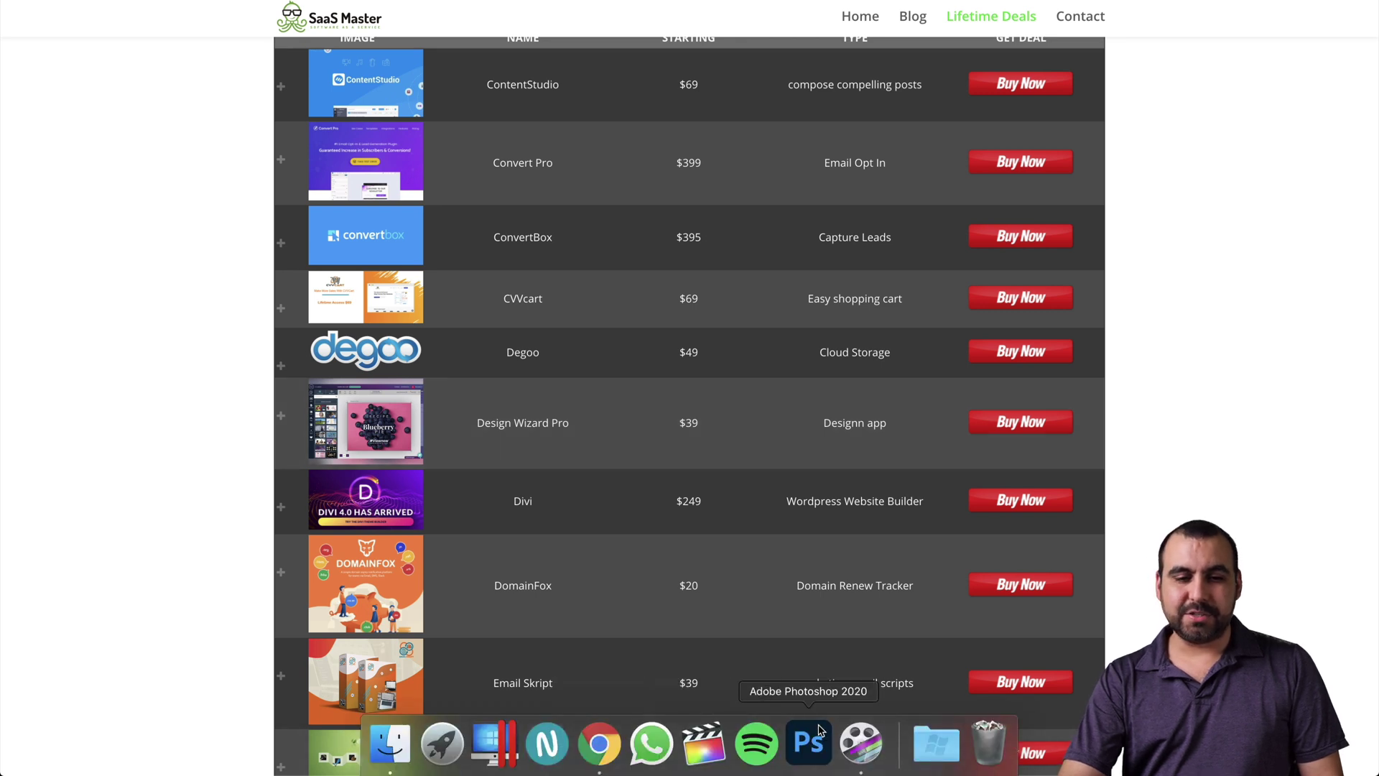
pyautogui.rightClick(599, 744)
pyautogui.click(650, 571)
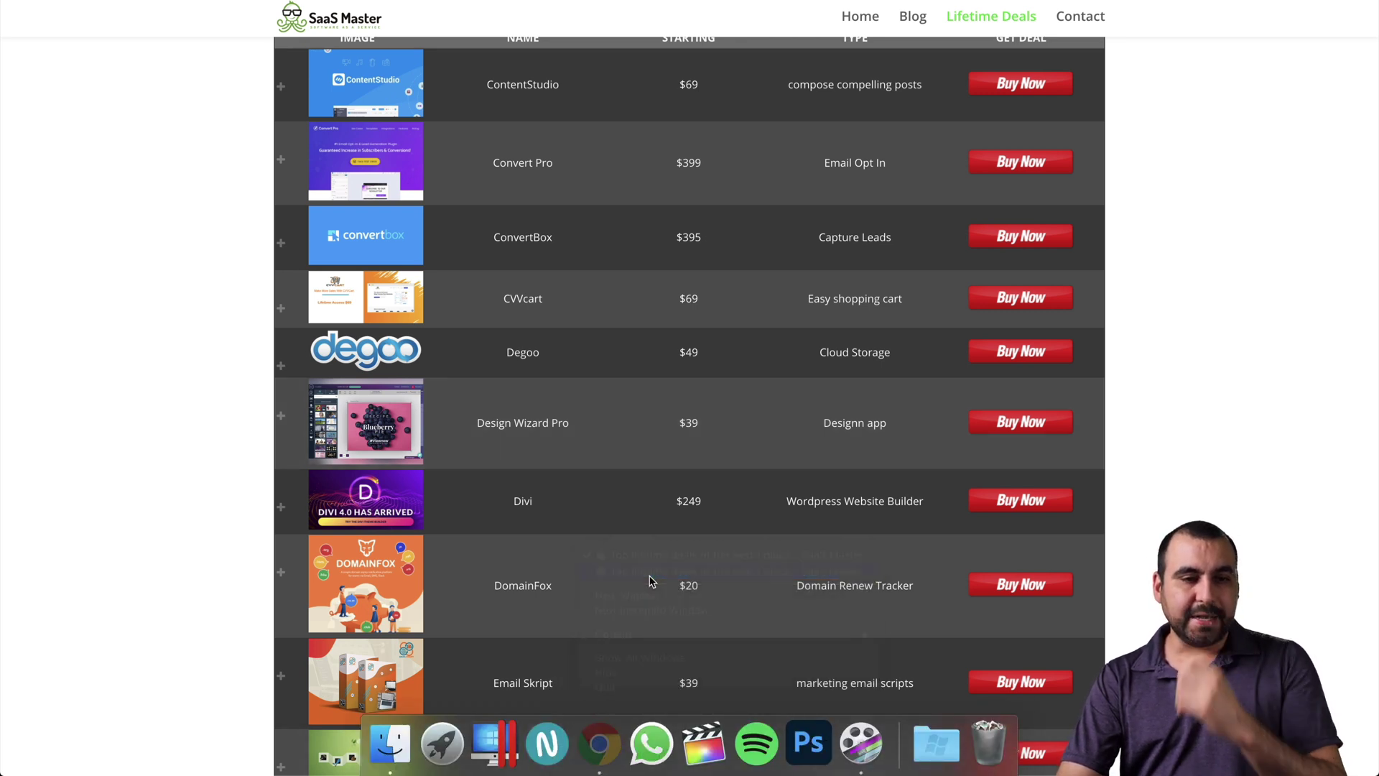
pyautogui.click(55, 16)
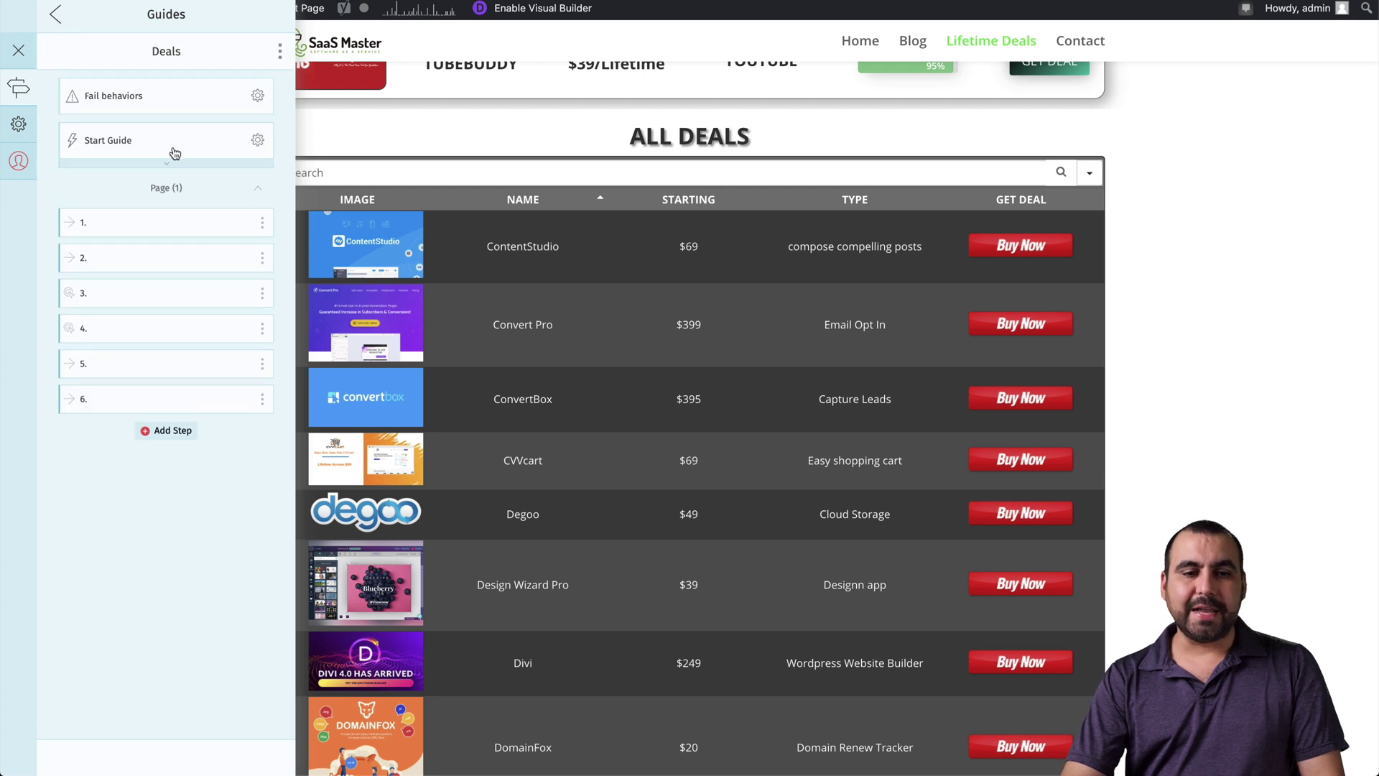
# Limit the 'From guide list' start action to Specific Page(s) /deals/ with an Always interval.
pyautogui.click(258, 140)
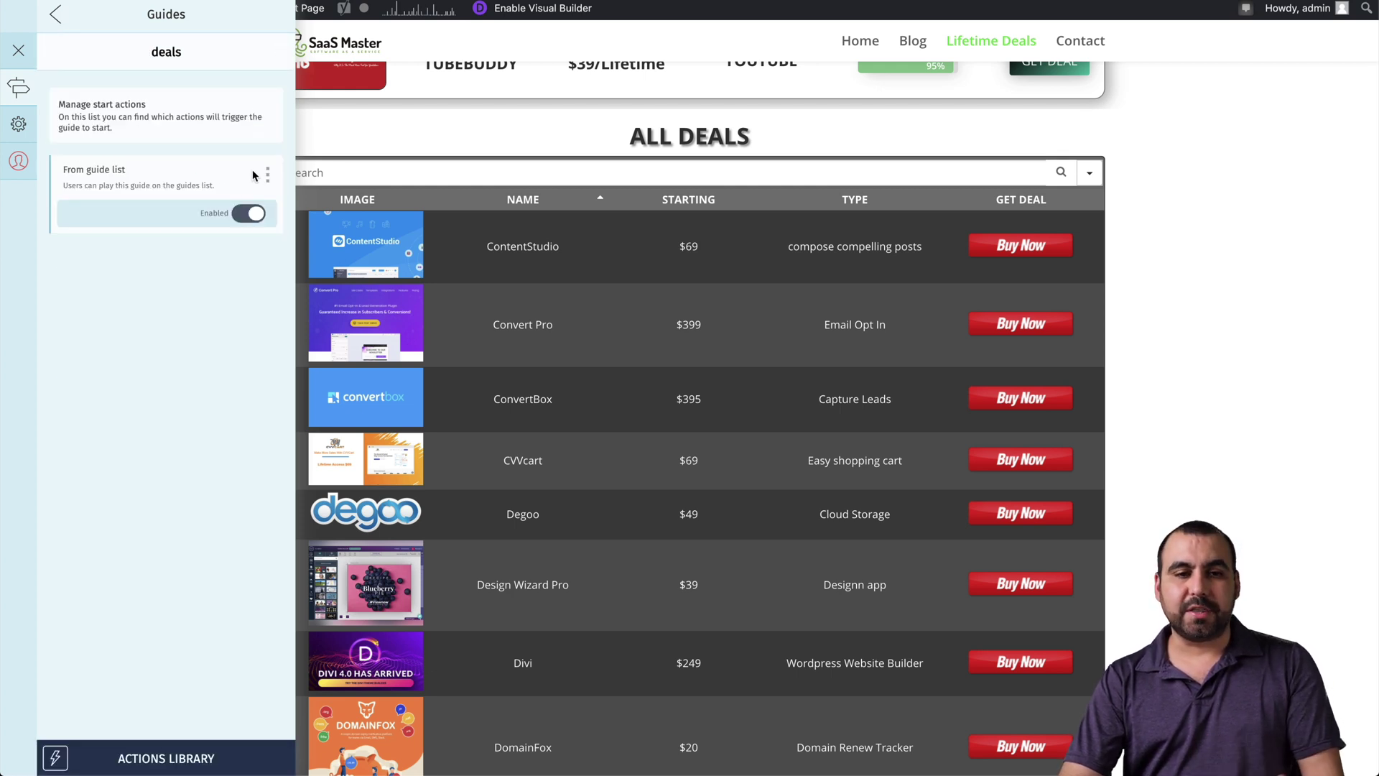
pyautogui.click(269, 175)
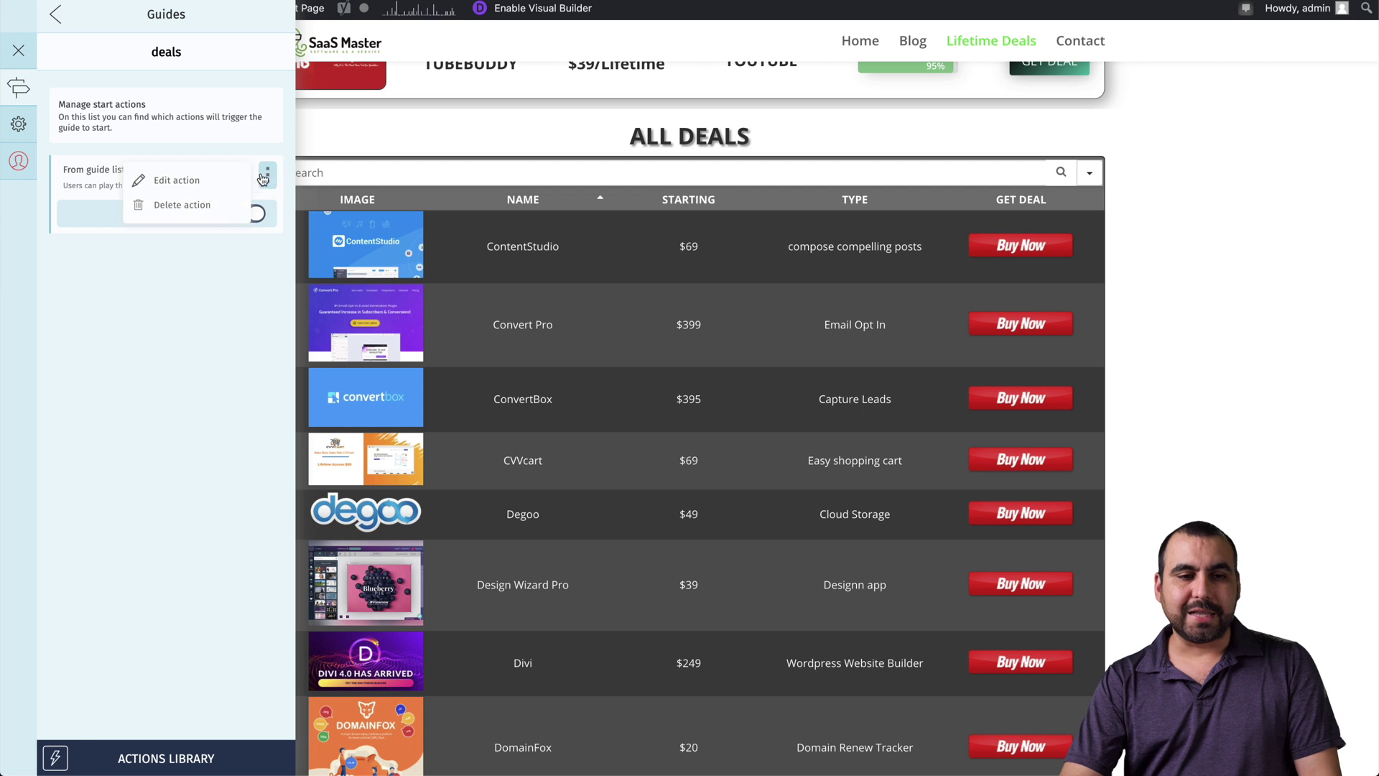
pyautogui.click(167, 187)
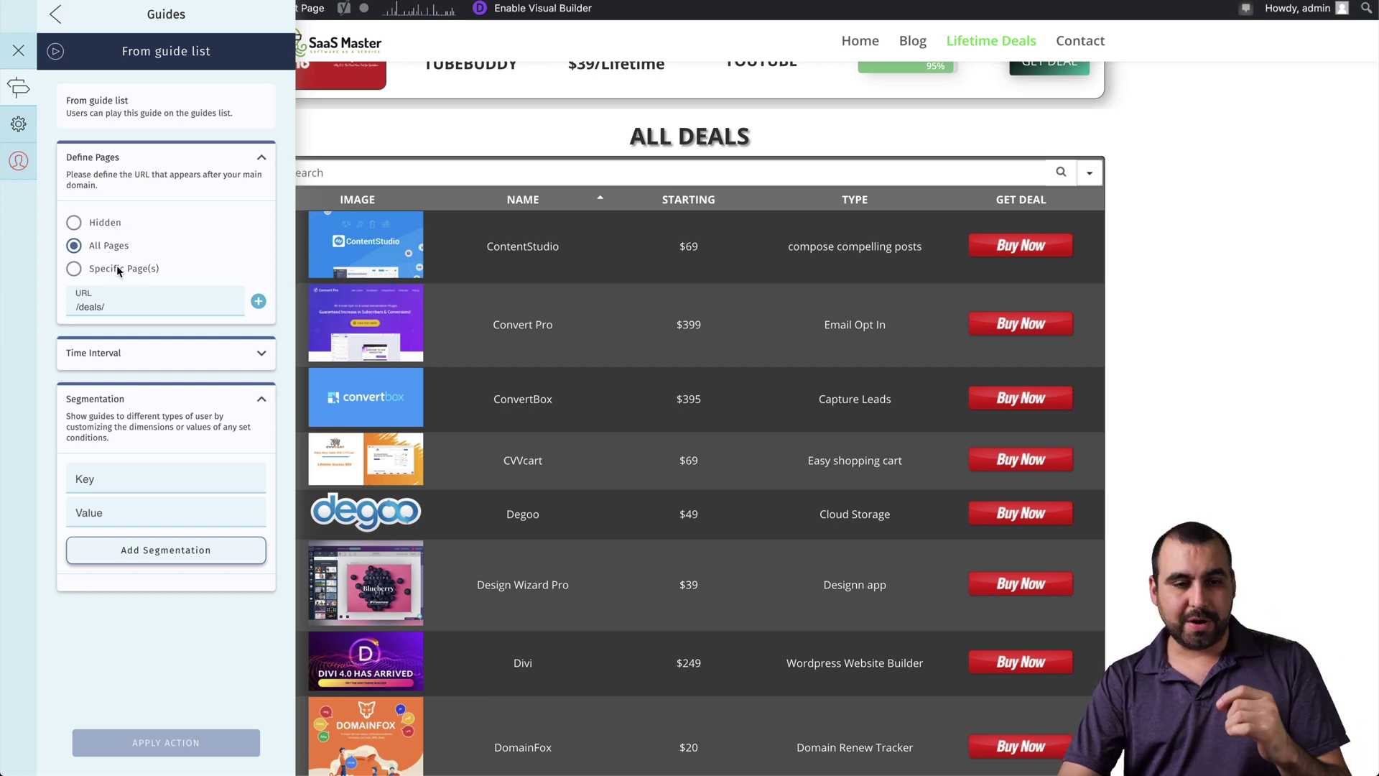
pyautogui.click(74, 269)
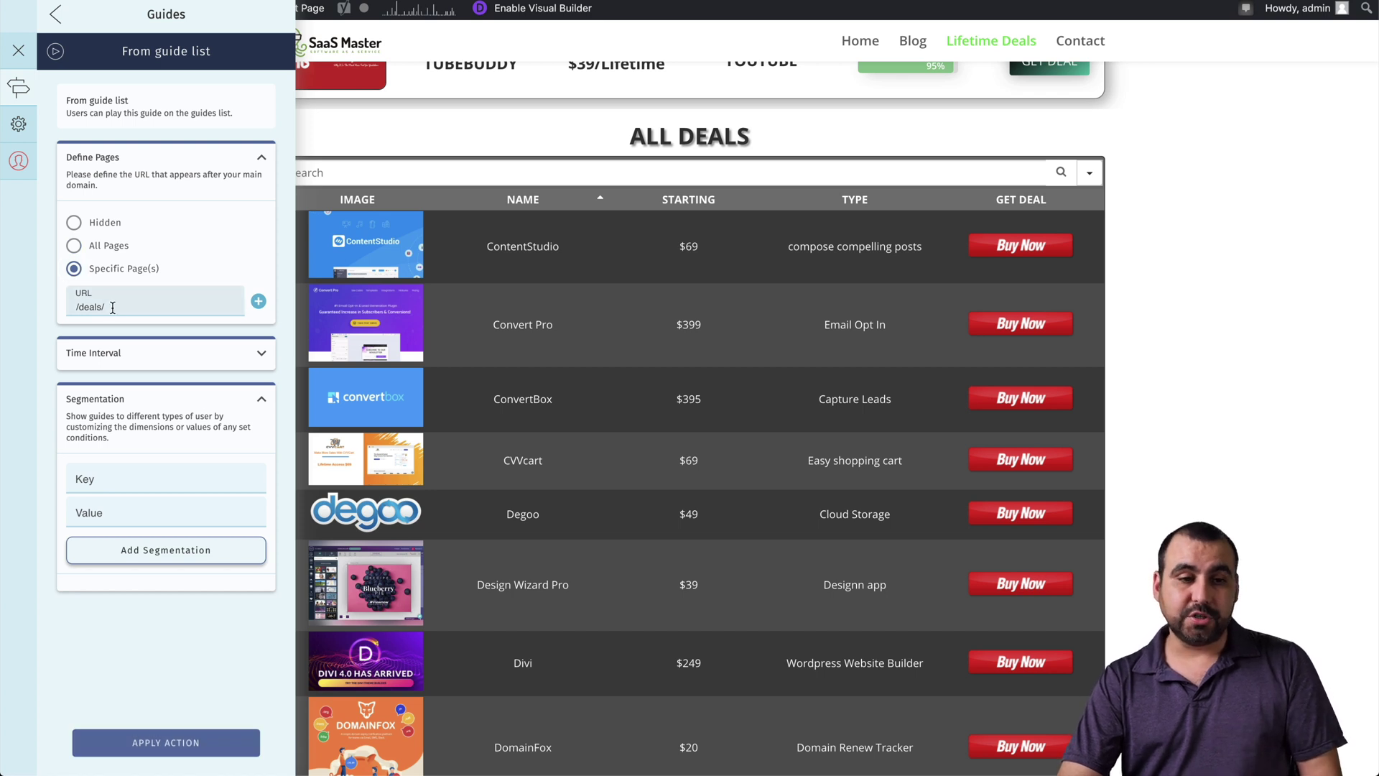
pyautogui.click(233, 355)
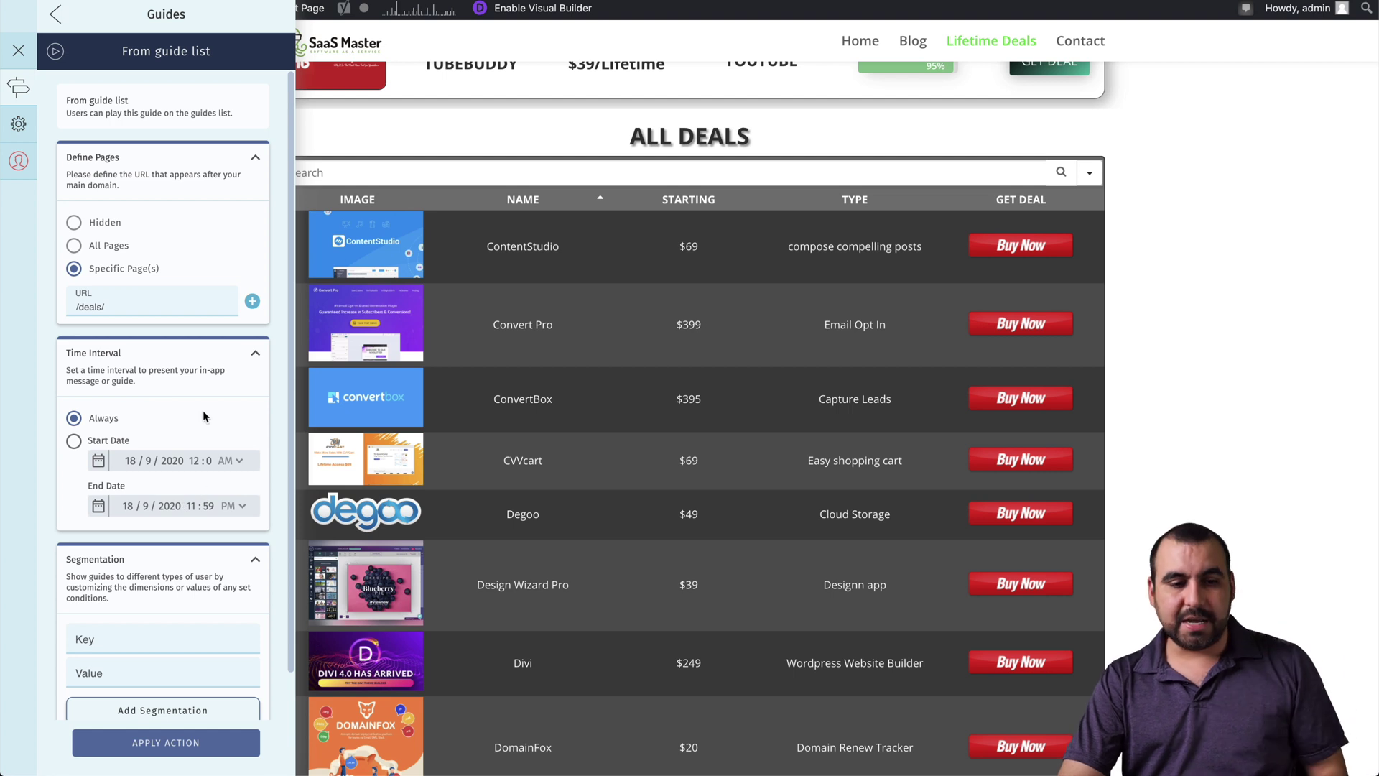
pyautogui.scroll(-1, 203, 485)
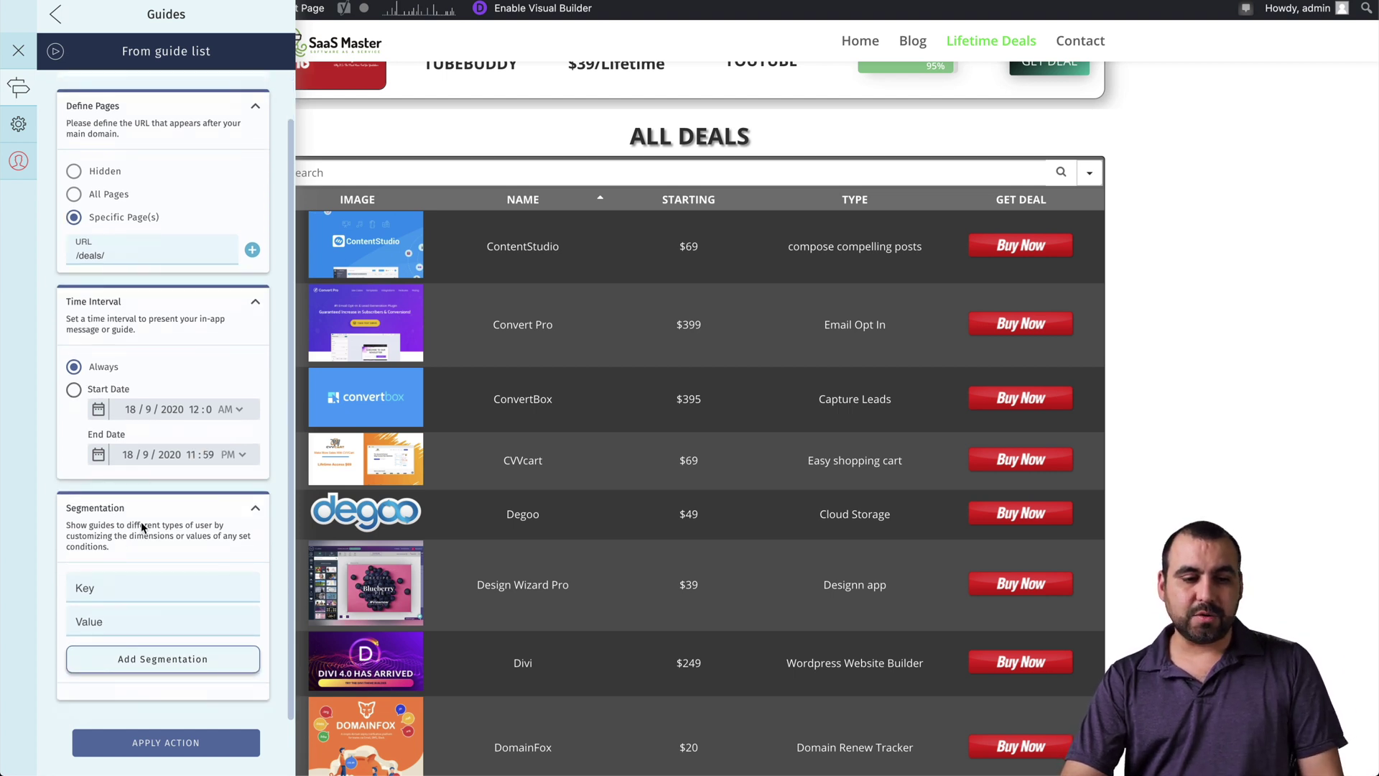
pyautogui.click(194, 747)
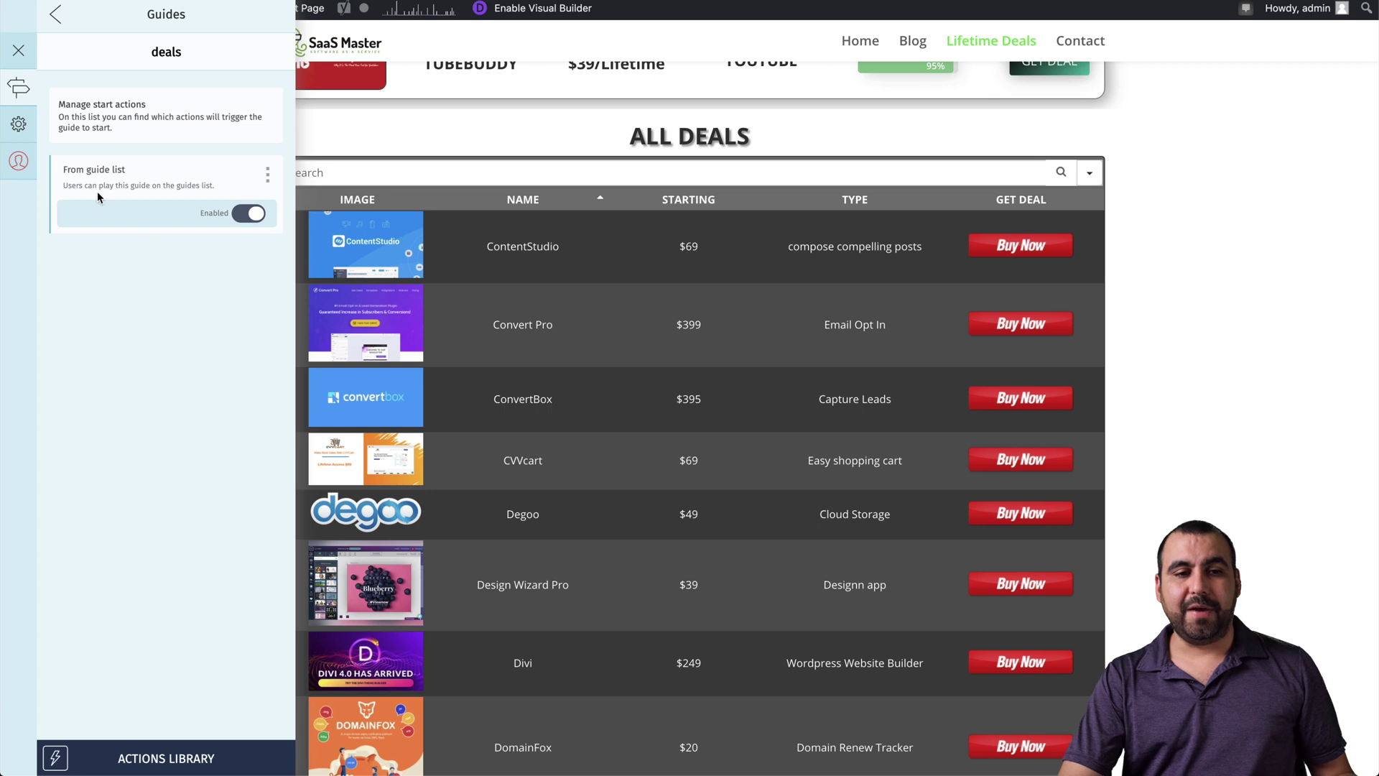
# Open the SaaS Master dashboard's Themes page, showing Blue Sky as the default theme.
pyautogui.click(25, 132)
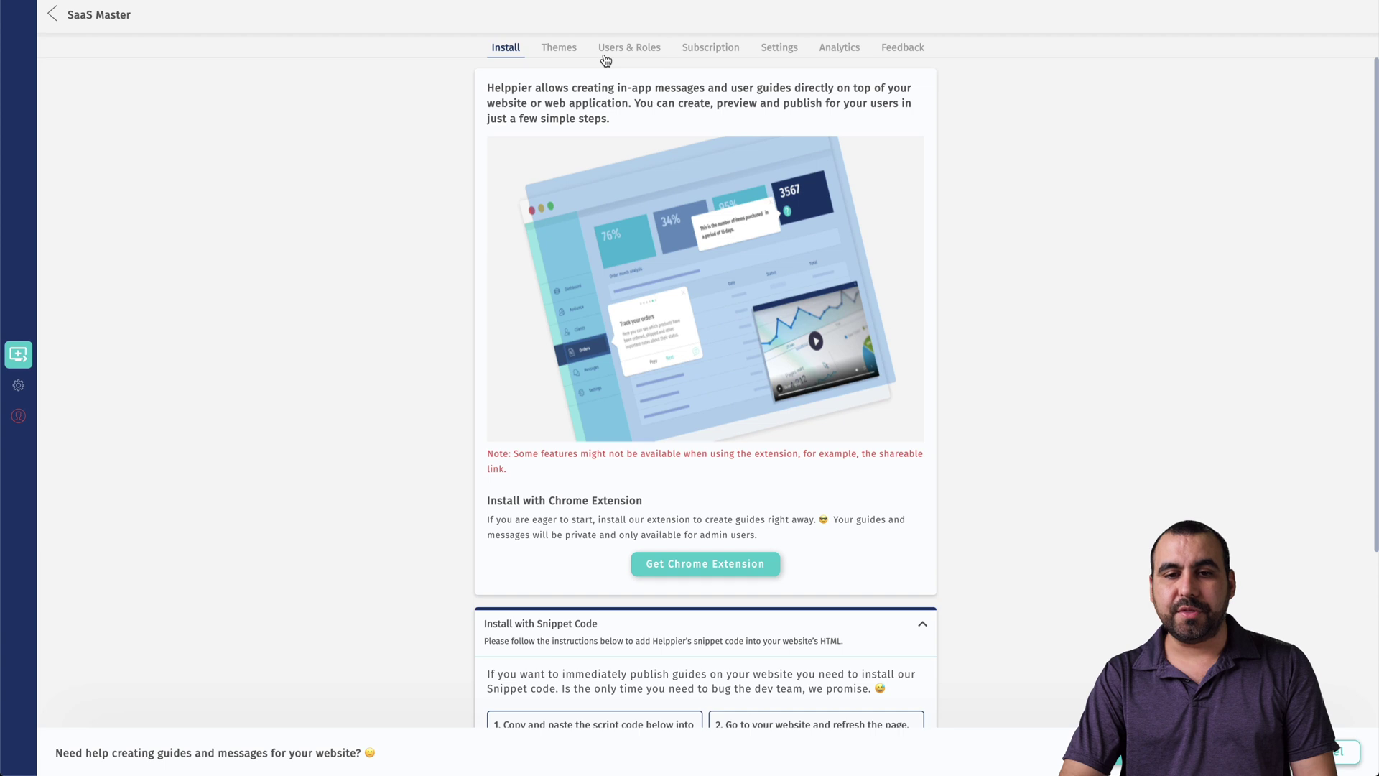
pyautogui.click(575, 50)
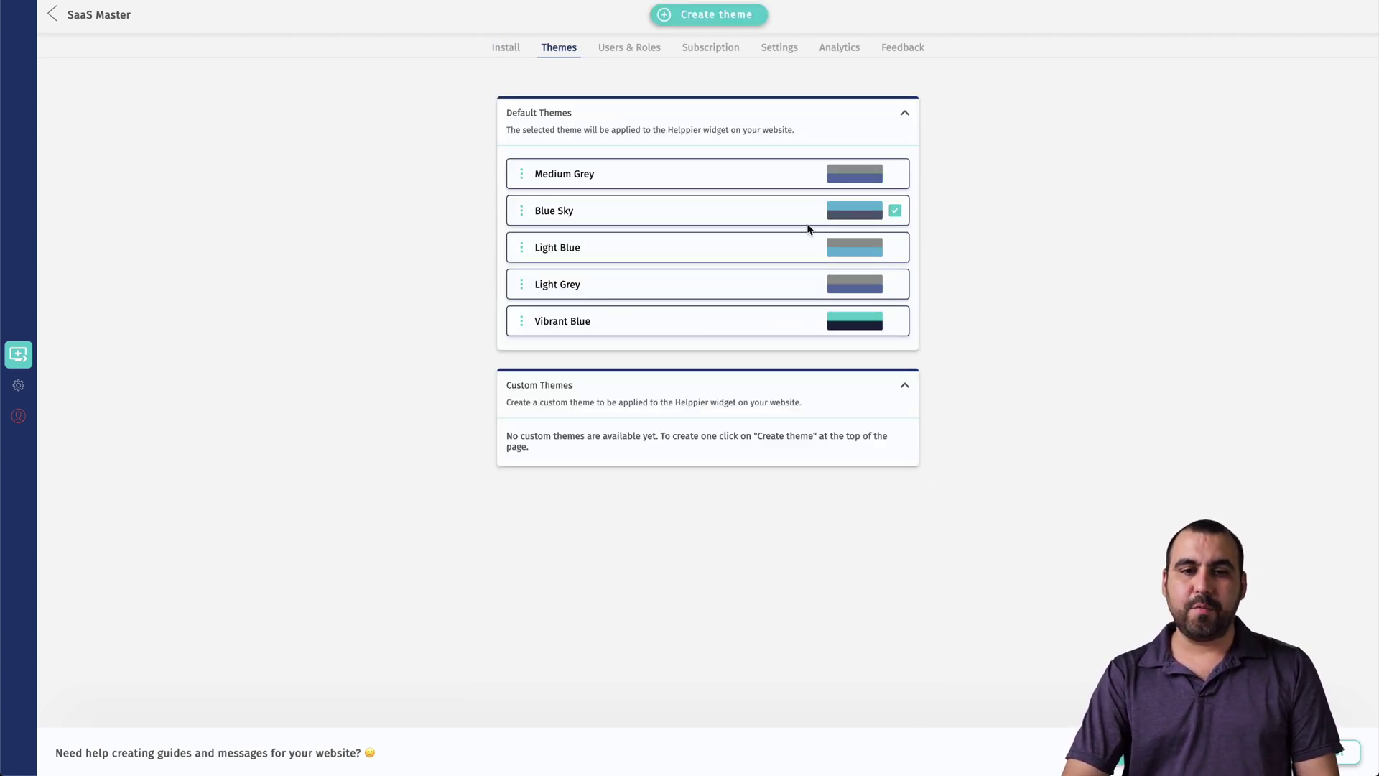
# Look through the Users & Roles, Subscription and Settings pages, then bring up Analytics.
pyautogui.click(643, 51)
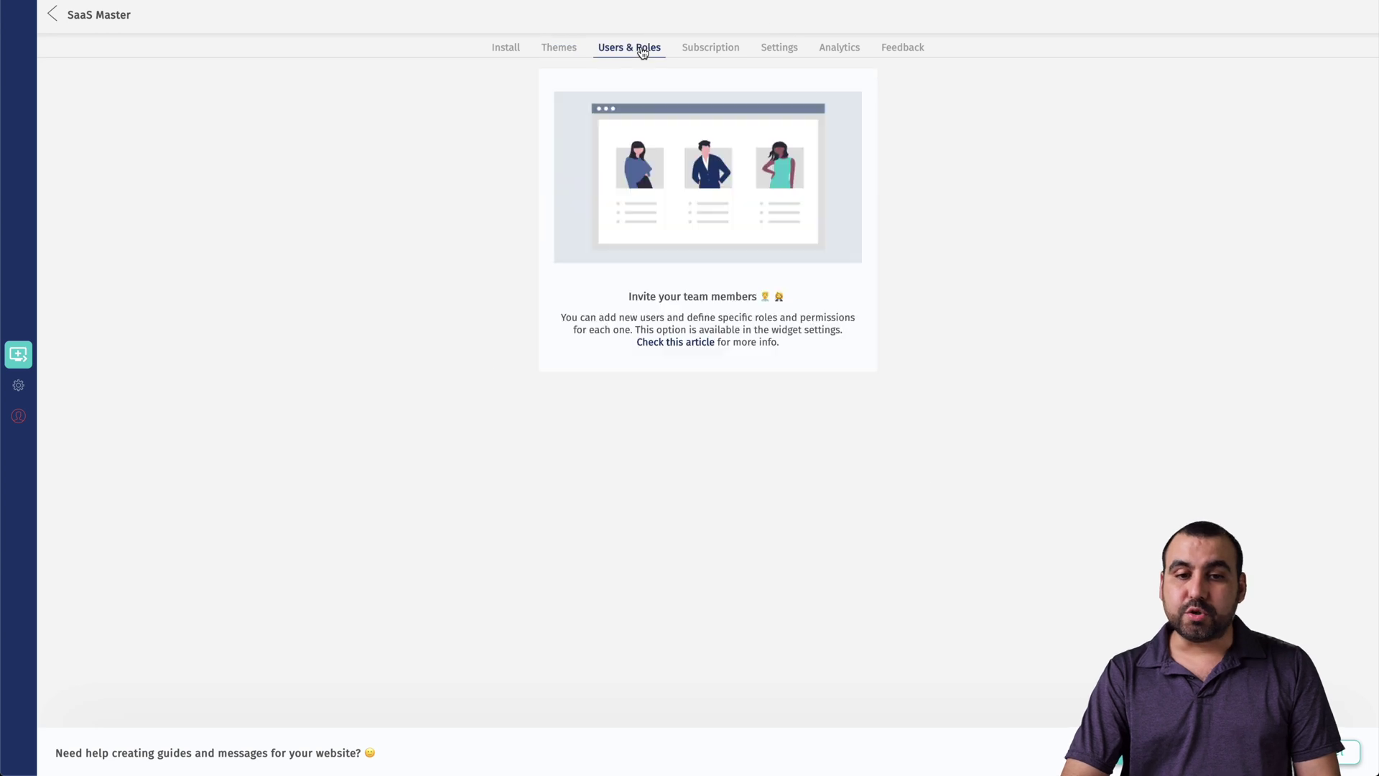
pyautogui.click(722, 49)
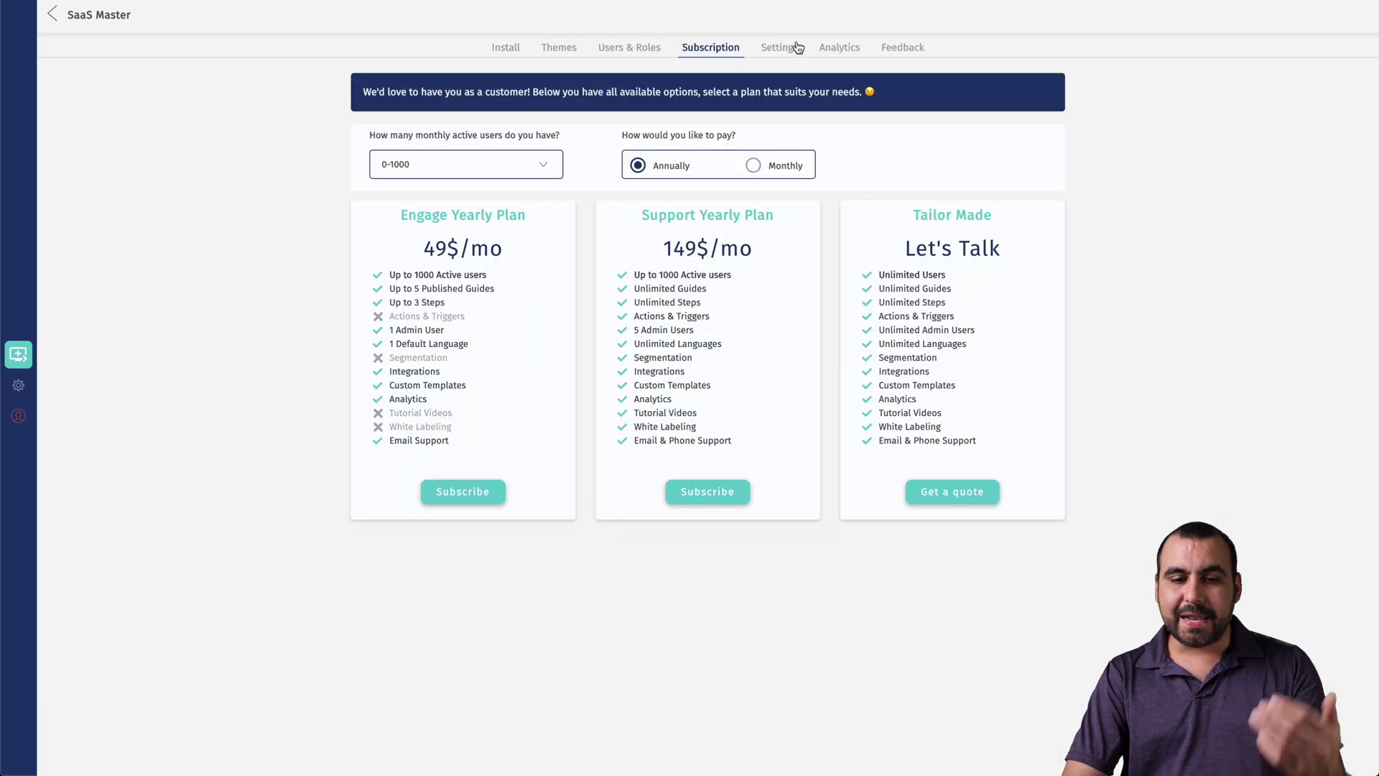
pyautogui.click(796, 48)
pyautogui.scroll(-3, 747, 431)
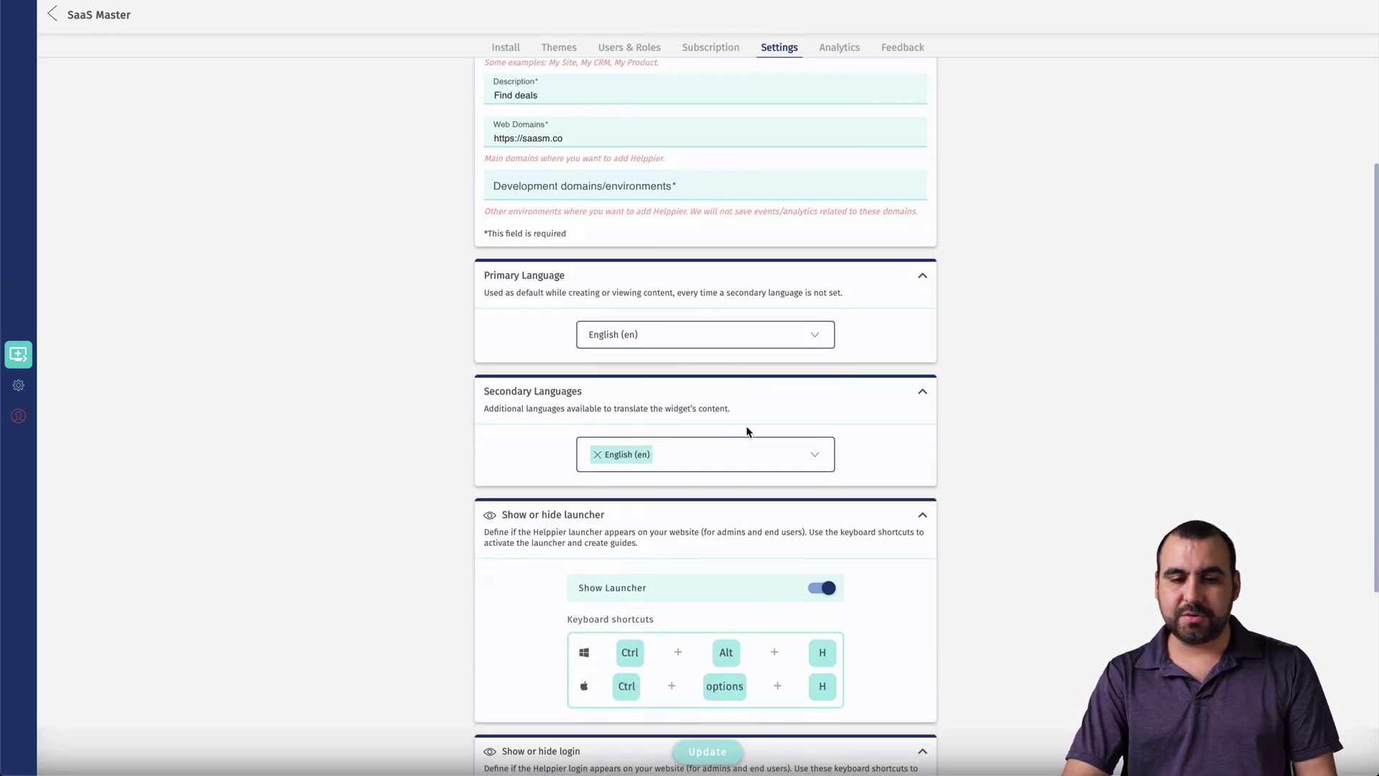
pyautogui.scroll(-4, 727, 455)
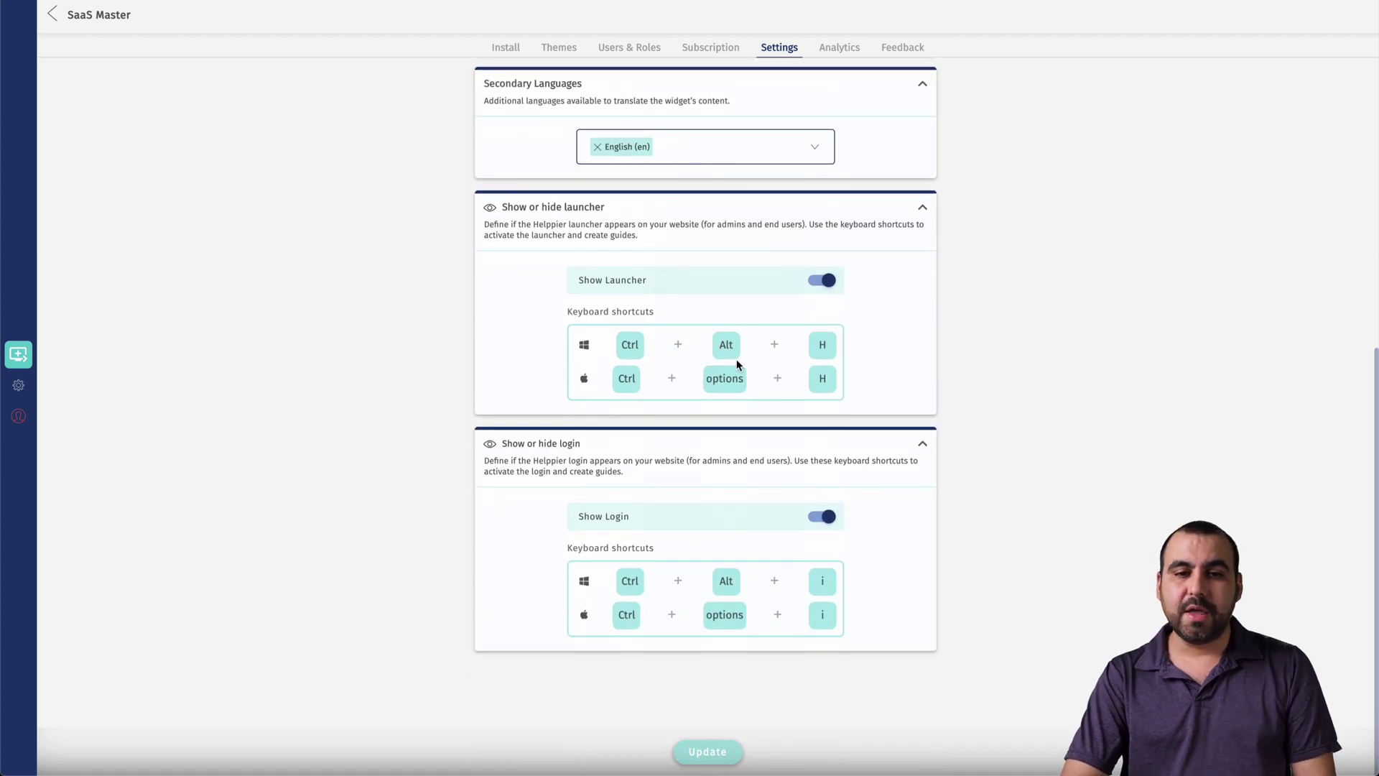
pyautogui.scroll(7, 738, 360)
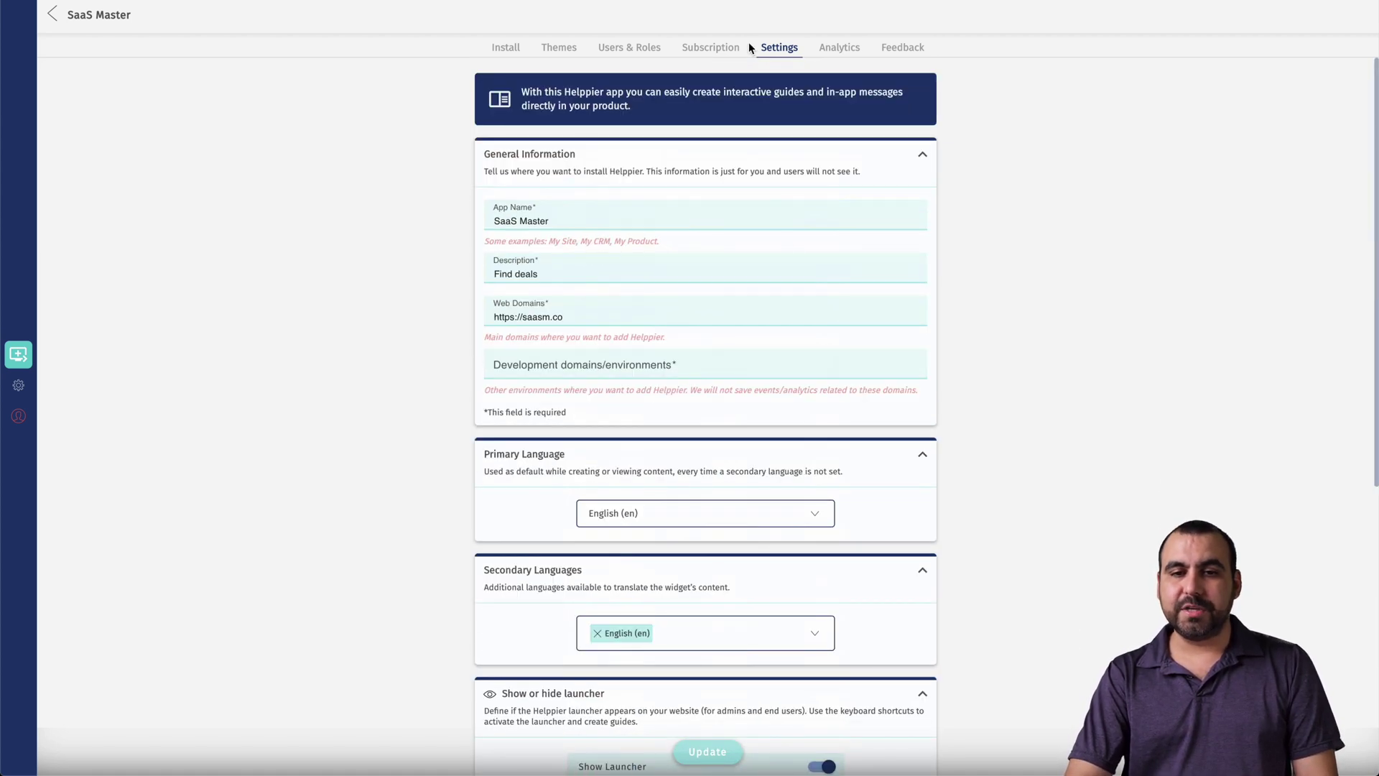
pyautogui.click(828, 49)
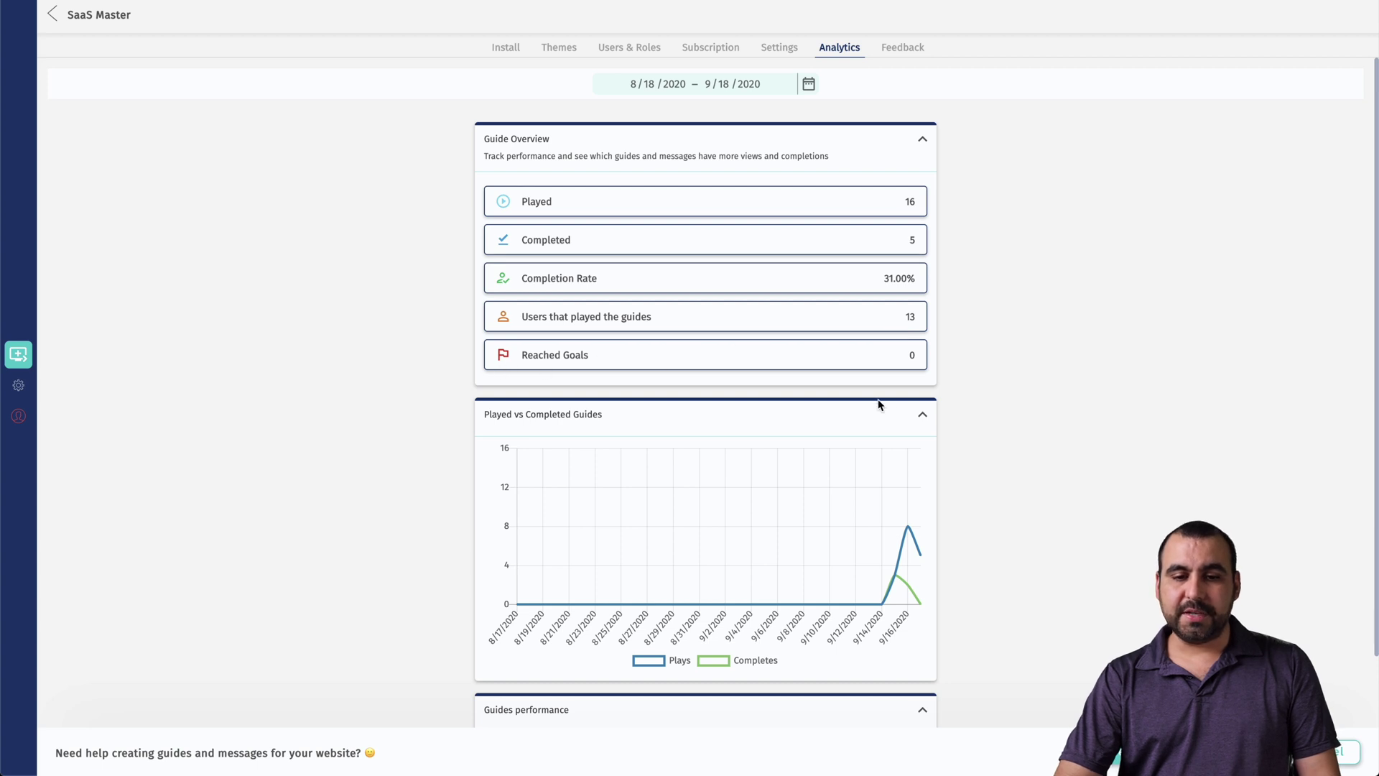
# Check the 16 plays, 5 completions and 31.00% completion rate, then view NPS feedback.
pyautogui.scroll(-2, 795, 460)
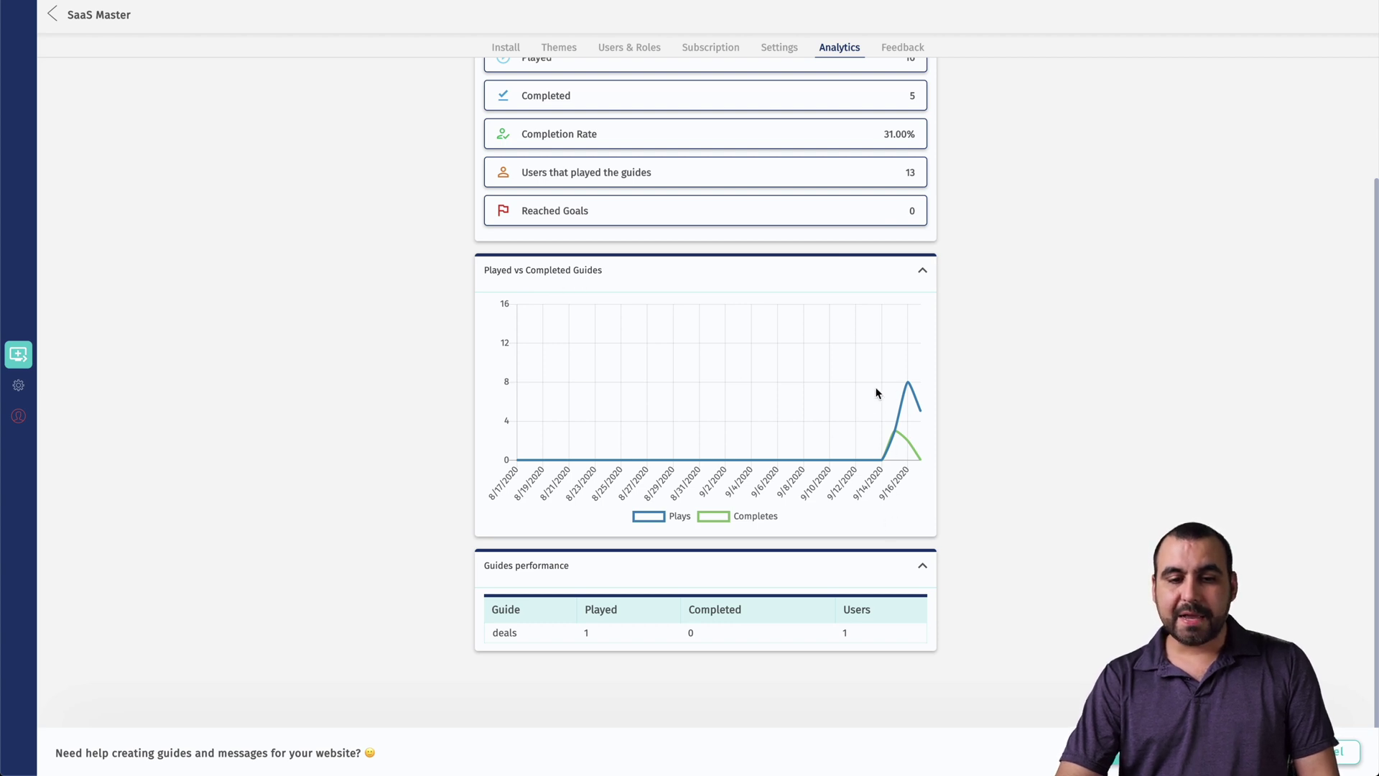
pyautogui.scroll(2, 622, 582)
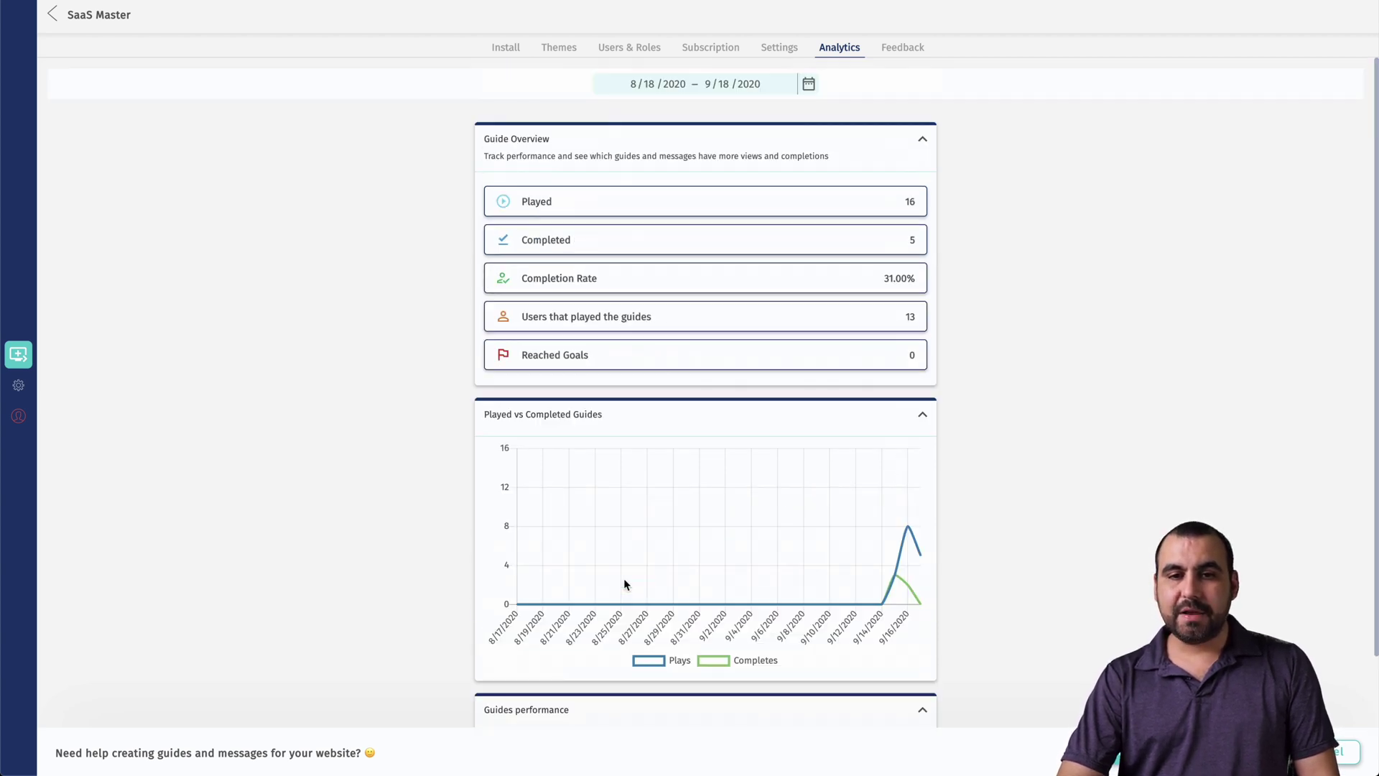
pyautogui.click(910, 58)
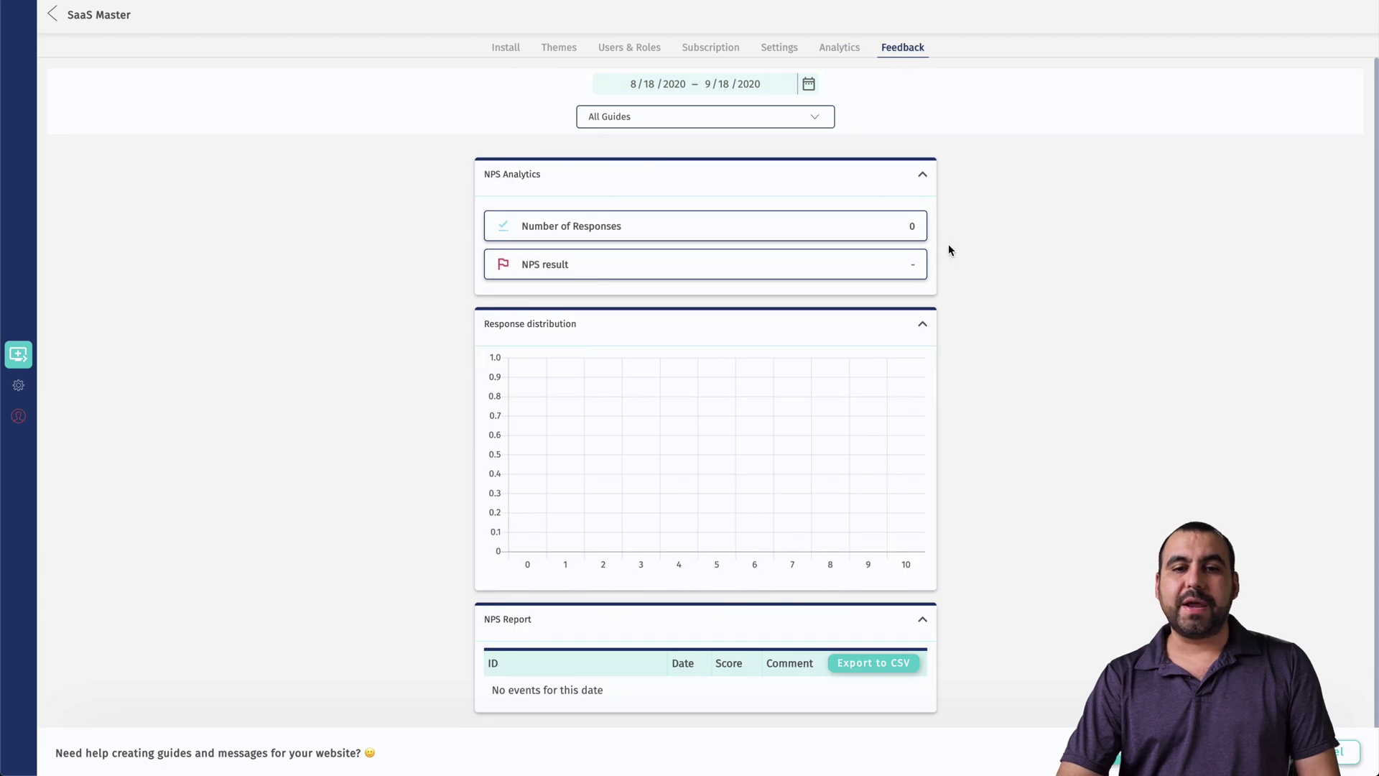